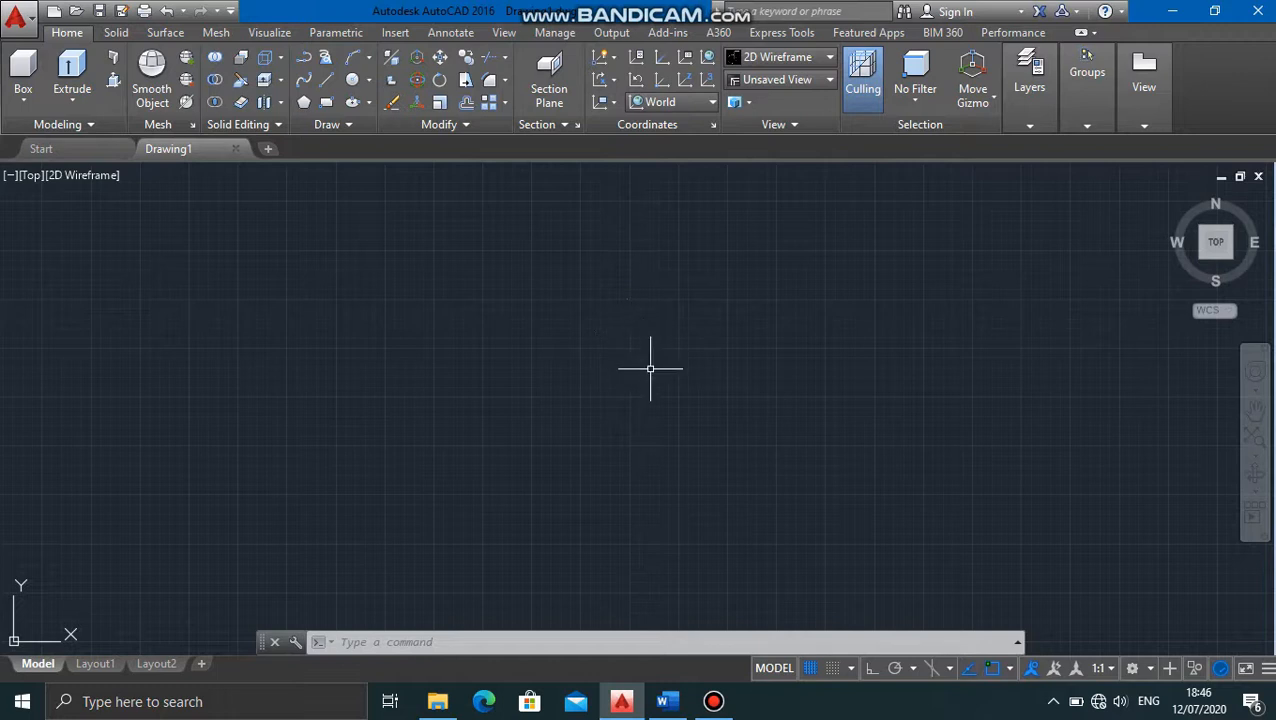
Step: Switch to Word and examine the dimensions of the Skill 17 plate drawing and the Skill 6 isometric block
left_click(668, 700)
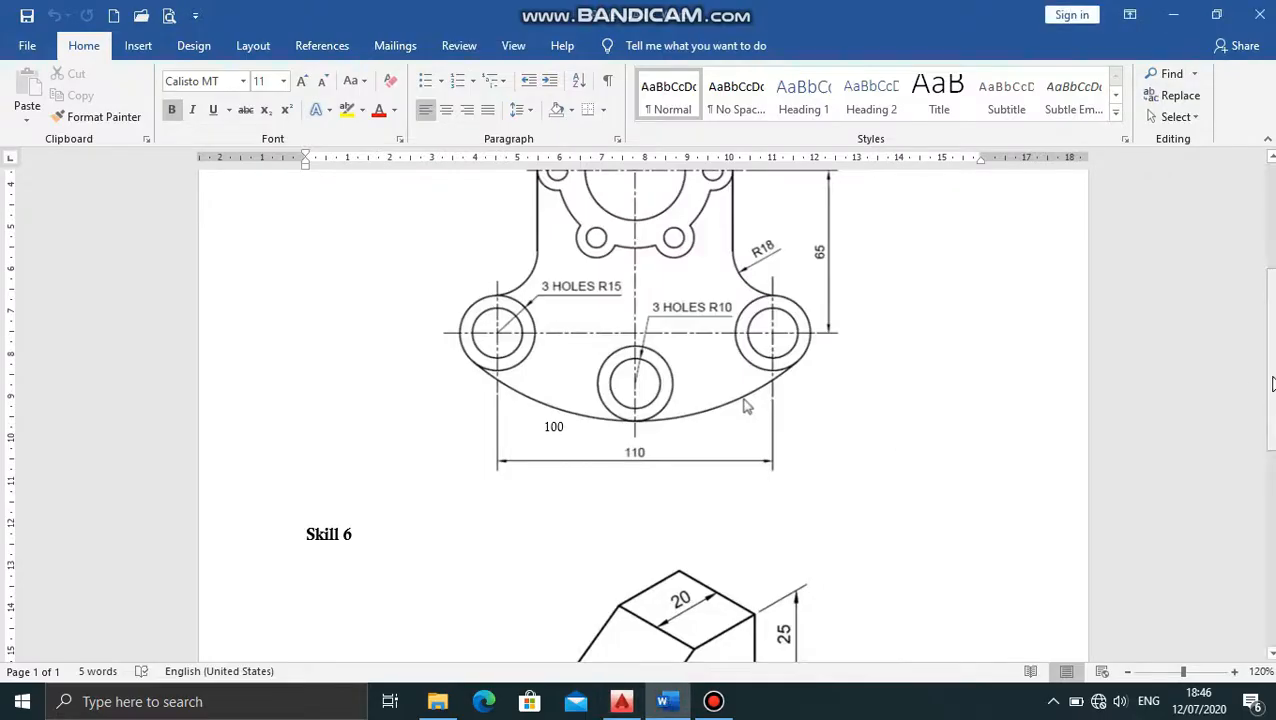
left_click(1271, 310)
scroll(1250, 406, "up", 3)
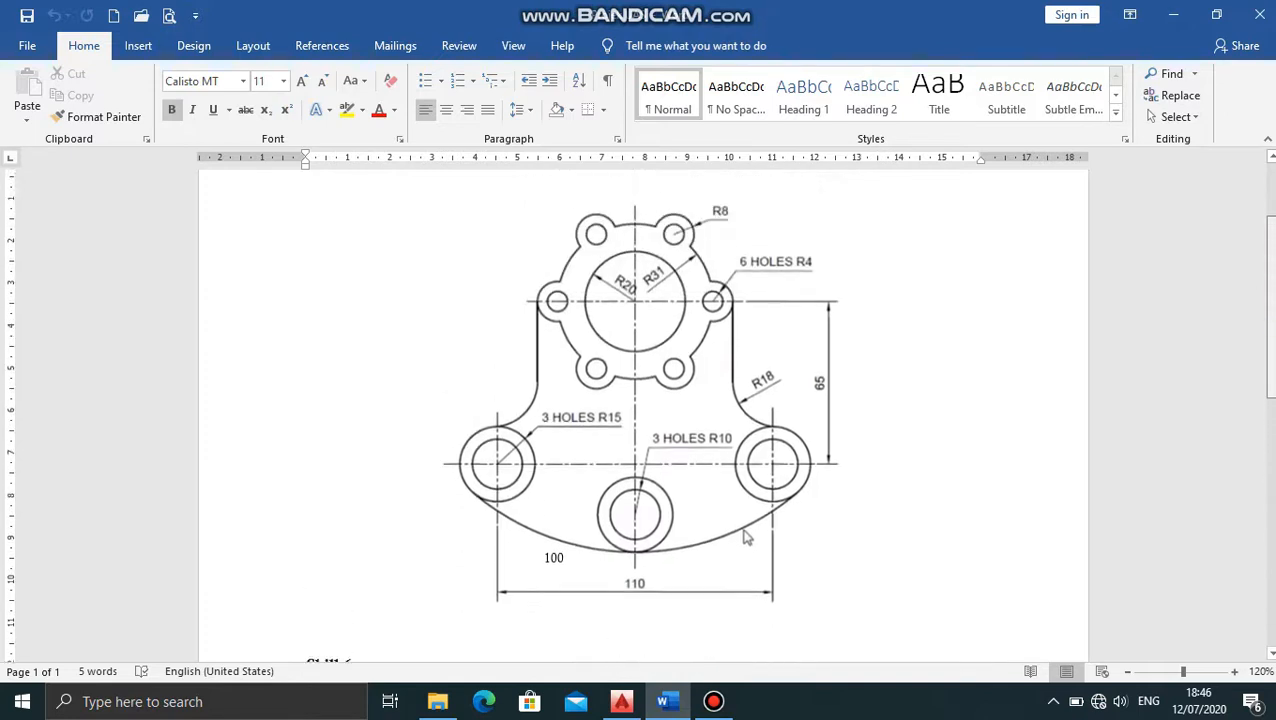
scroll(1250, 406, "down", 10)
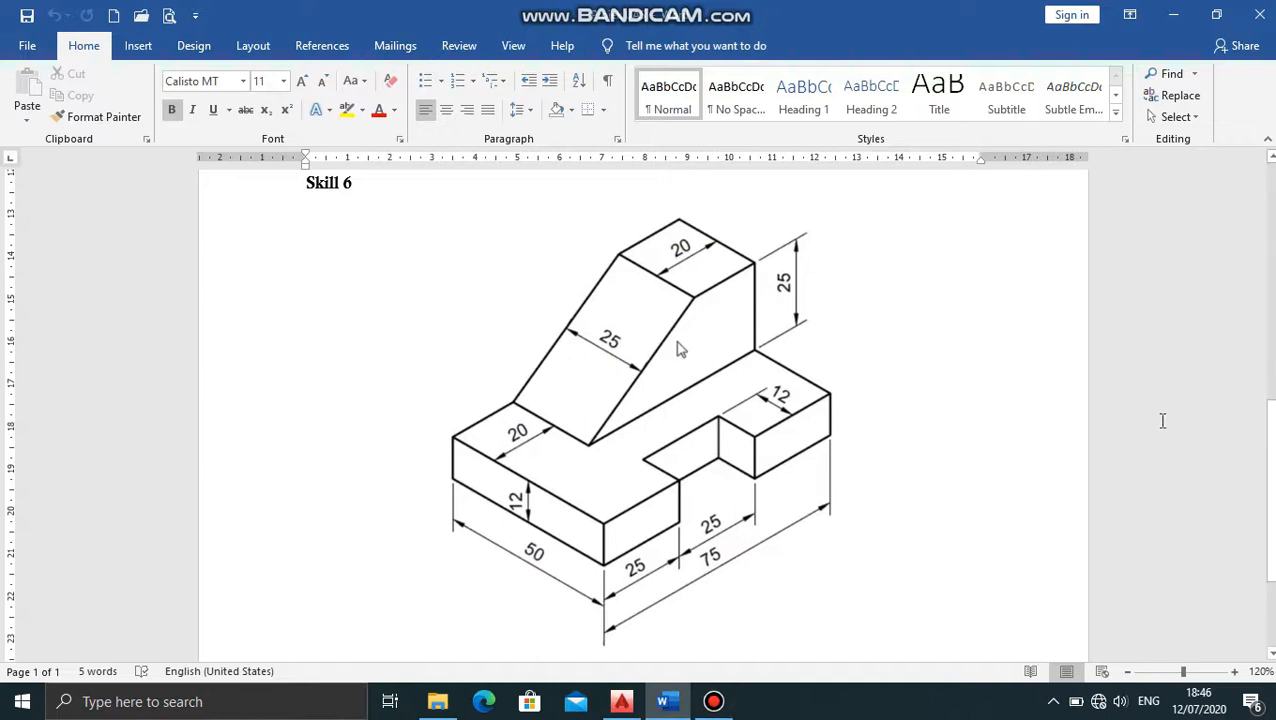
scroll(1250, 406, "up", 10)
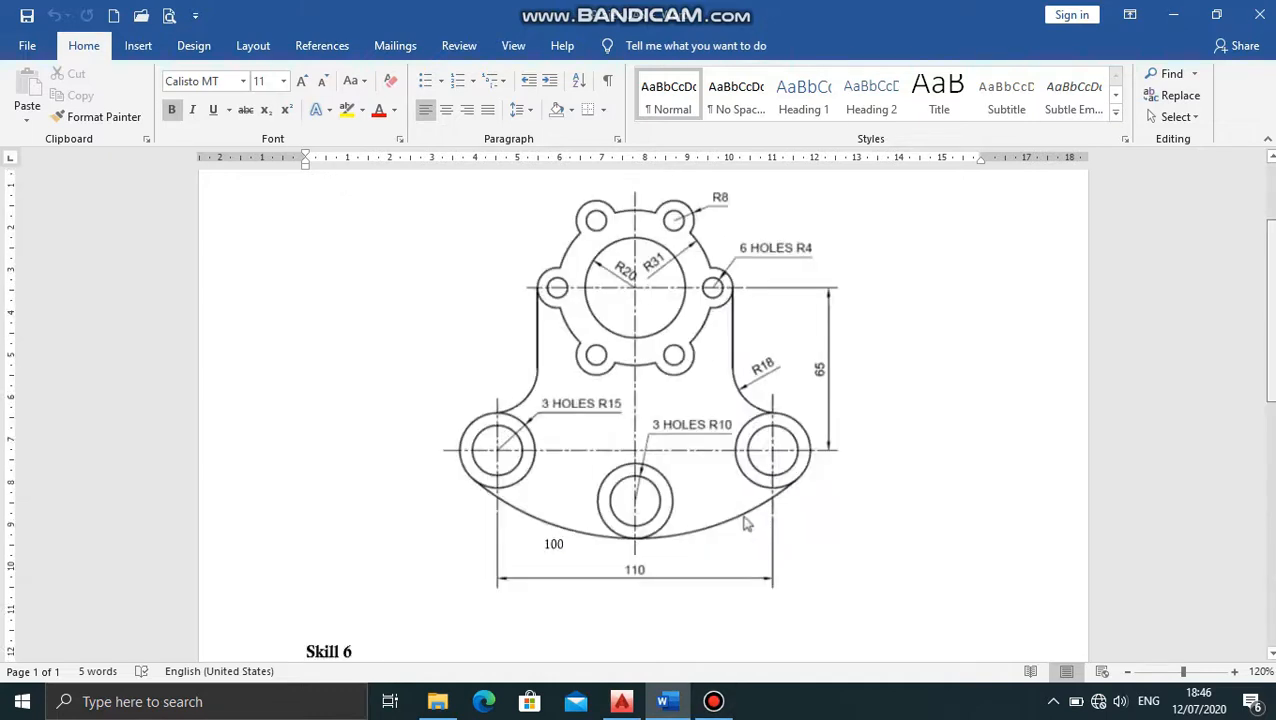
scroll(744, 580, "down", 1)
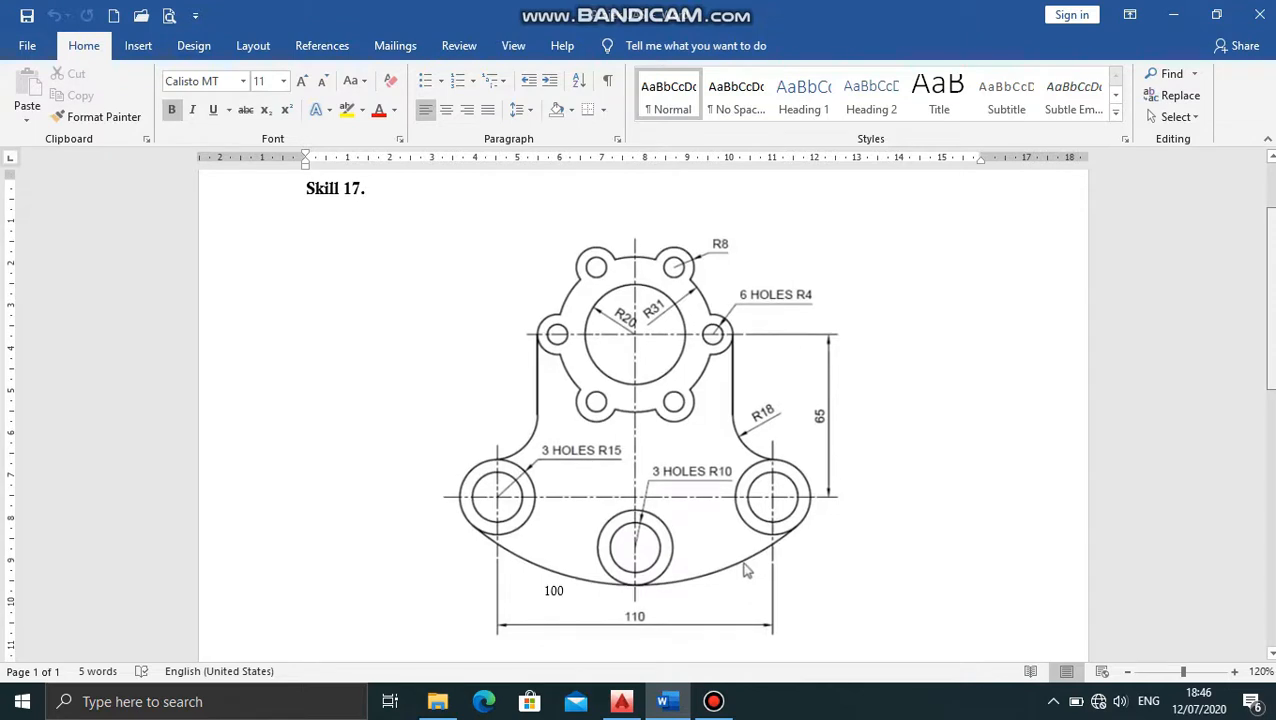
scroll(744, 570, "down", 1)
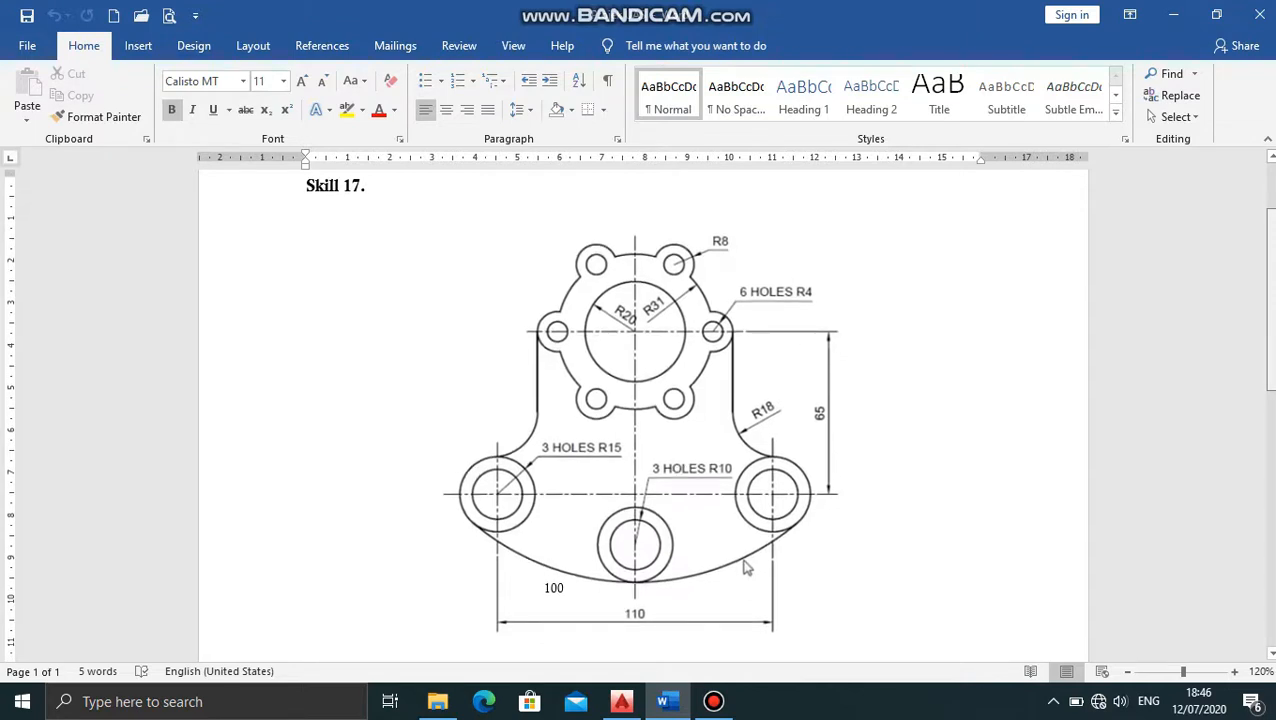
scroll(744, 568, "down", 8)
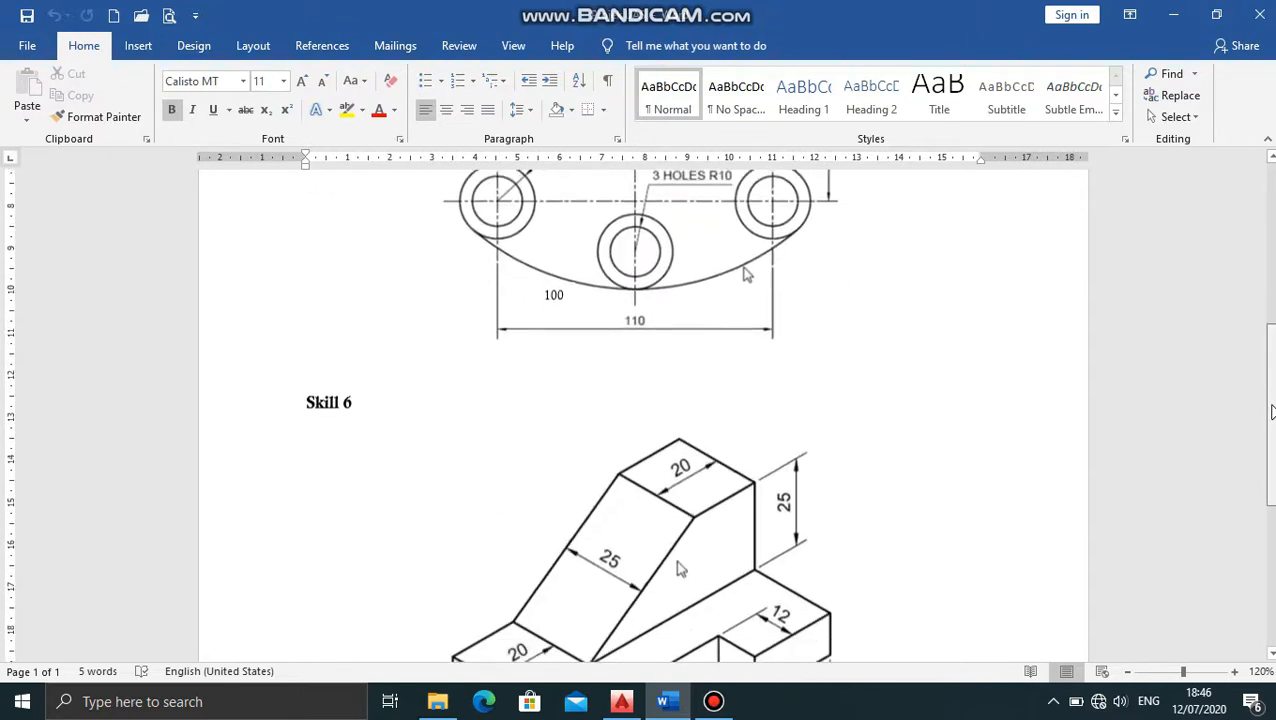
left_click_drag(1272, 424, 1274, 444)
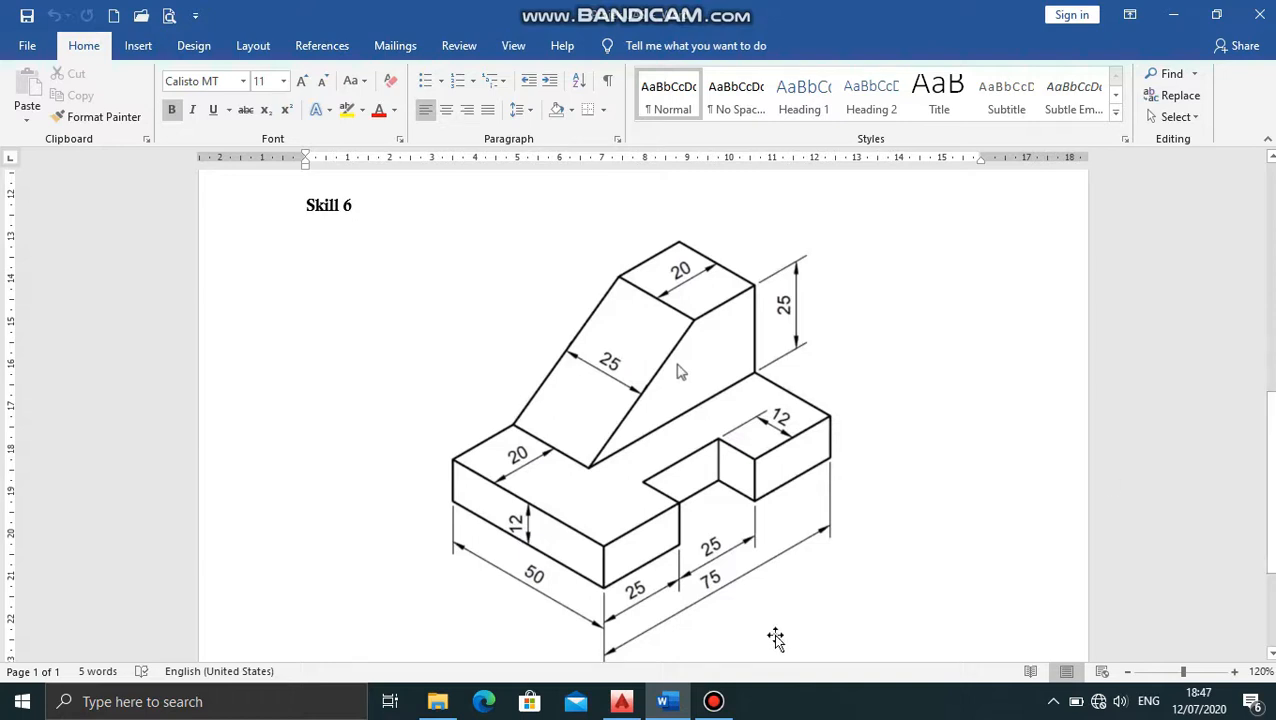
Step: Switch to AutoCAD, set the workspace to Drafting & Annotation, and close the web palette it loads
left_click(621, 702)
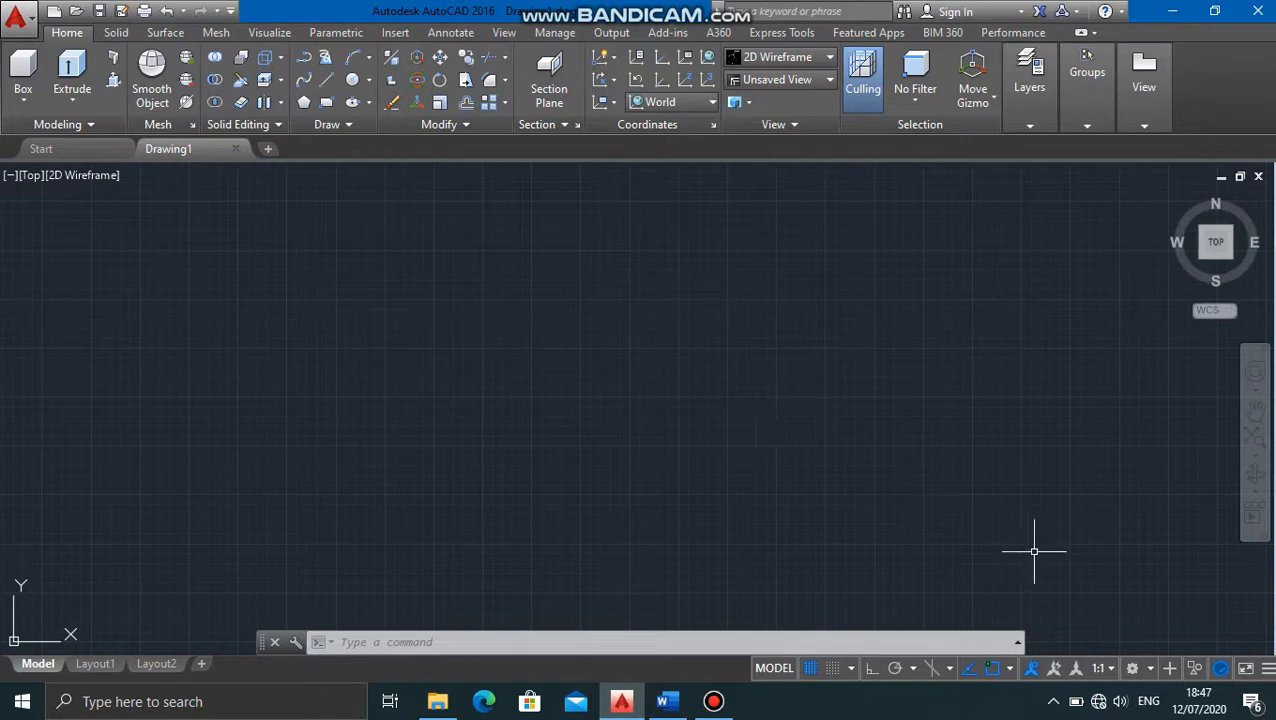
left_click(1151, 669)
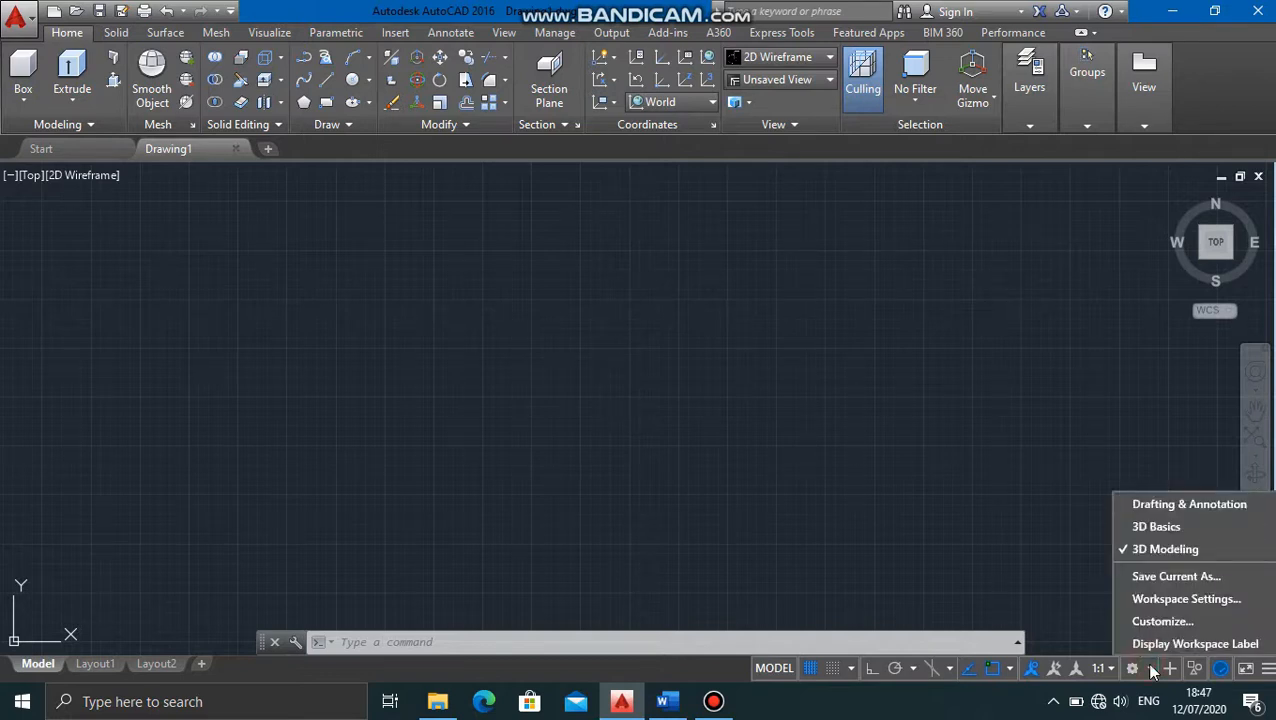
left_click(1172, 505)
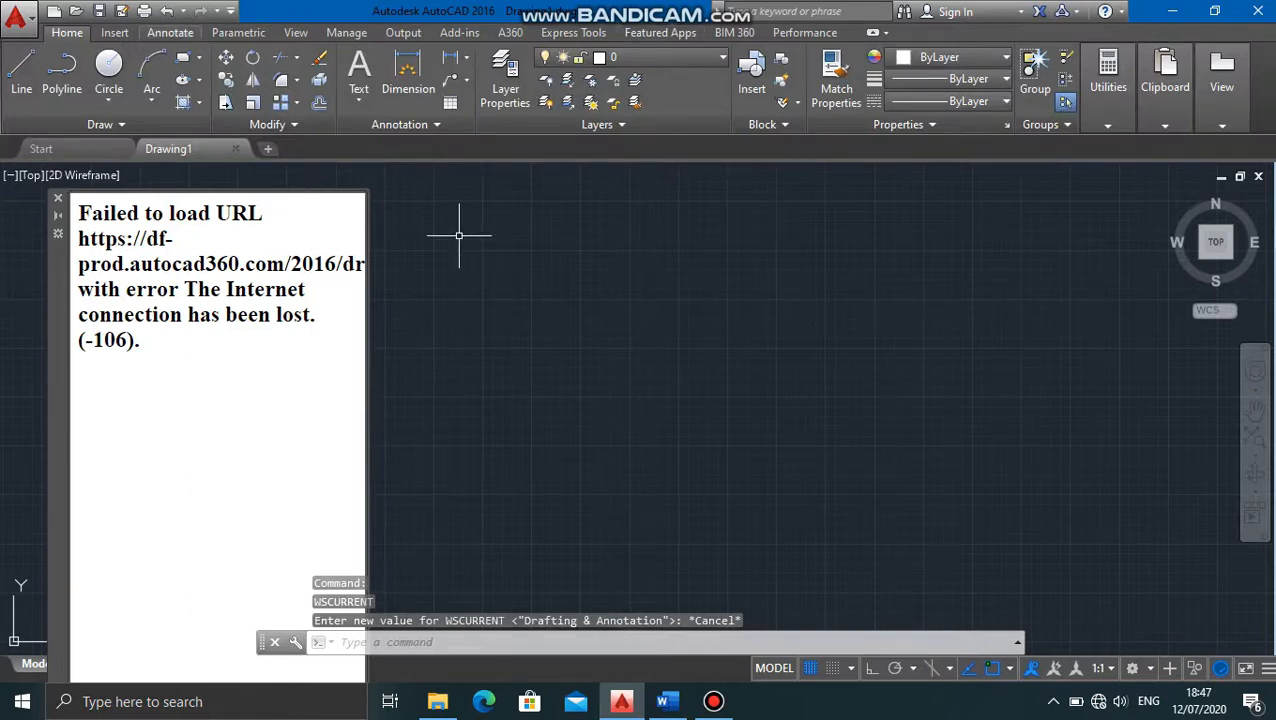
left_click(58, 201)
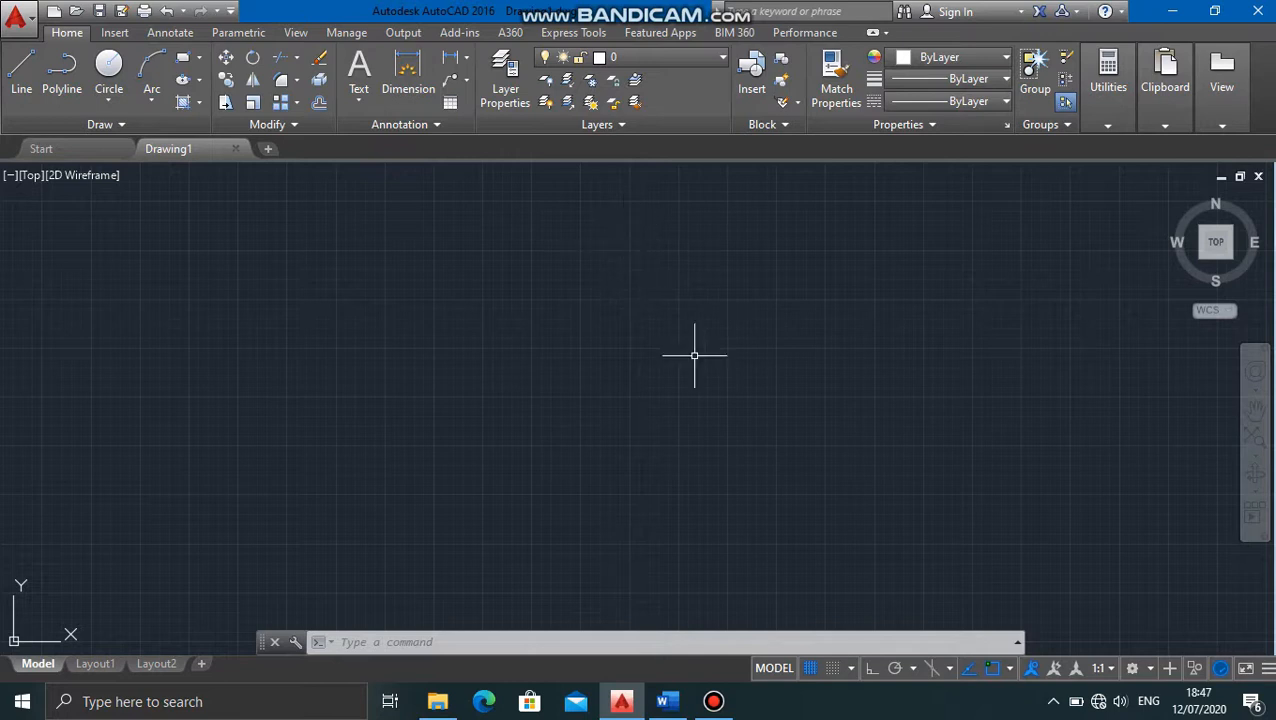
Step: Review the Skill 17 plate drawing in Word and return to AutoCAD
left_click(680, 700)
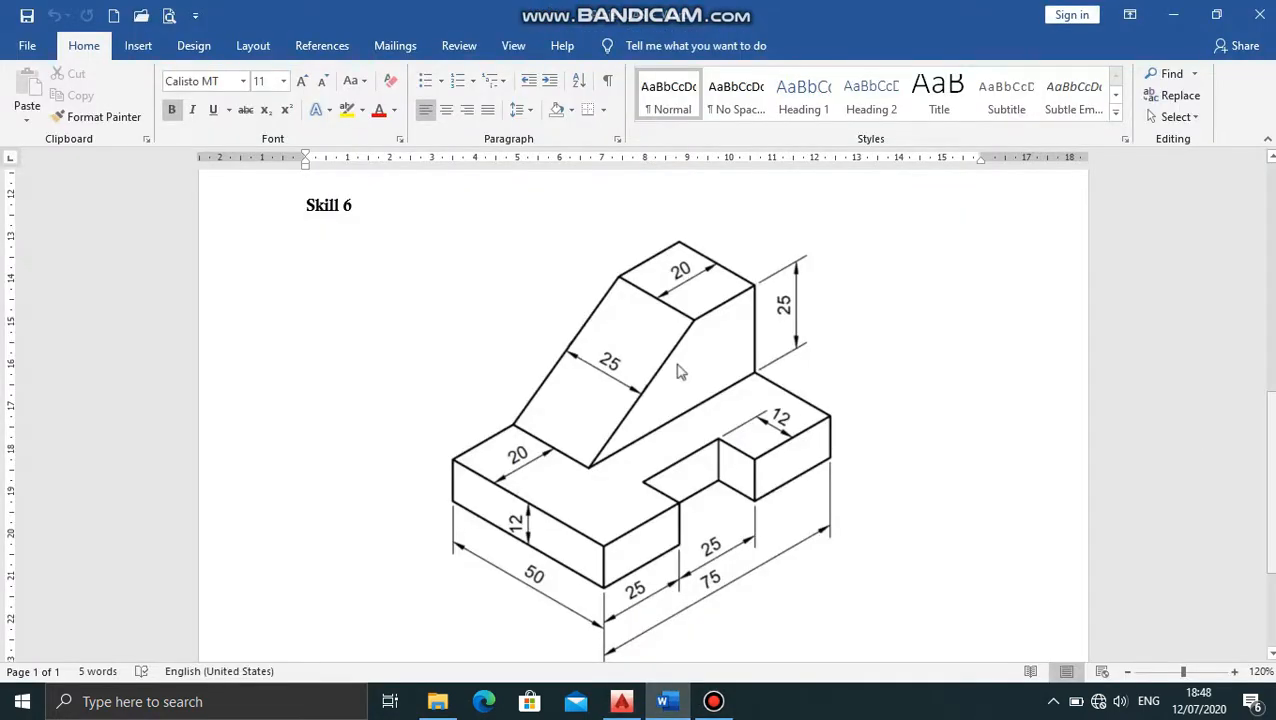
scroll(677, 372, "up", 5)
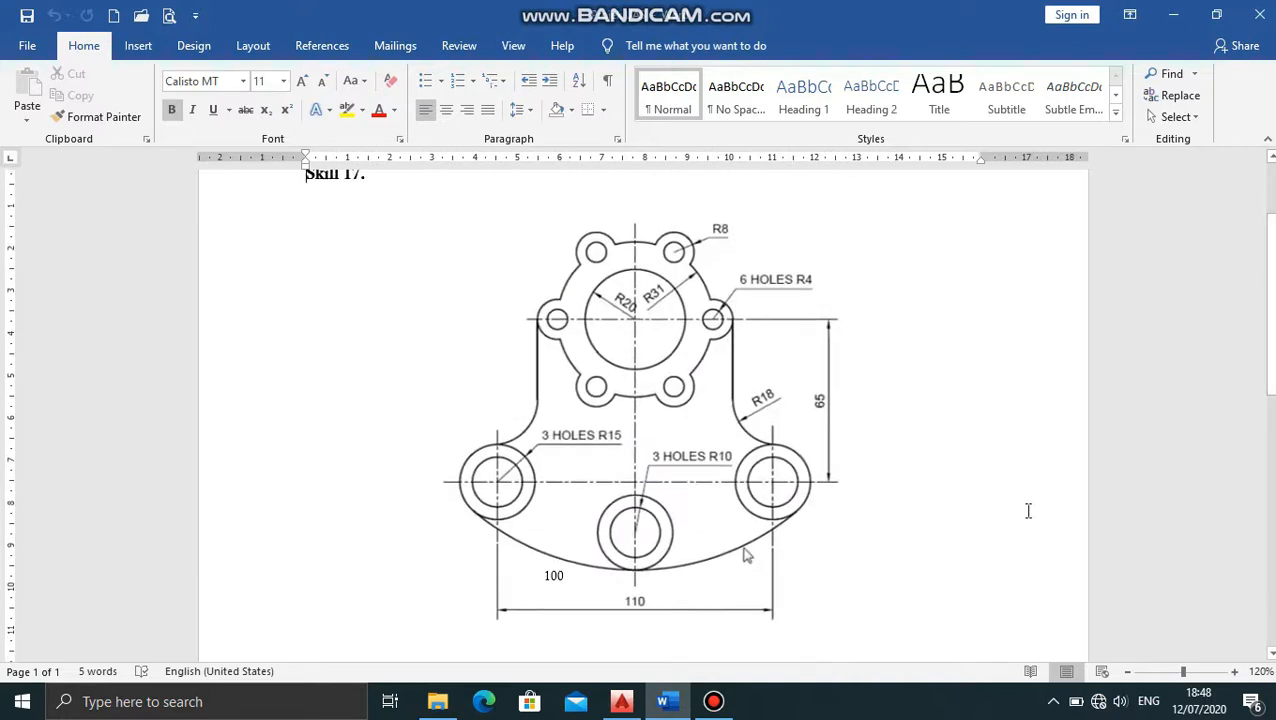
left_click(622, 701)
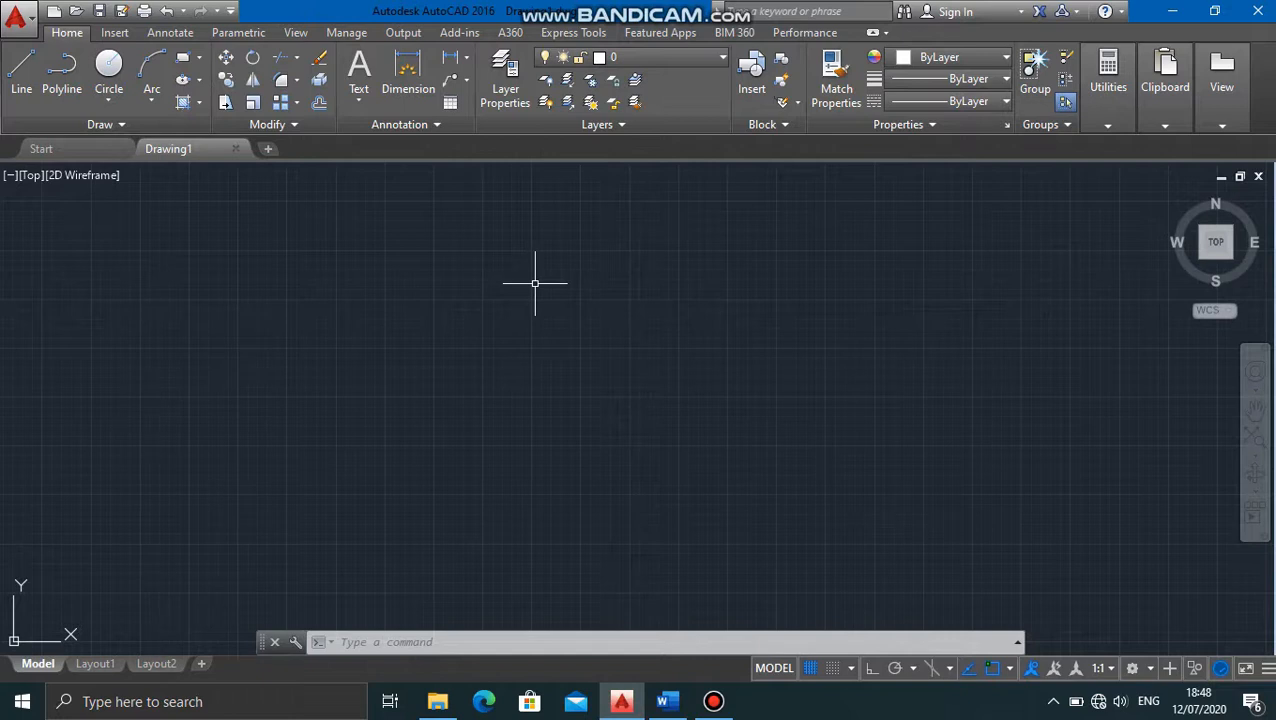
Step: Set the model space limits from 0,0 to 100,100 and fit the whole limits area in the view with Zoom All
type("lim")
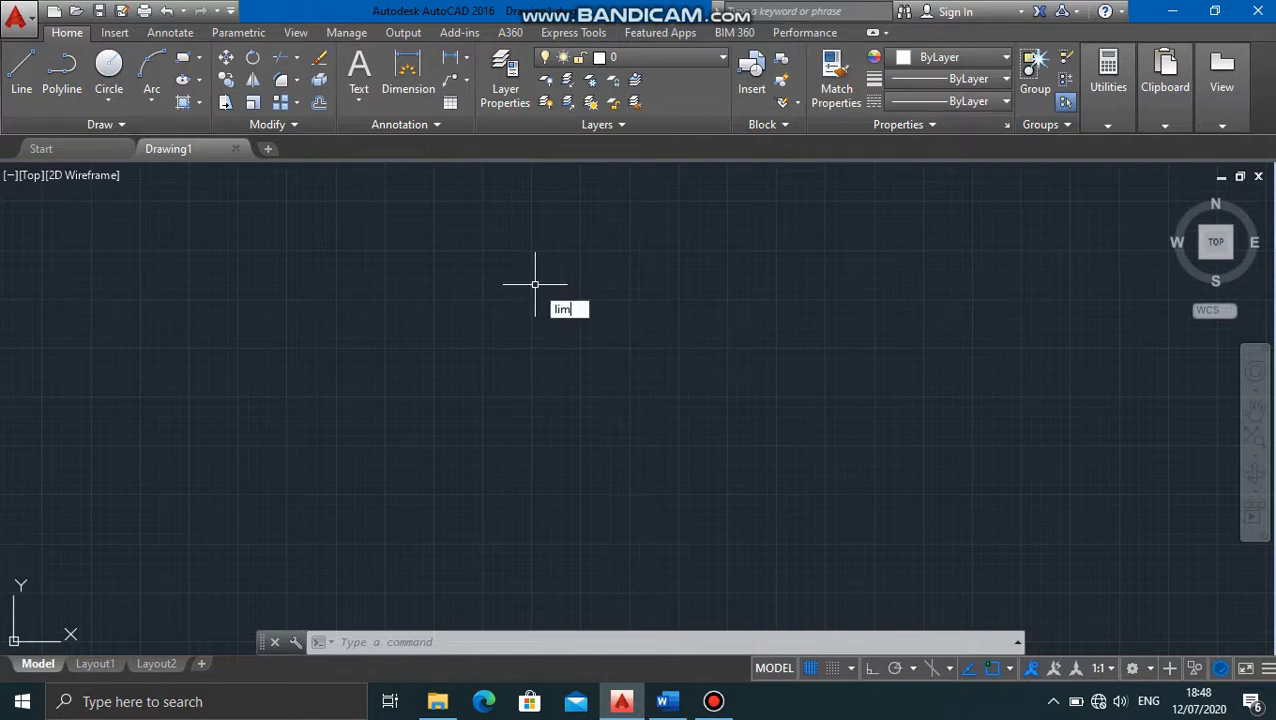
key("Return")
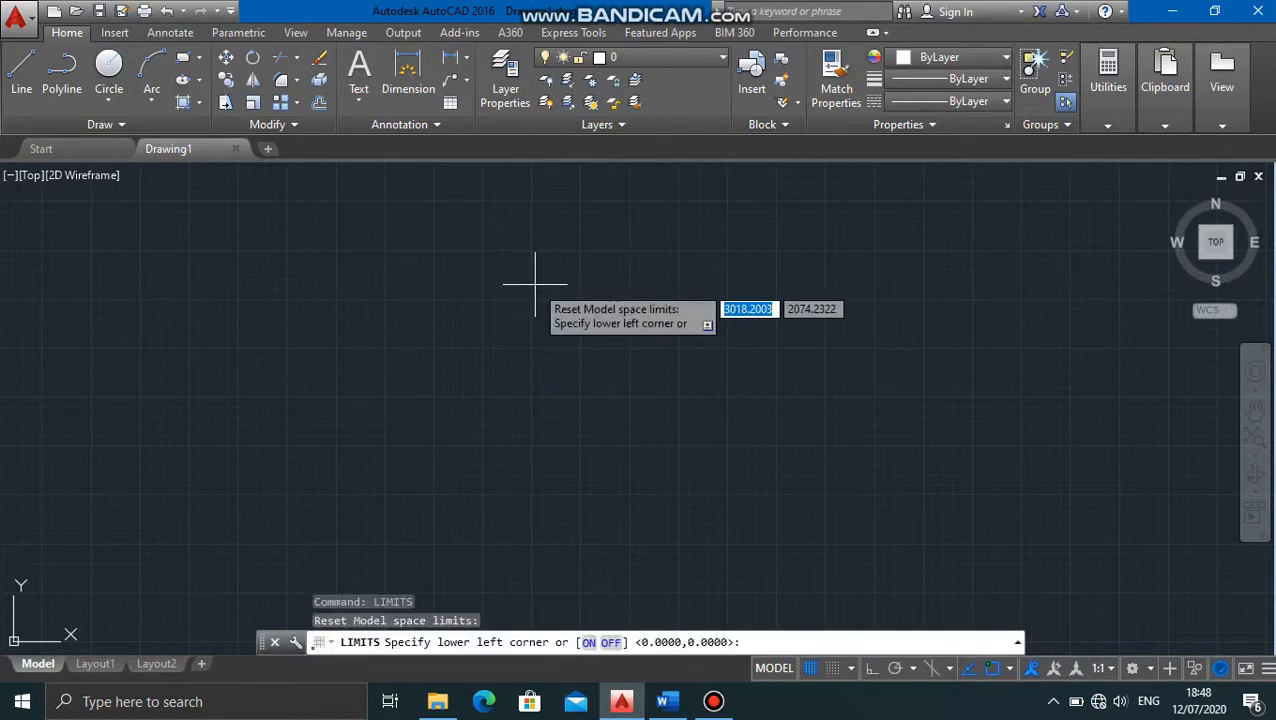
type("0")
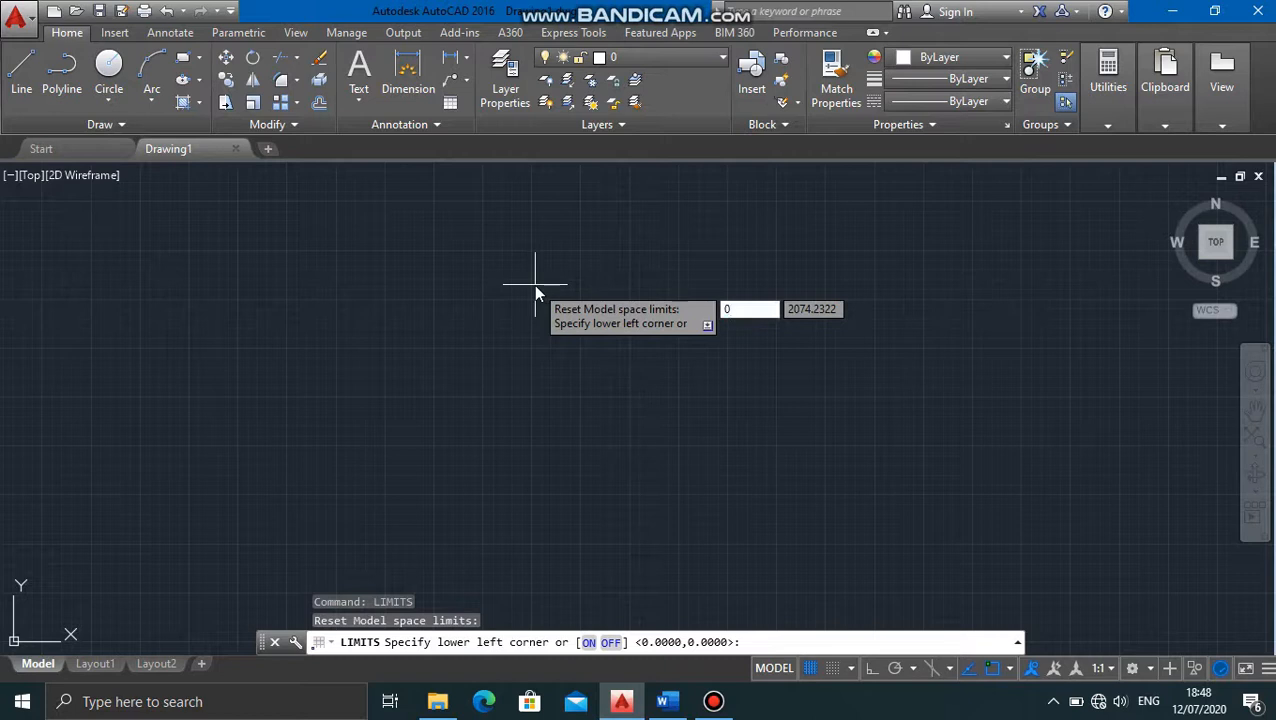
type(",0")
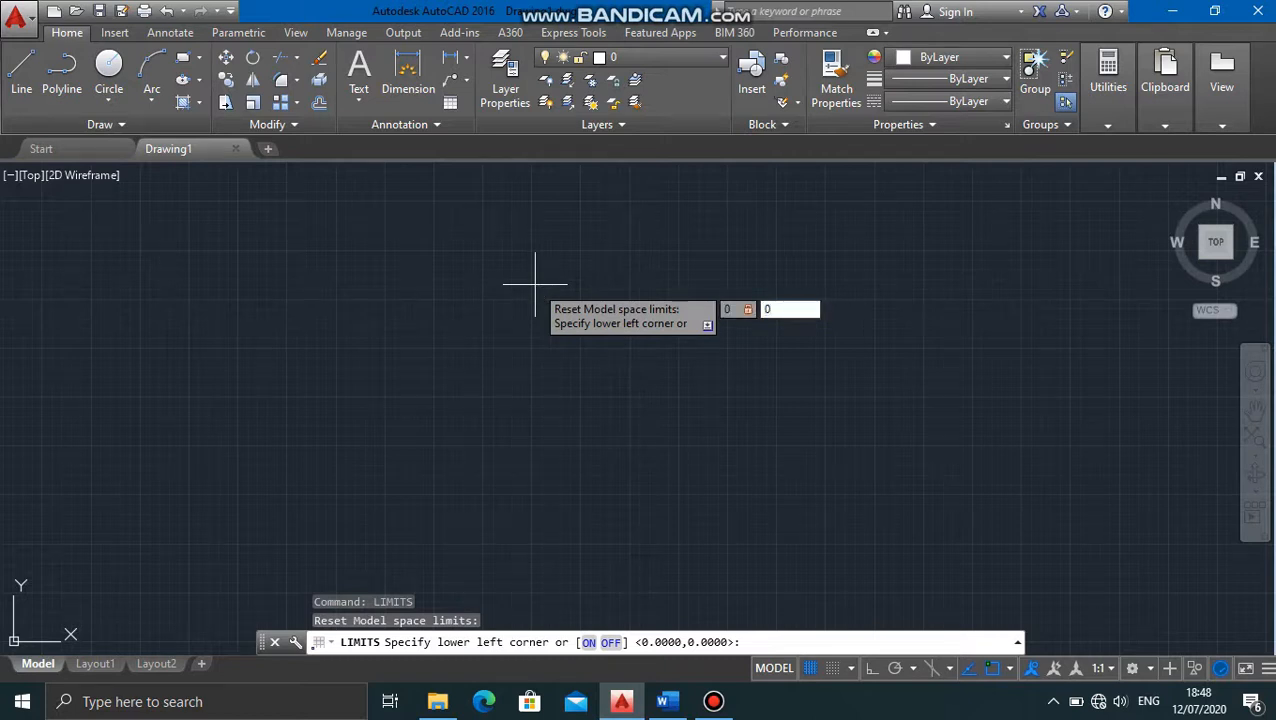
key("Return")
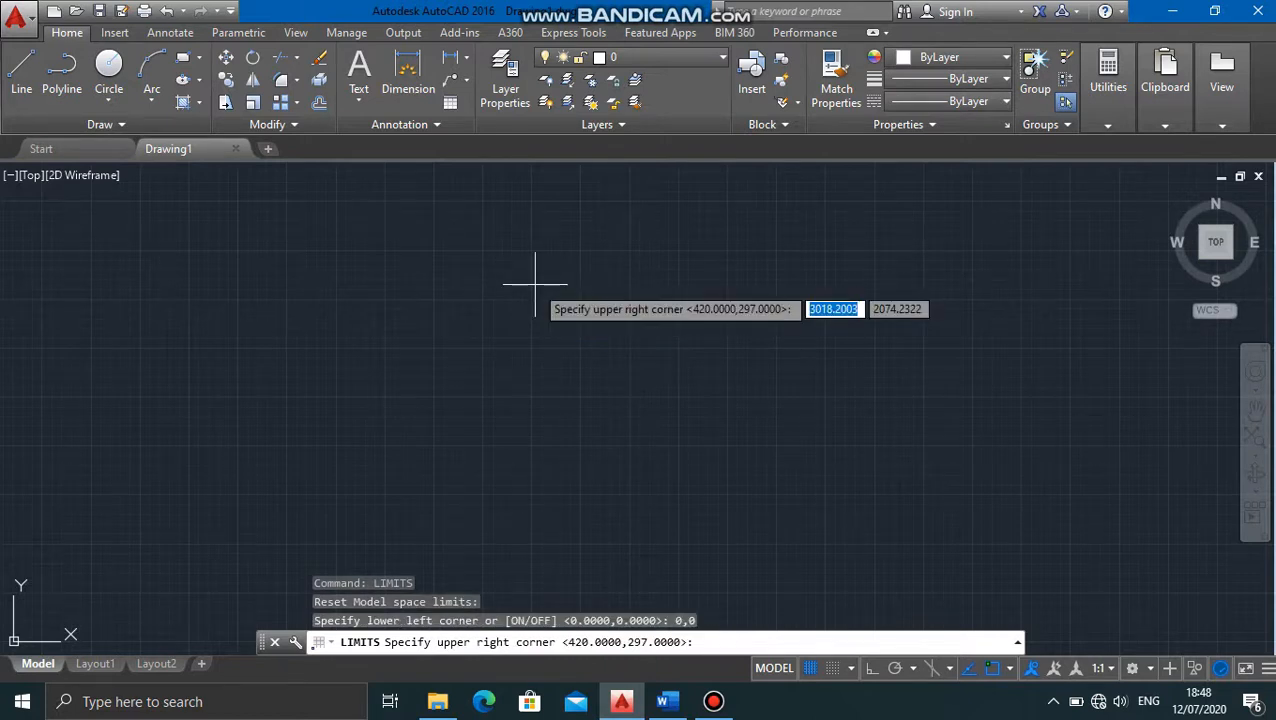
key("BackSpace")
type("100")
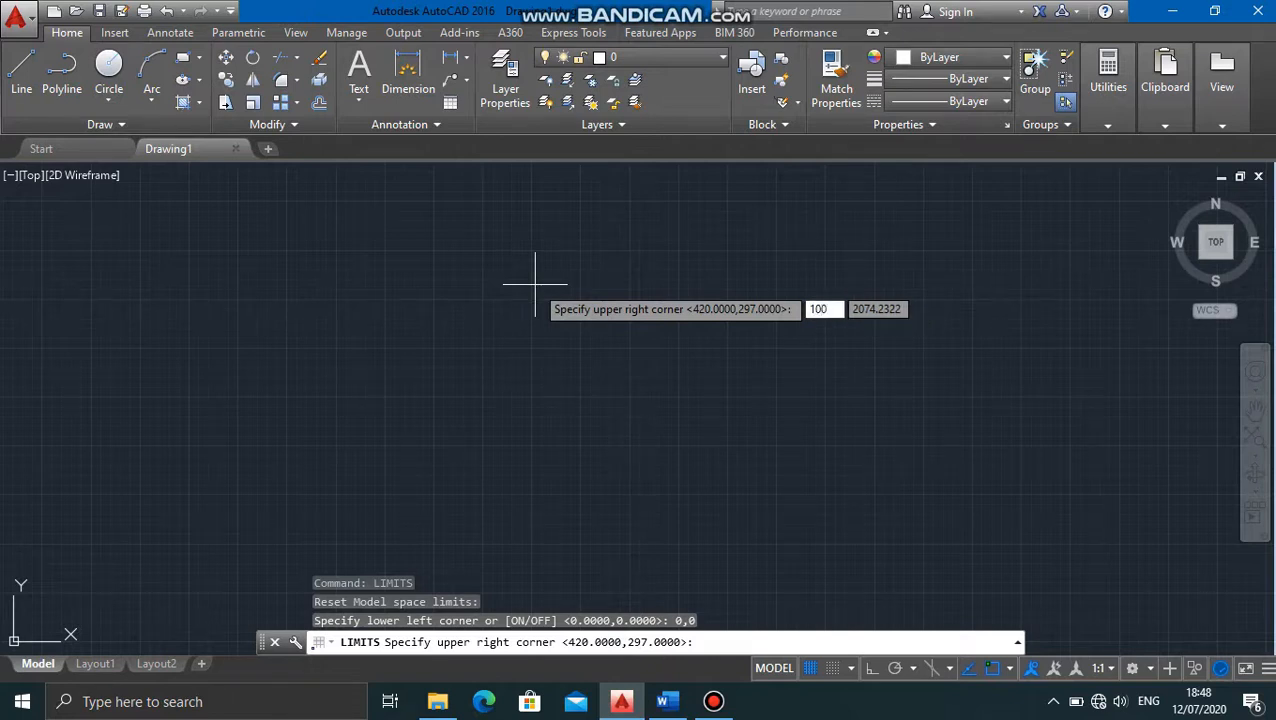
type(",")
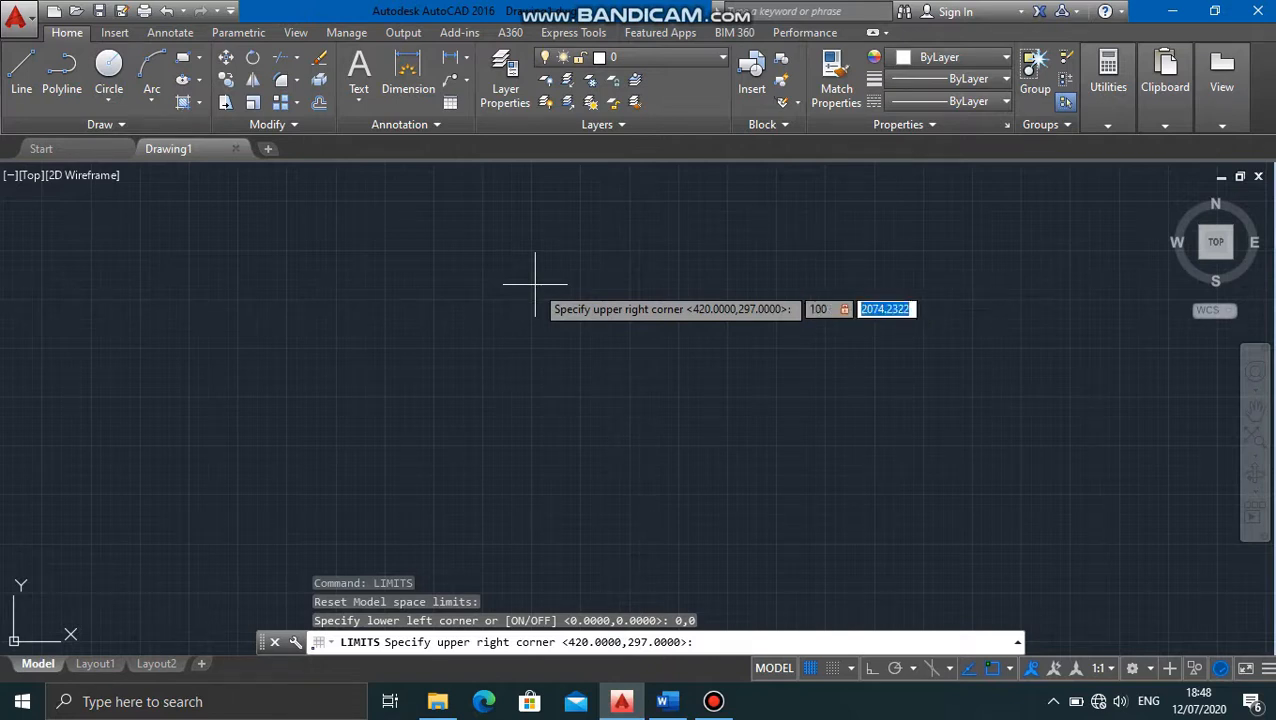
type("1")
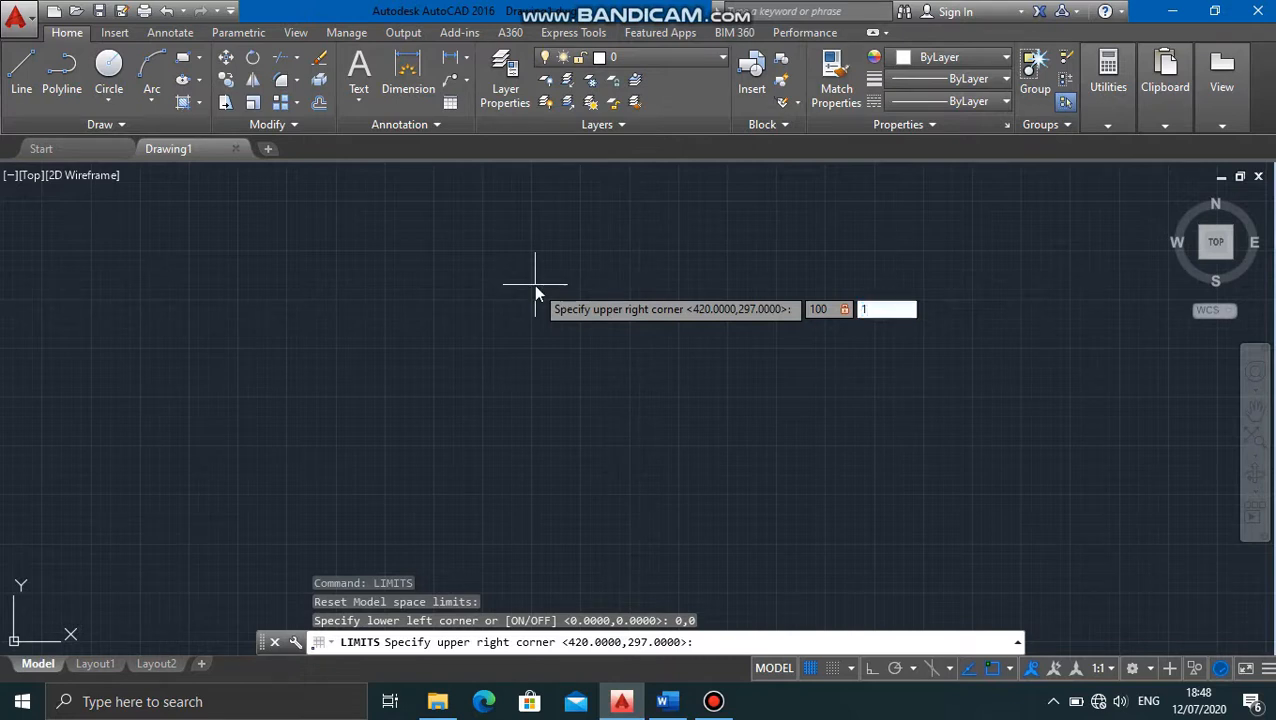
type("00")
key("Return")
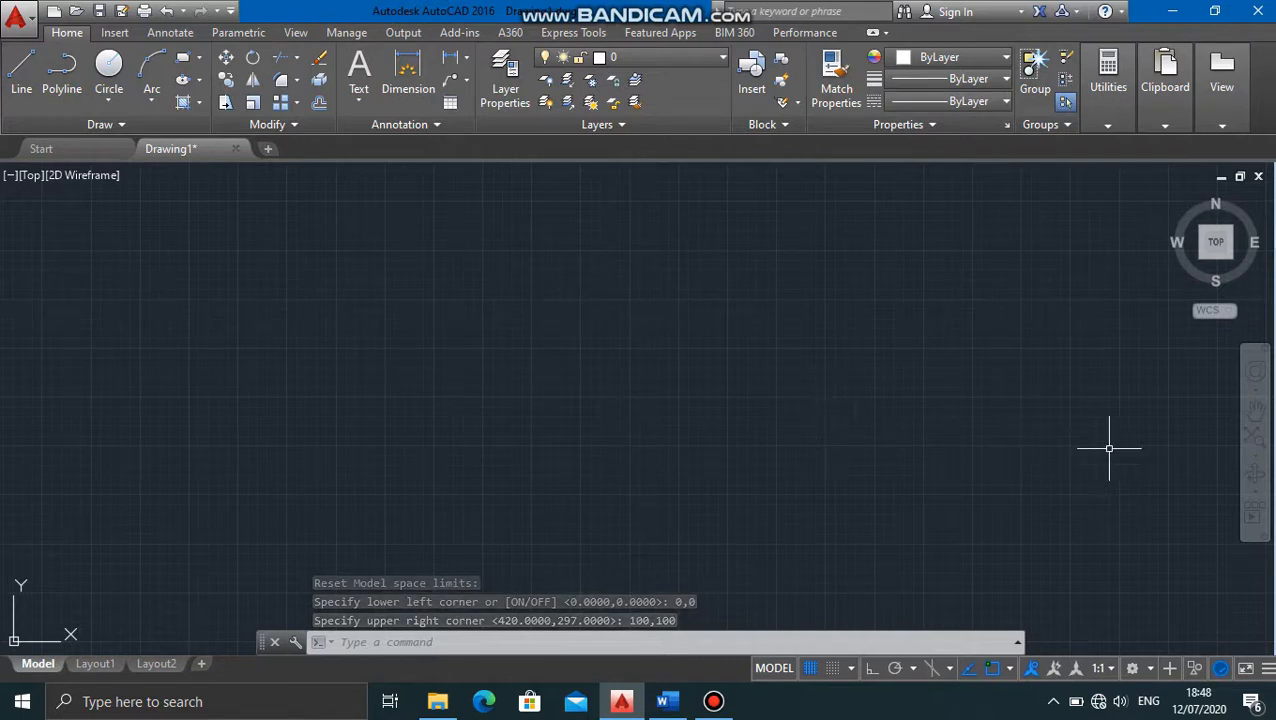
left_click(1249, 453)
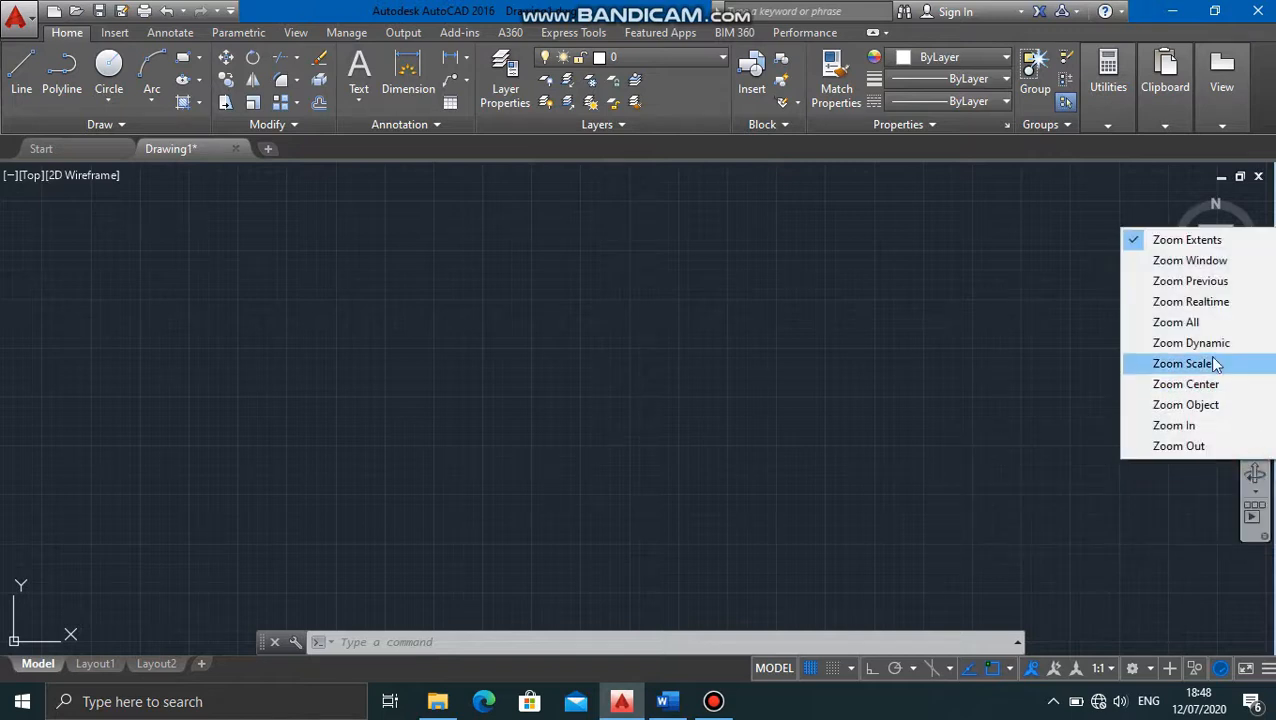
left_click(1190, 324)
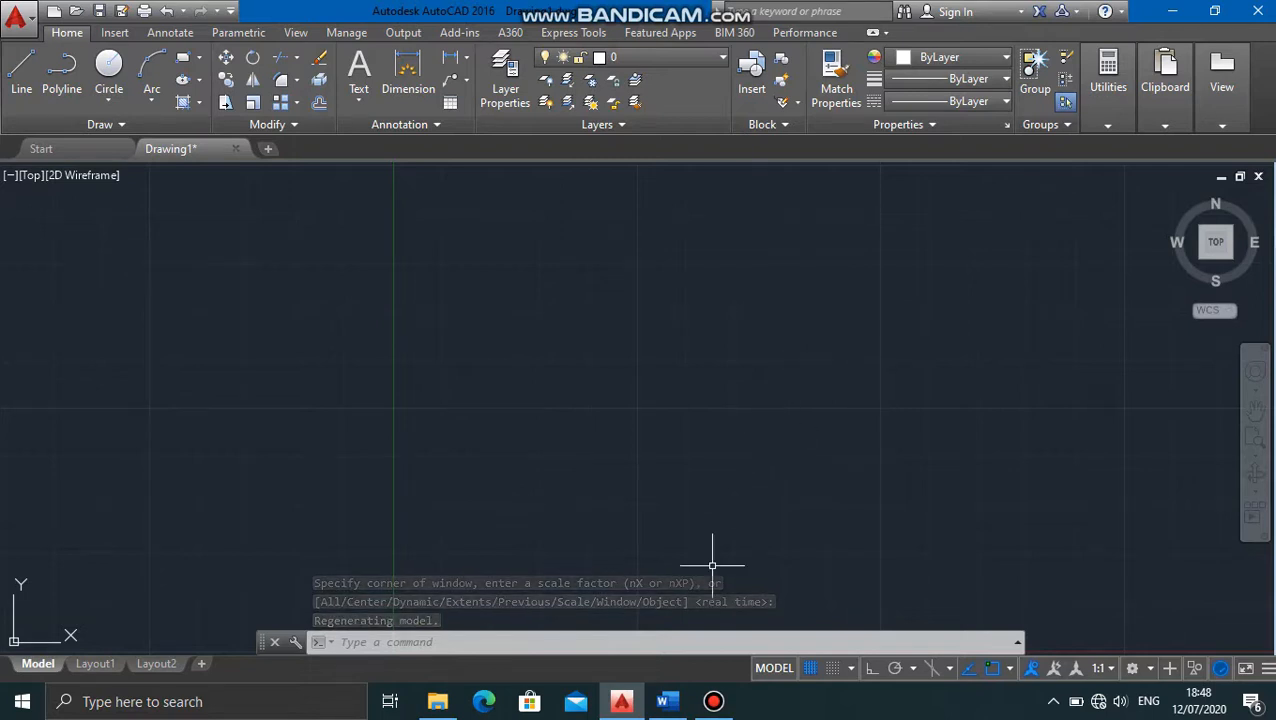
Step: Check the Skill 17 plate dimensions in Word and, back in AutoCAD with Ortho on, draw a 65-unit vertical line downward
left_click(667, 702)
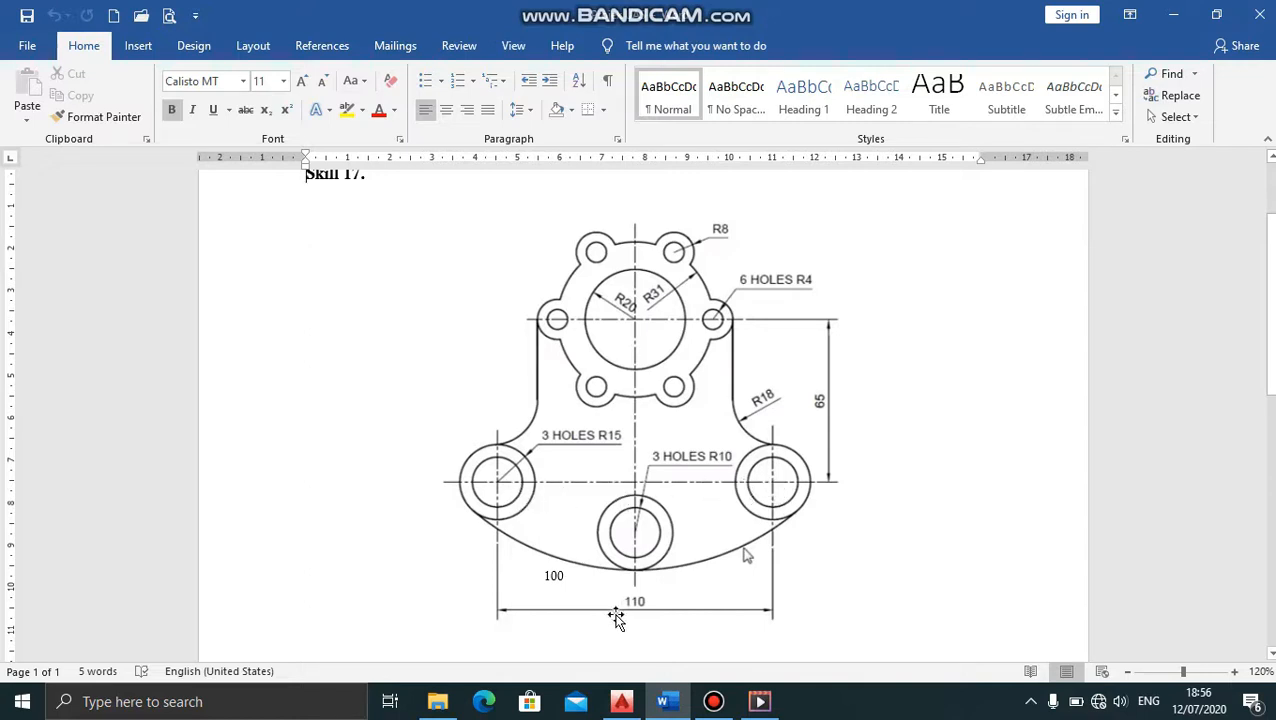
left_click(641, 704)
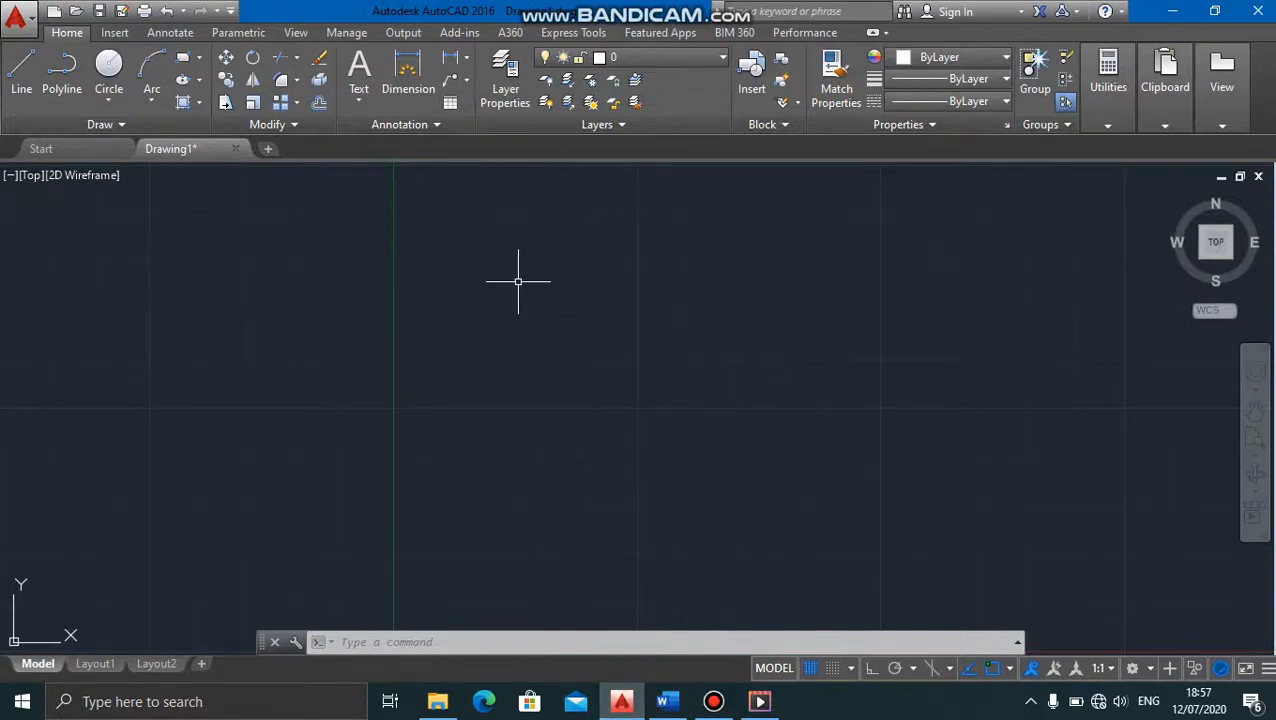
left_click(14, 66)
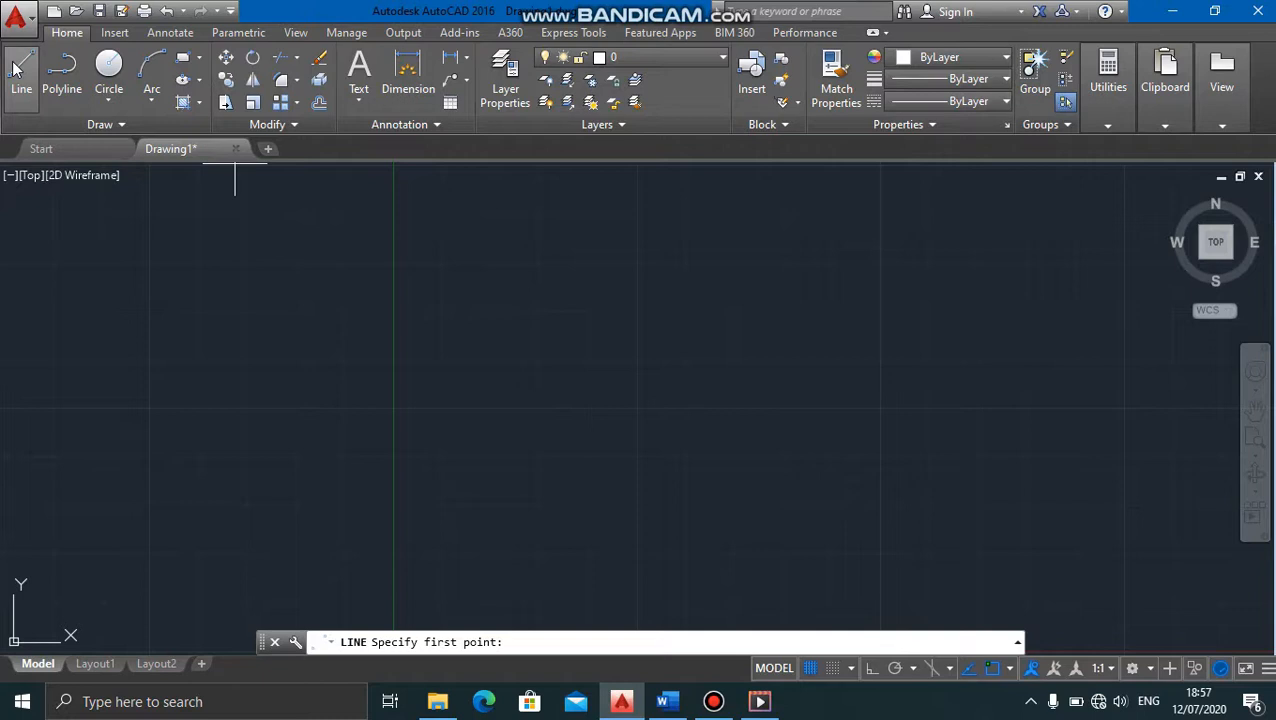
left_click(13, 61)
left_click(13, 61)
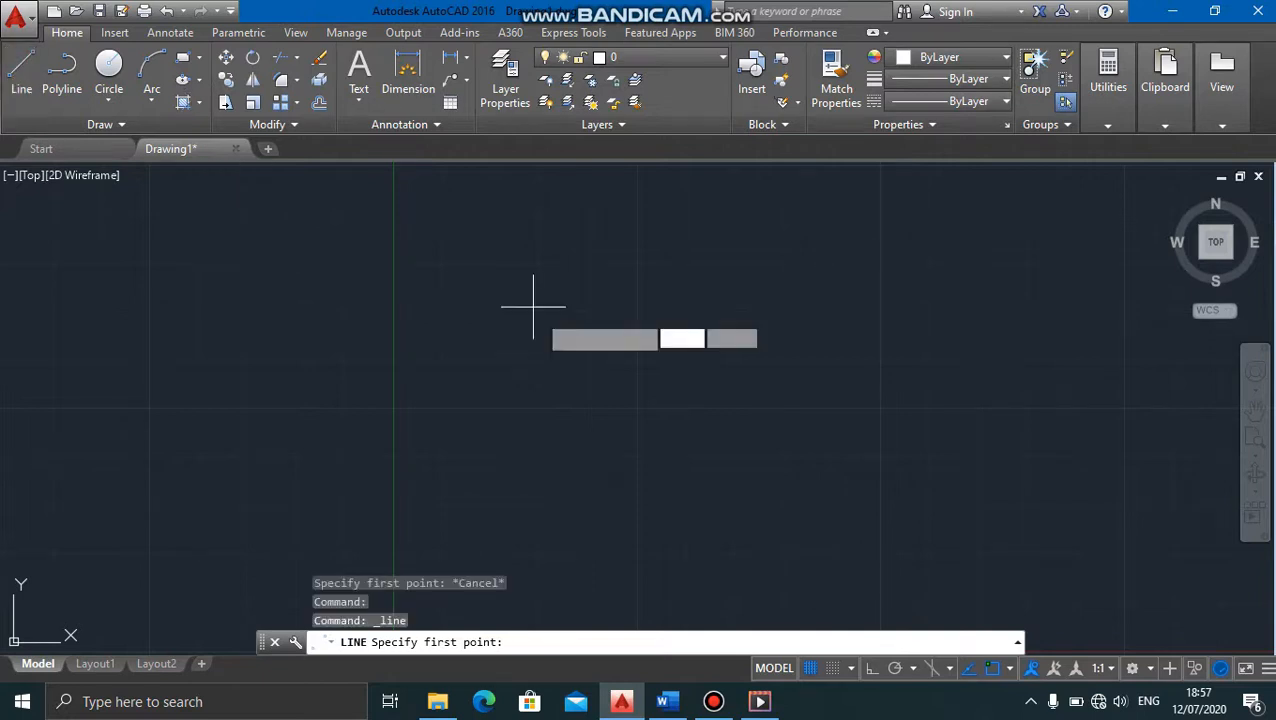
left_click(869, 671)
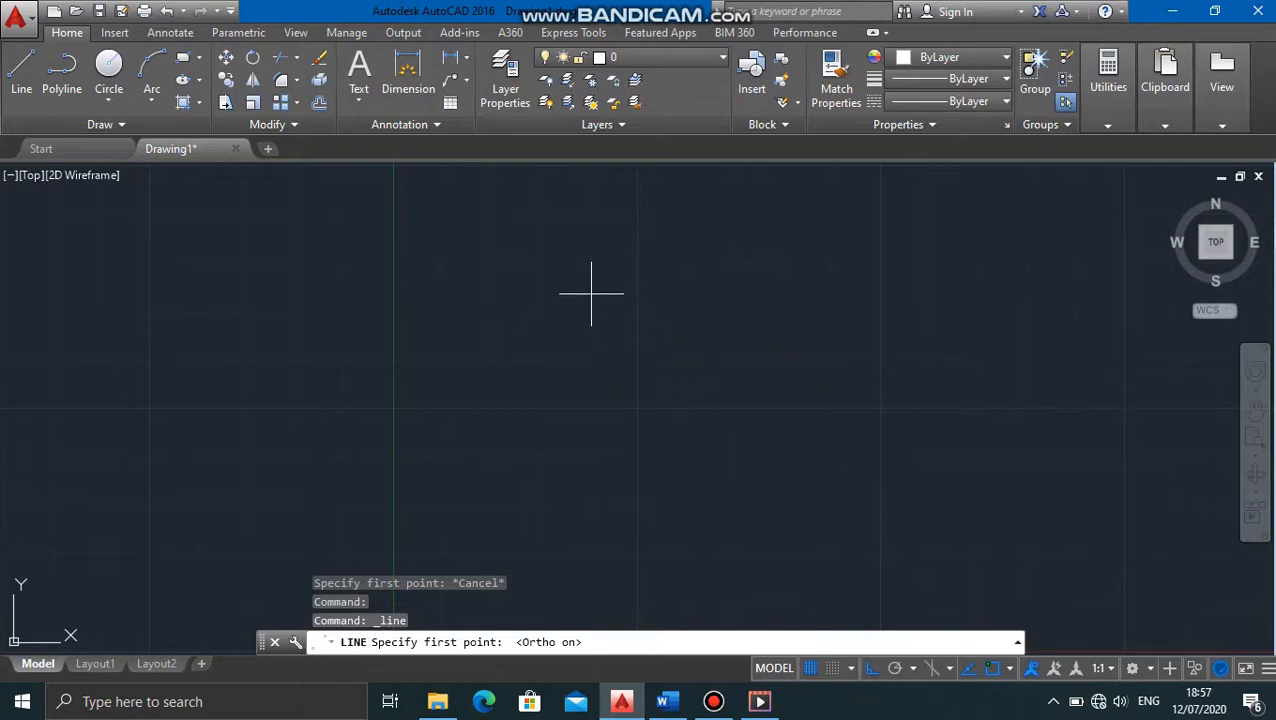
left_click(591, 294)
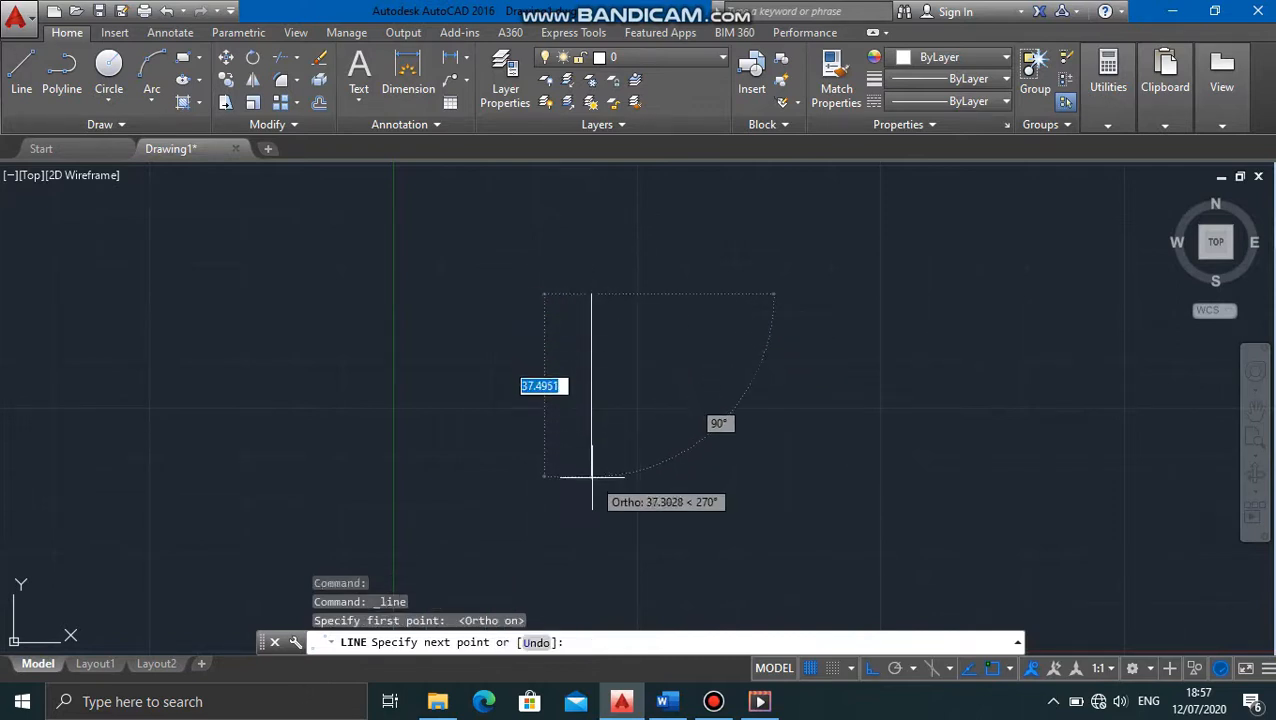
type("65")
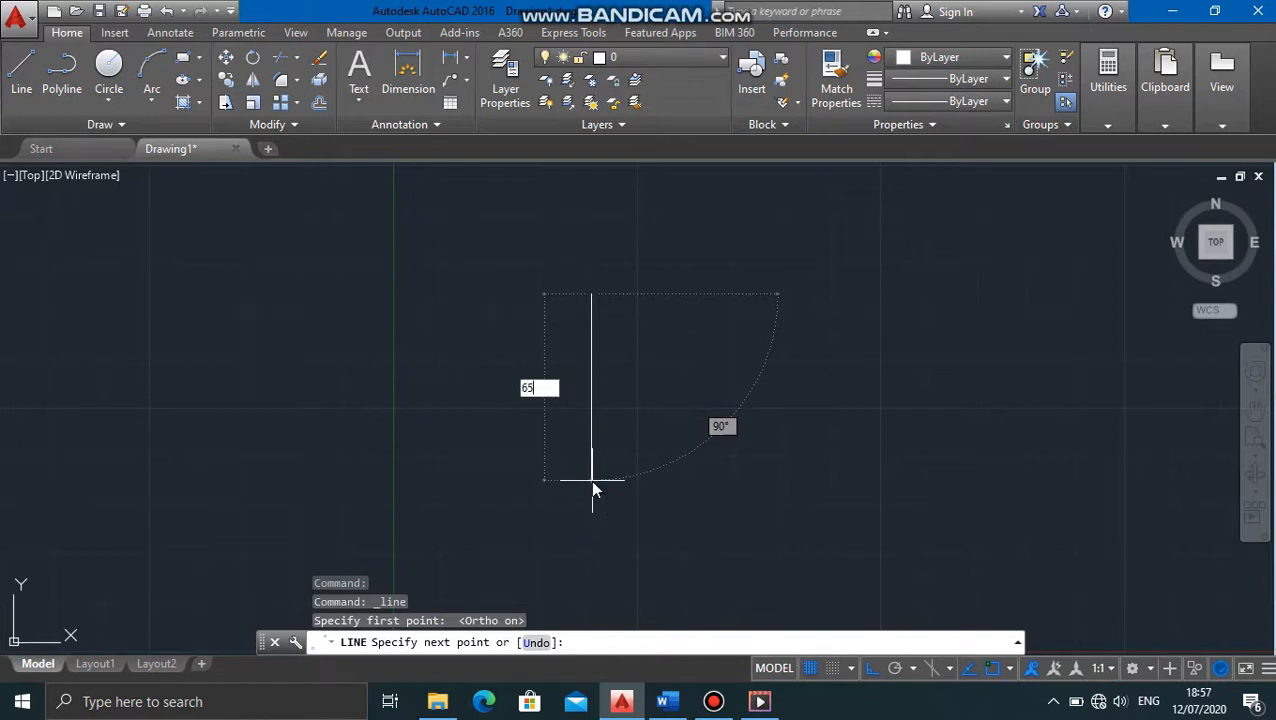
key("Return")
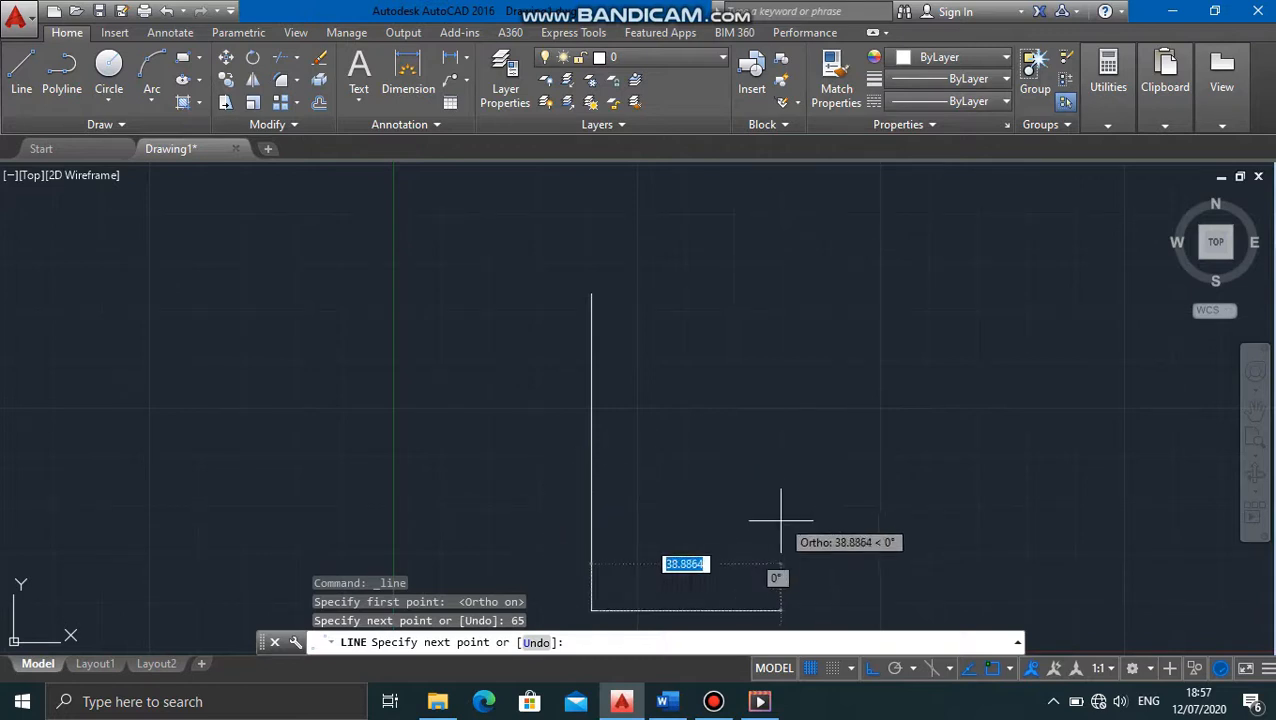
Step: Continue the line 55 units horizontally to the right from the vertical line's lower end and finish it
type("55")
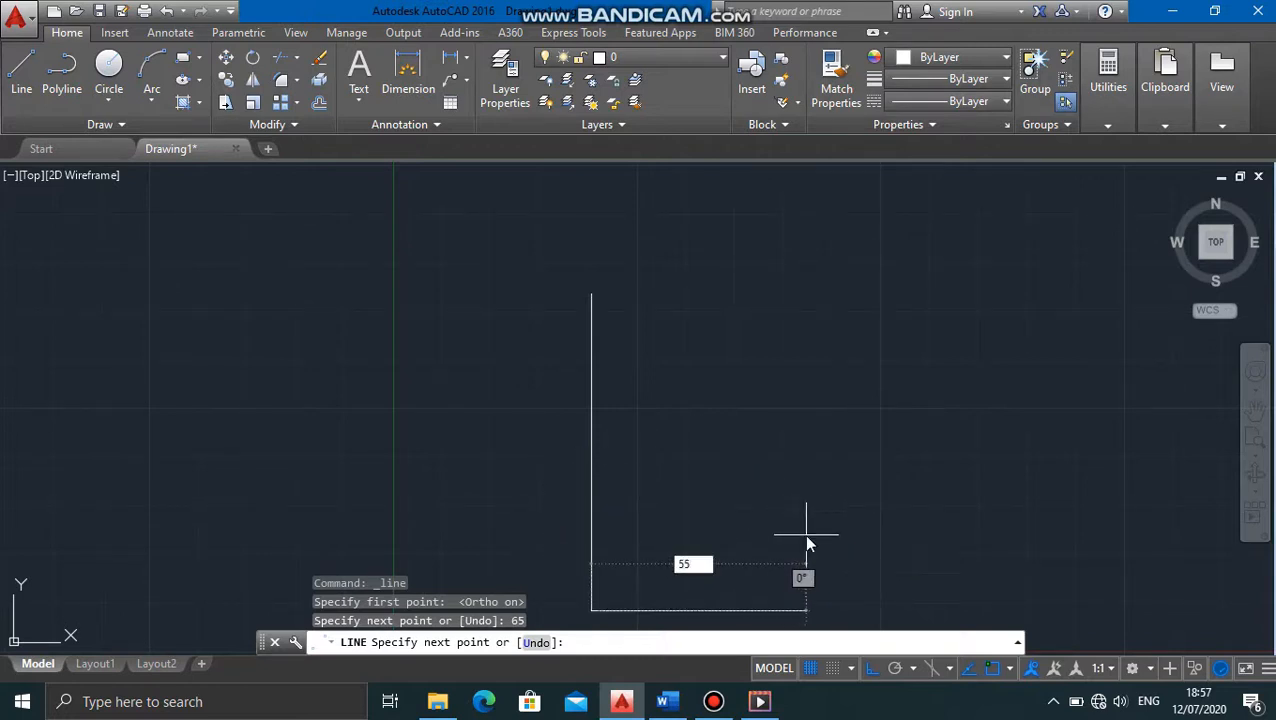
key("Return")
key("Return")
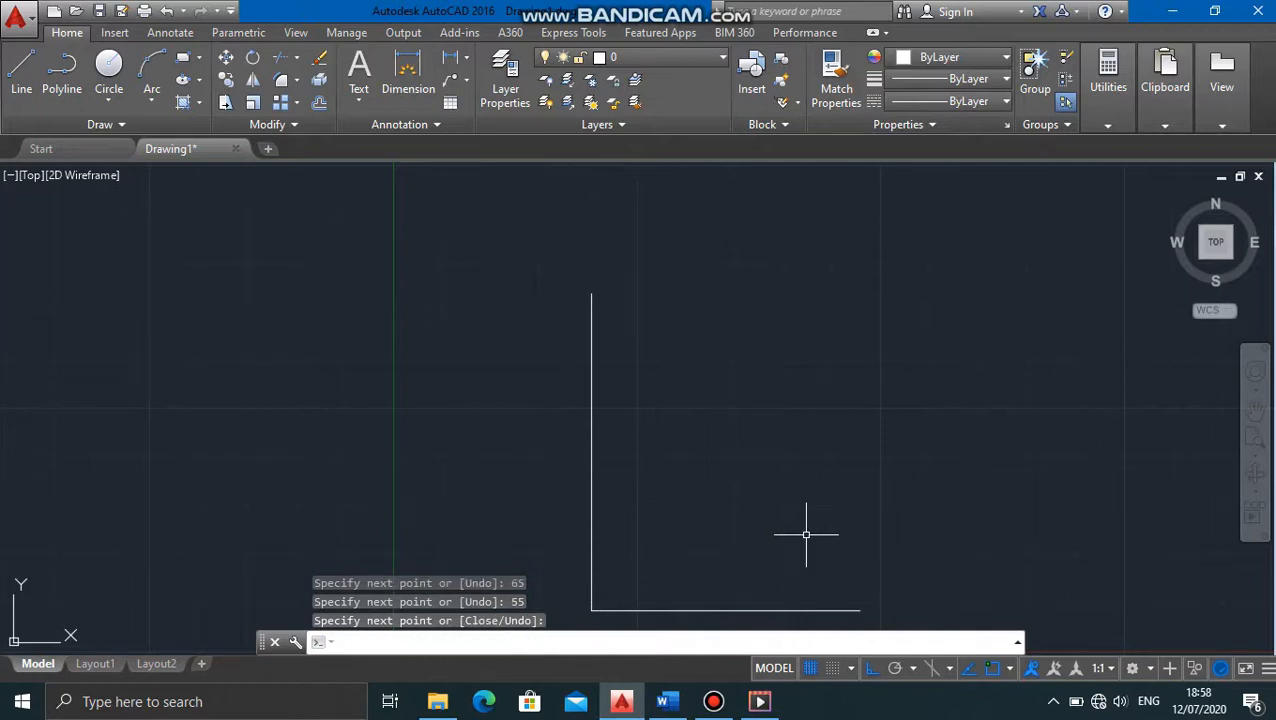
Step: Draw a 55-unit horizontal line to the left from the lower endpoint of the vertical line
left_click(20, 75)
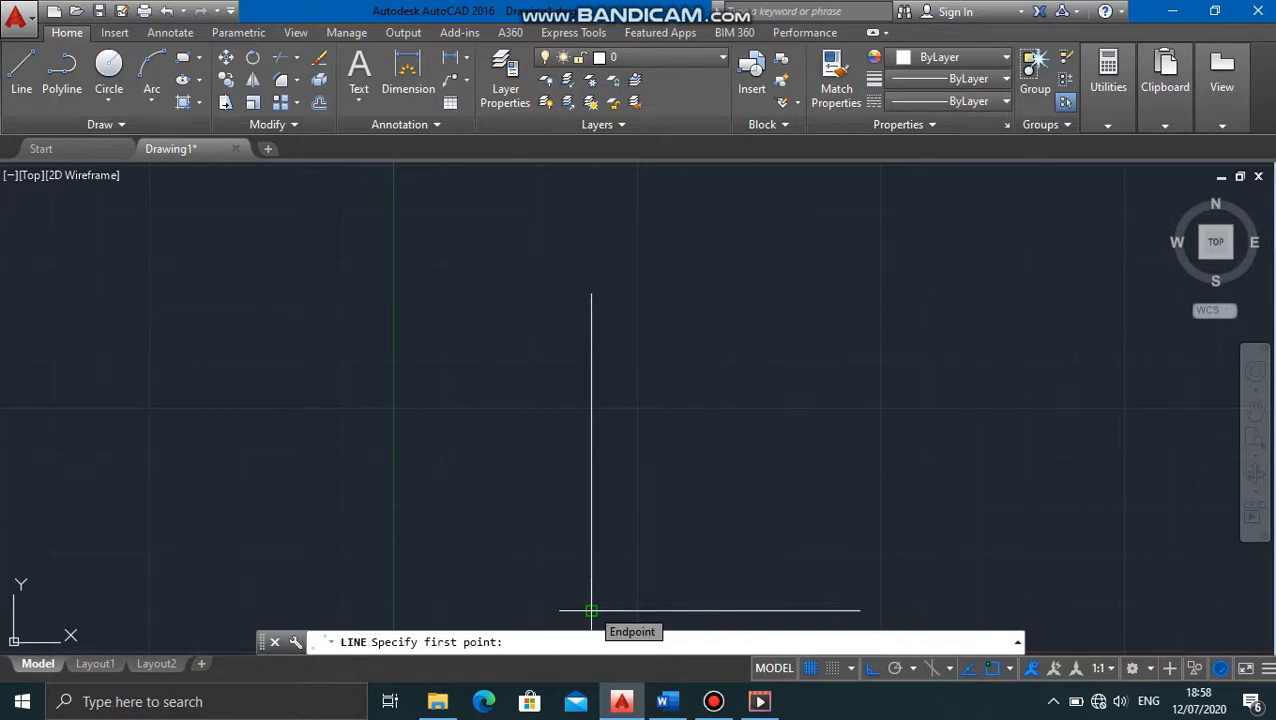
left_click(591, 610)
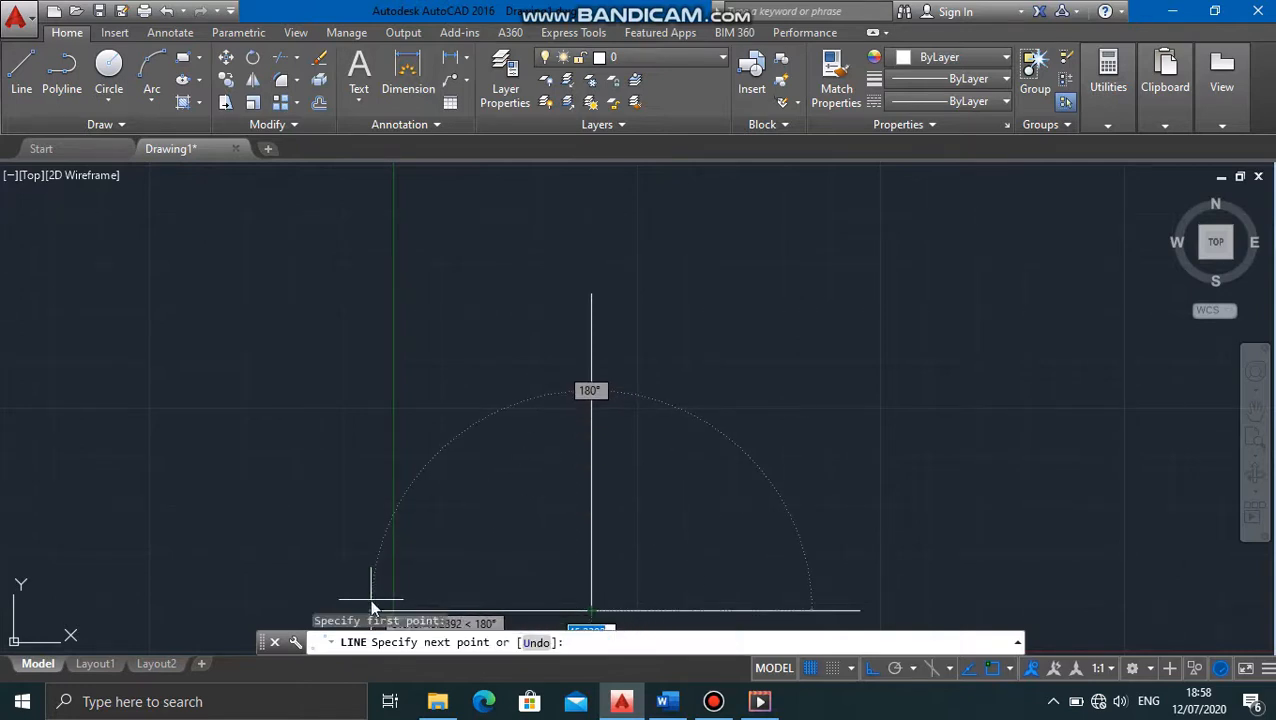
type("55")
key("Return")
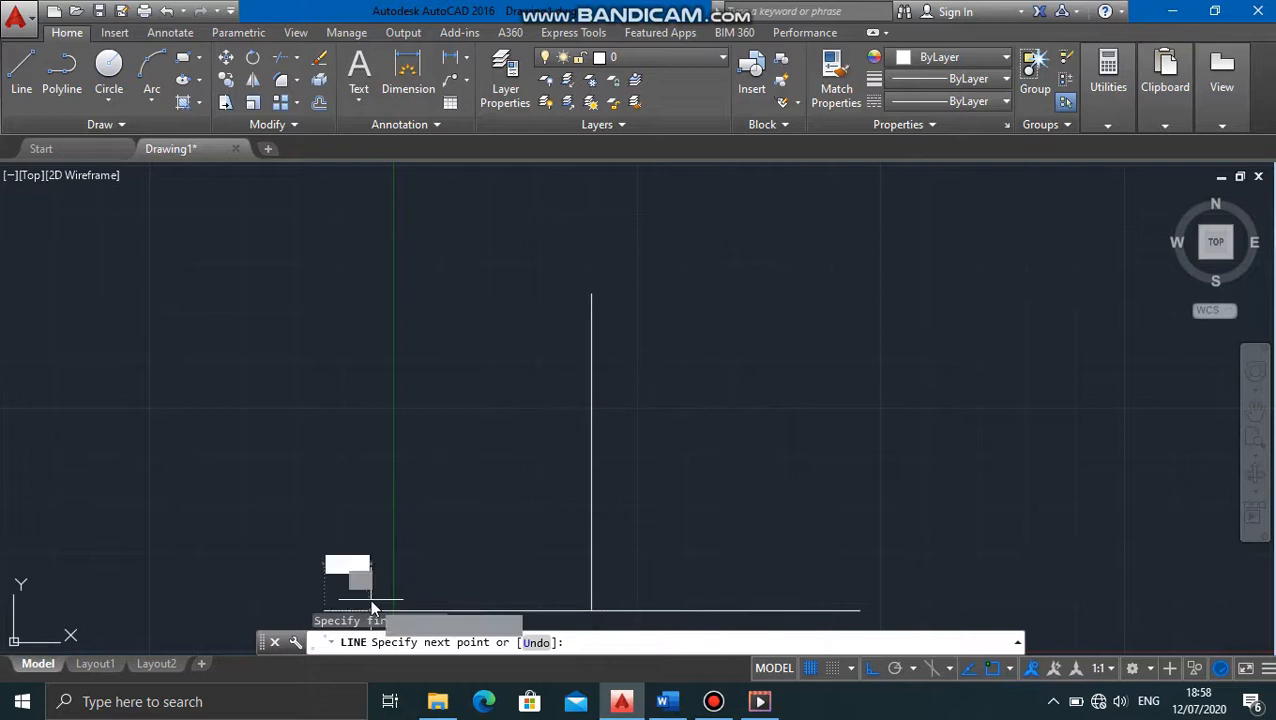
key("Return")
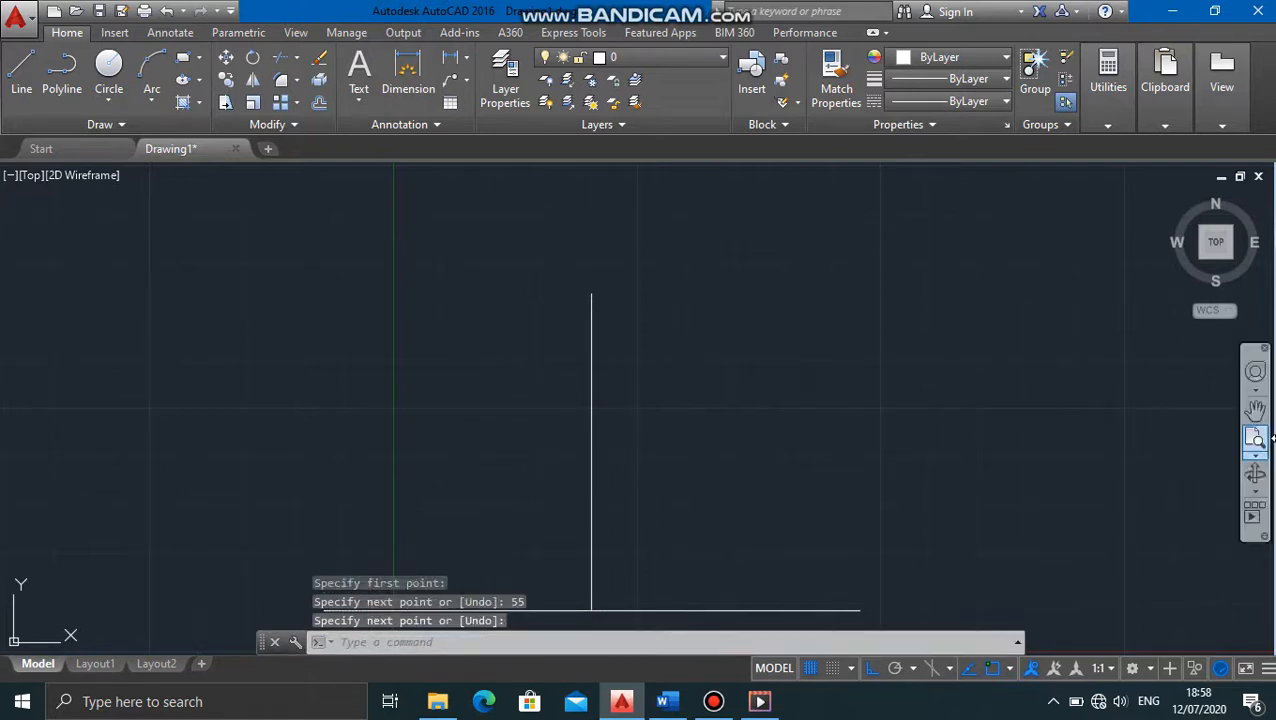
Step: Check the hole radii in Word and, back in AutoCAD, draw a radius 10 circle centred on the horizontal line's left endpoint
left_click(1254, 410)
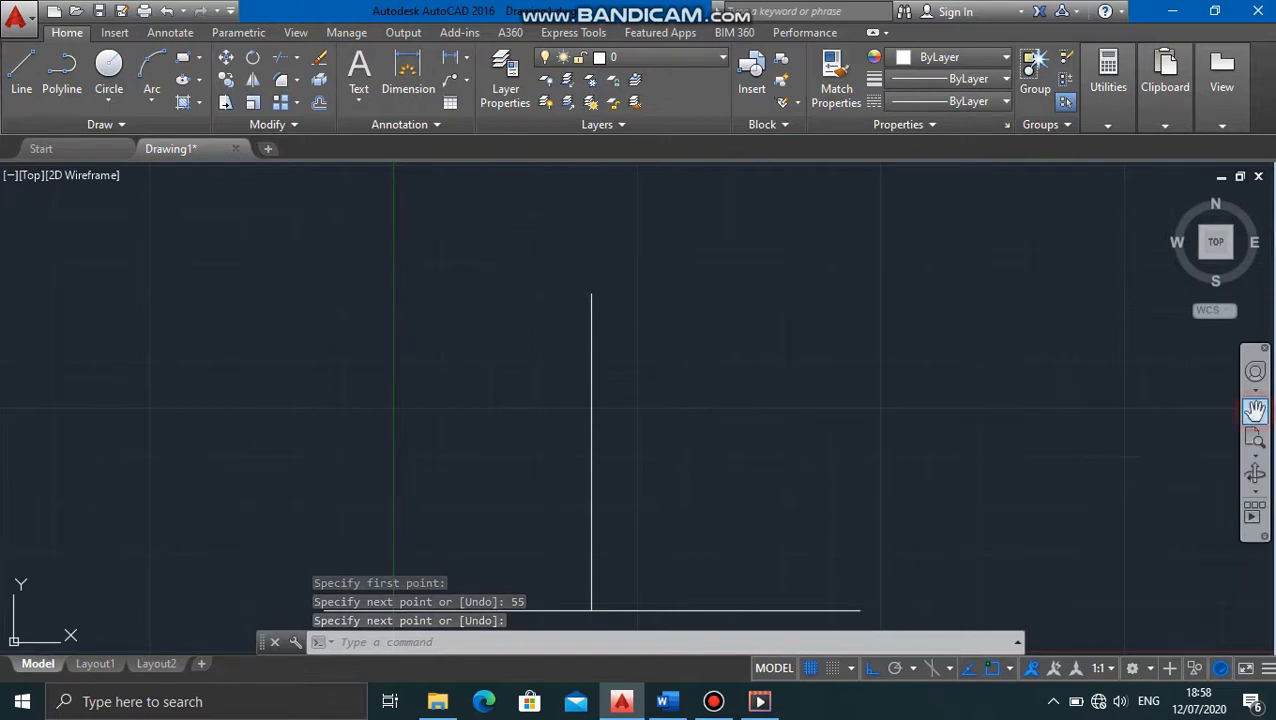
mouse_move(1055, 420)
left_mouse_down()
mouse_move(1048, 342)
mouse_move(1062, 313)
left_mouse_up()
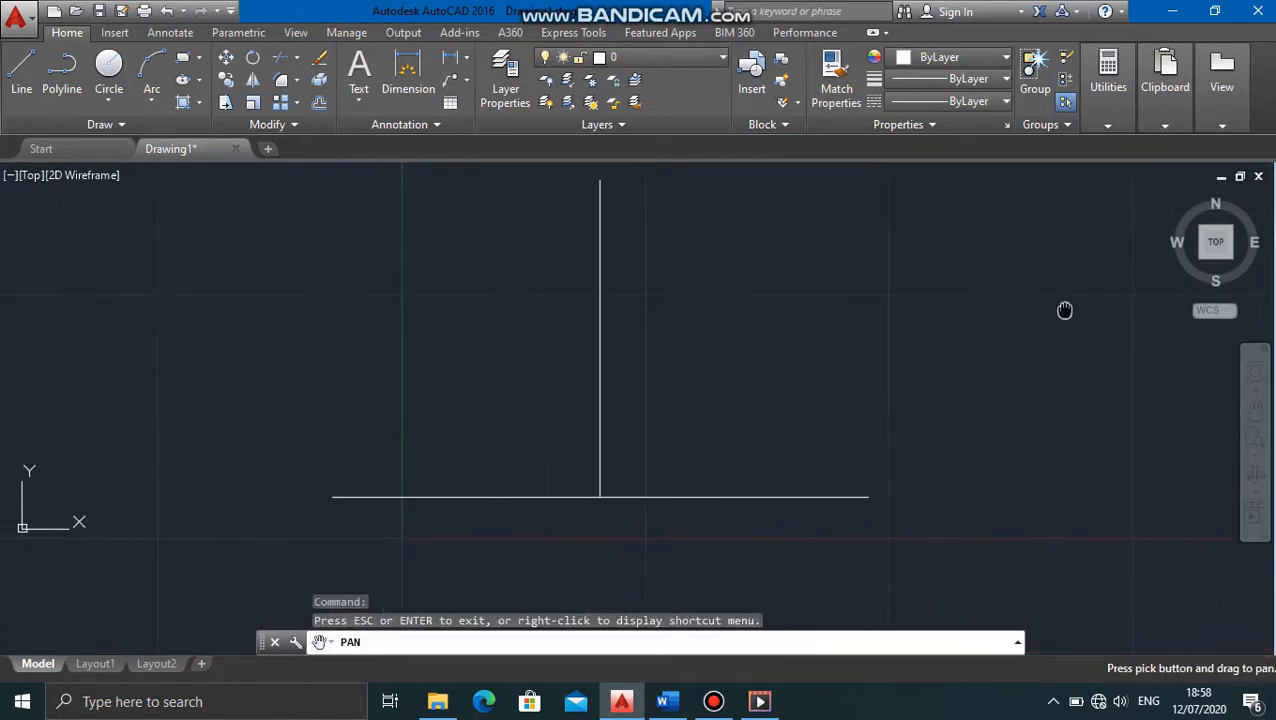
key("Escape")
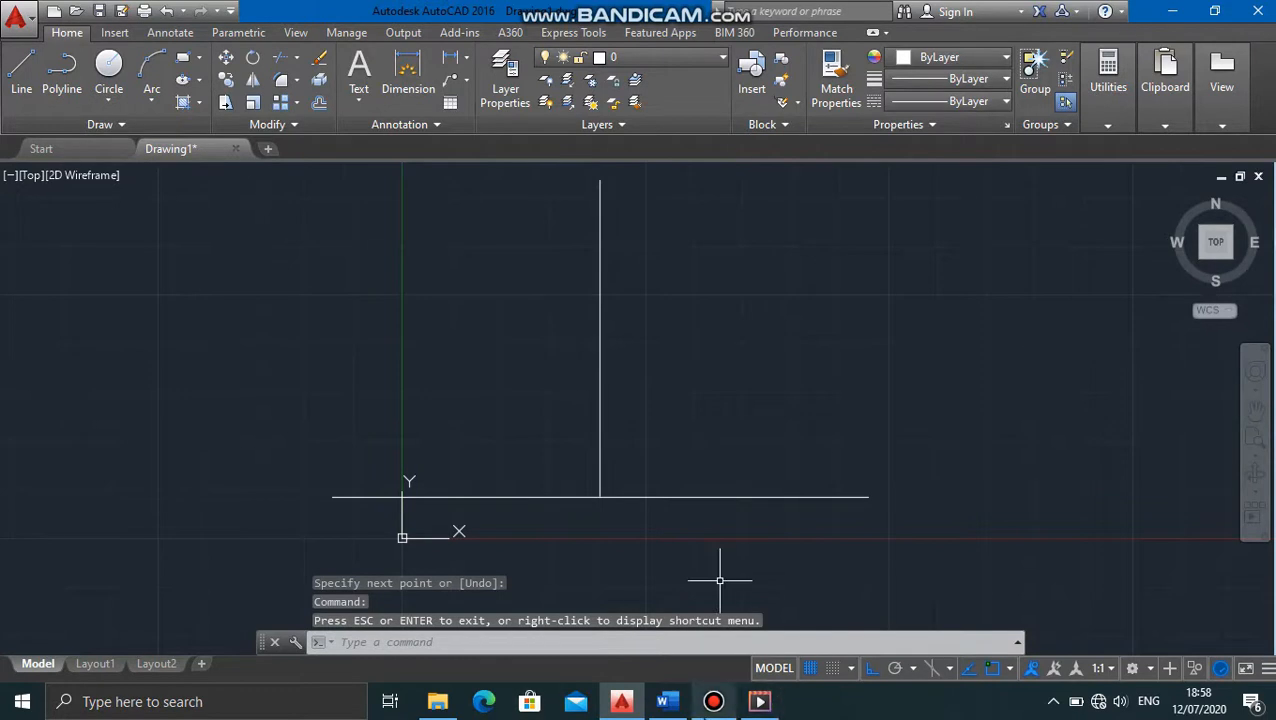
left_click(668, 704)
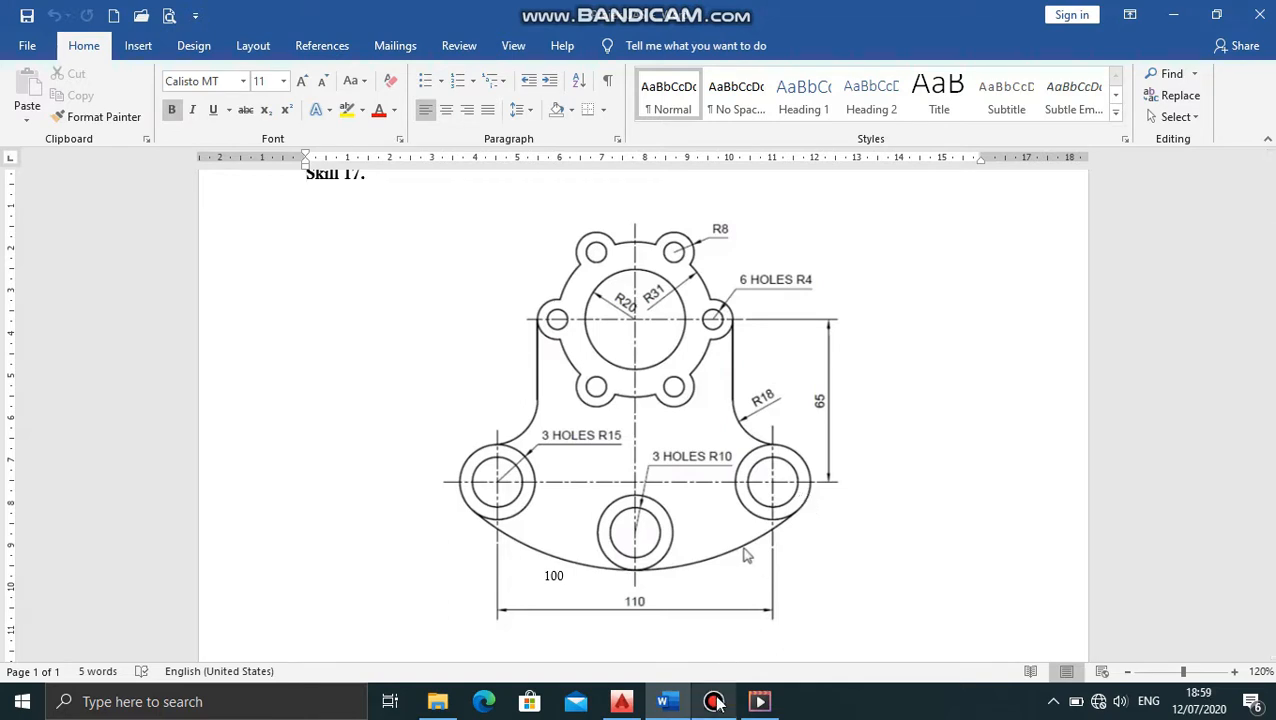
left_click(627, 702)
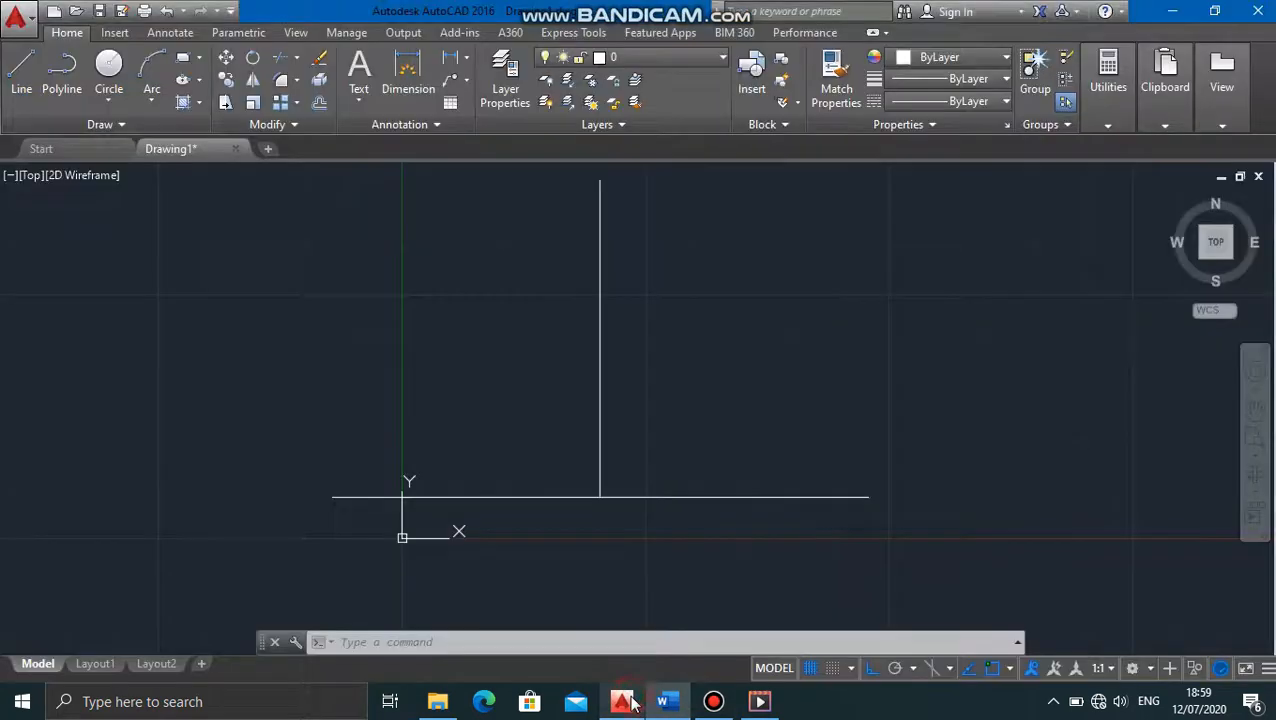
left_click(108, 98)
left_click(108, 101)
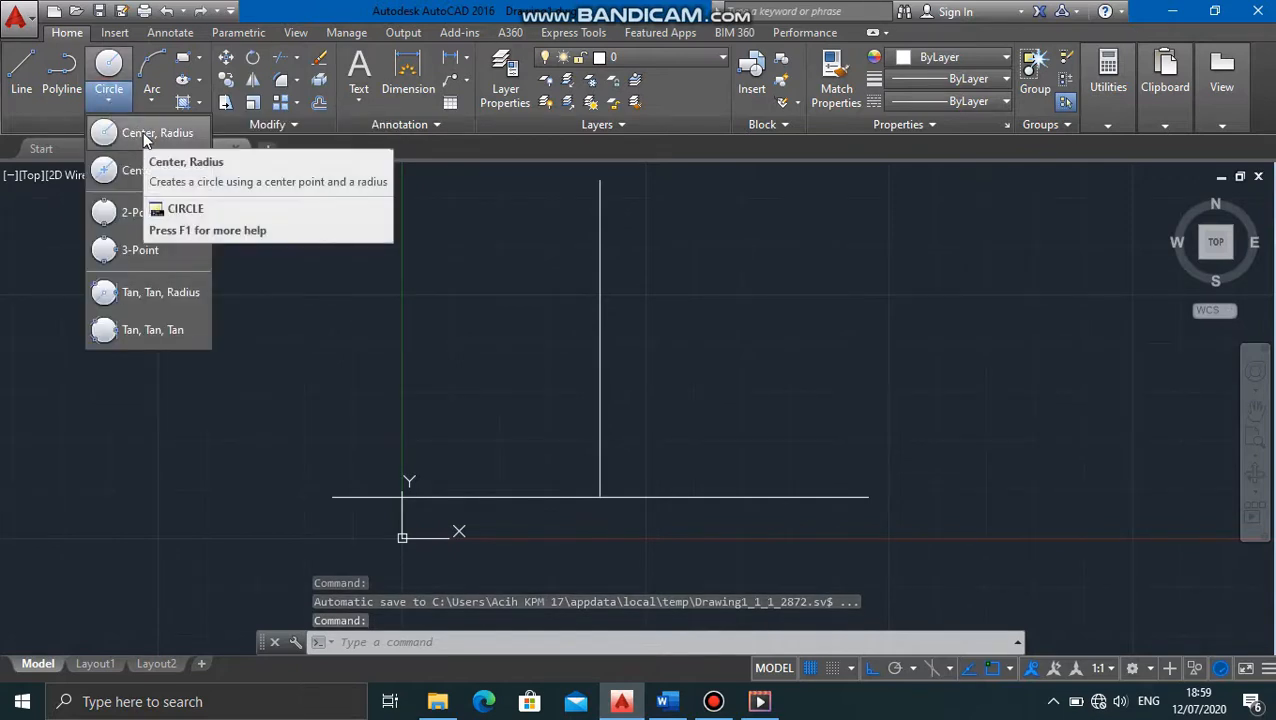
left_click(143, 132)
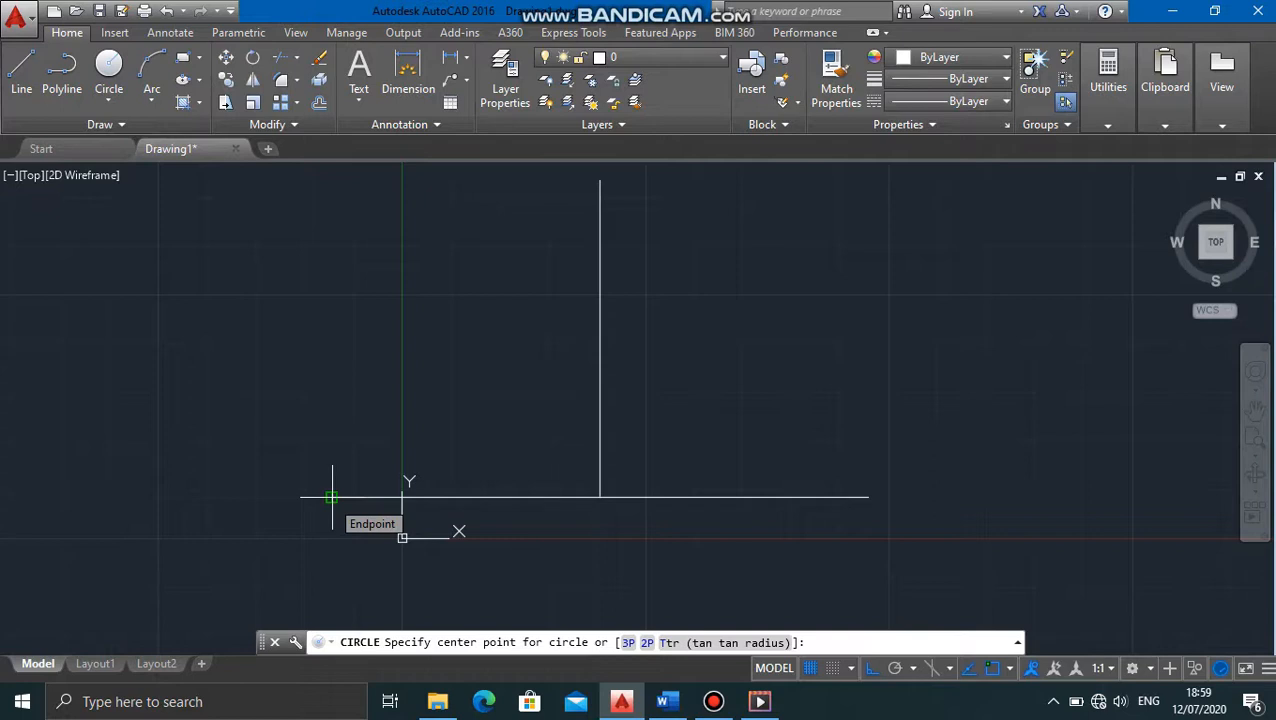
left_click(332, 496)
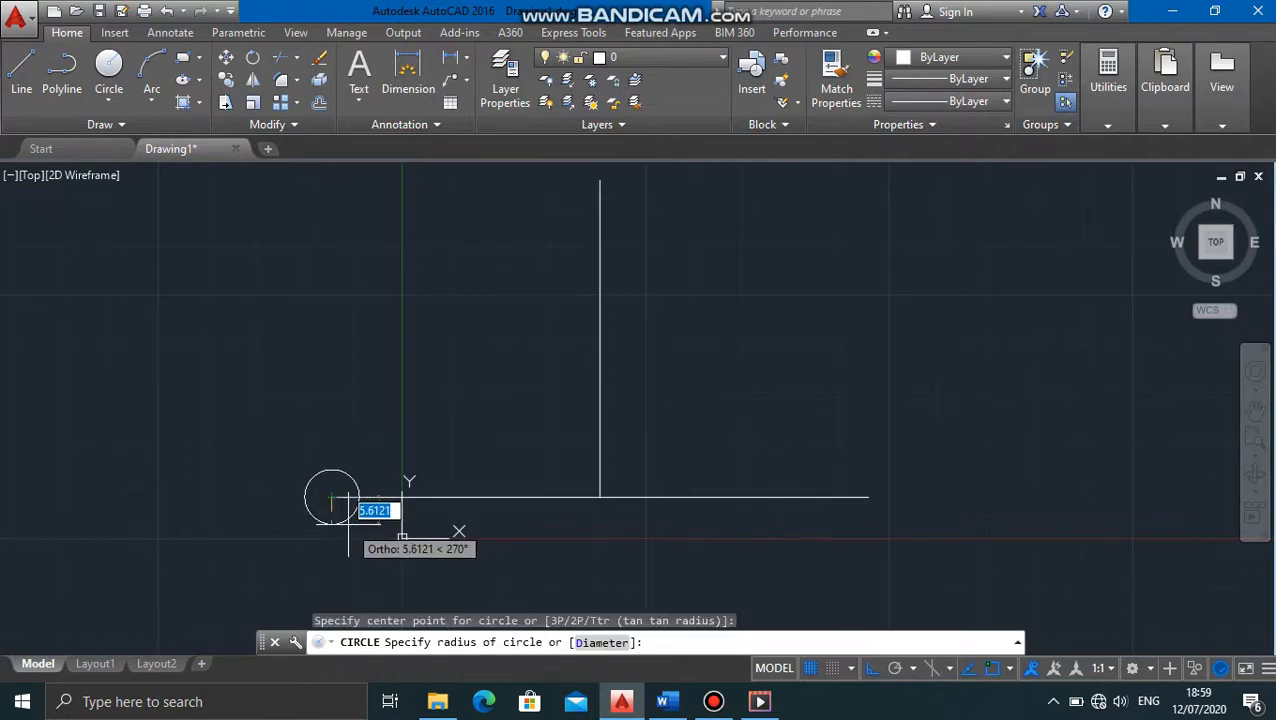
type("1")
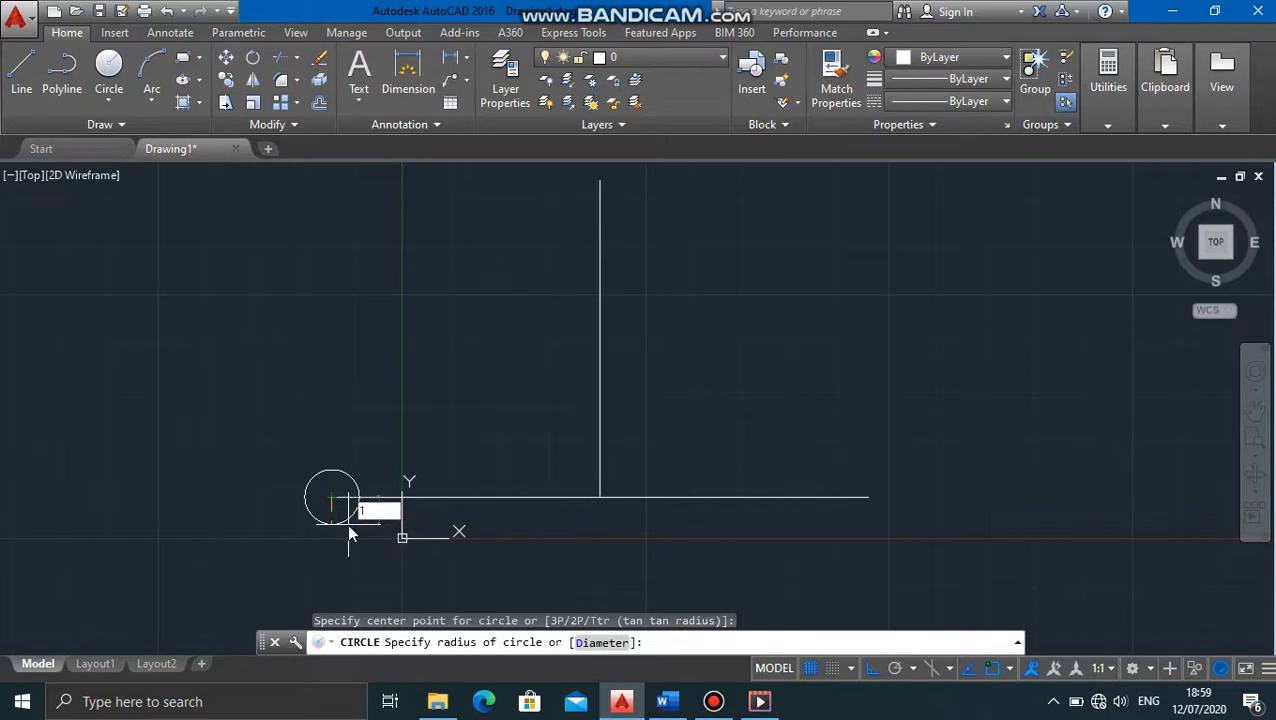
type("0")
key("Return")
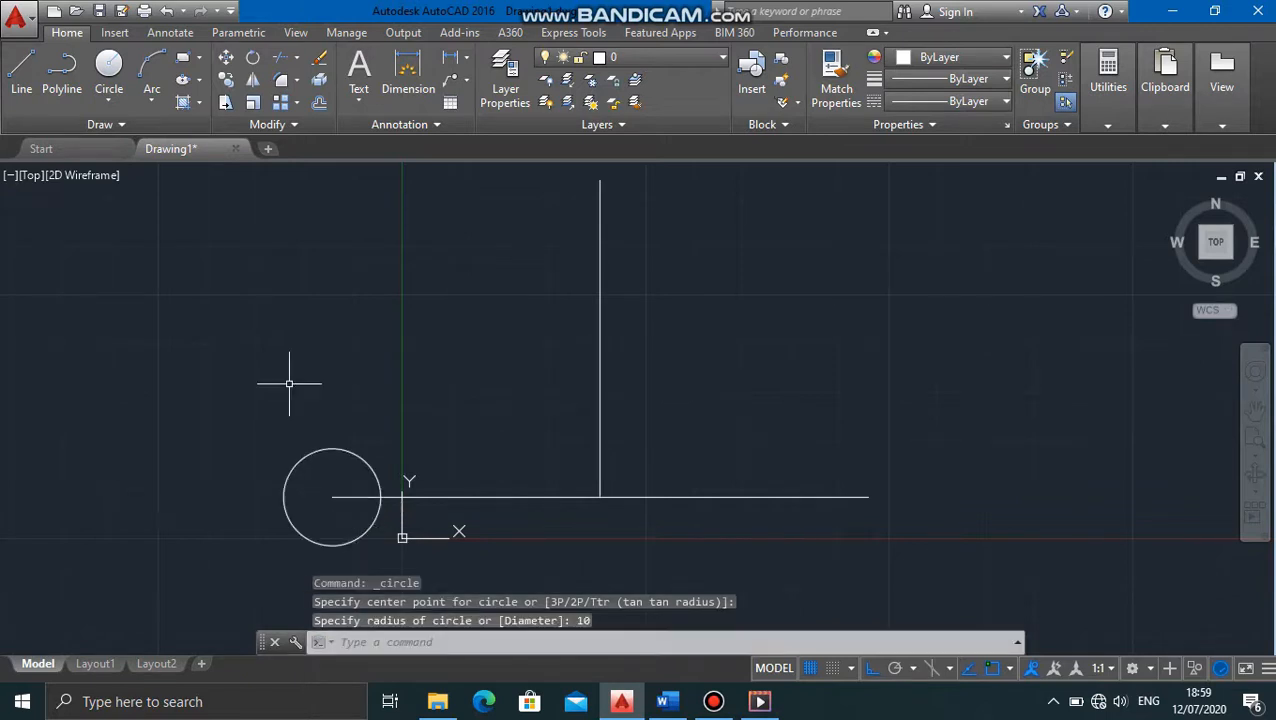
Step: Draw a concentric circle of radius 15 around the radius 10 circle at the left end of the baseline
left_click(110, 100)
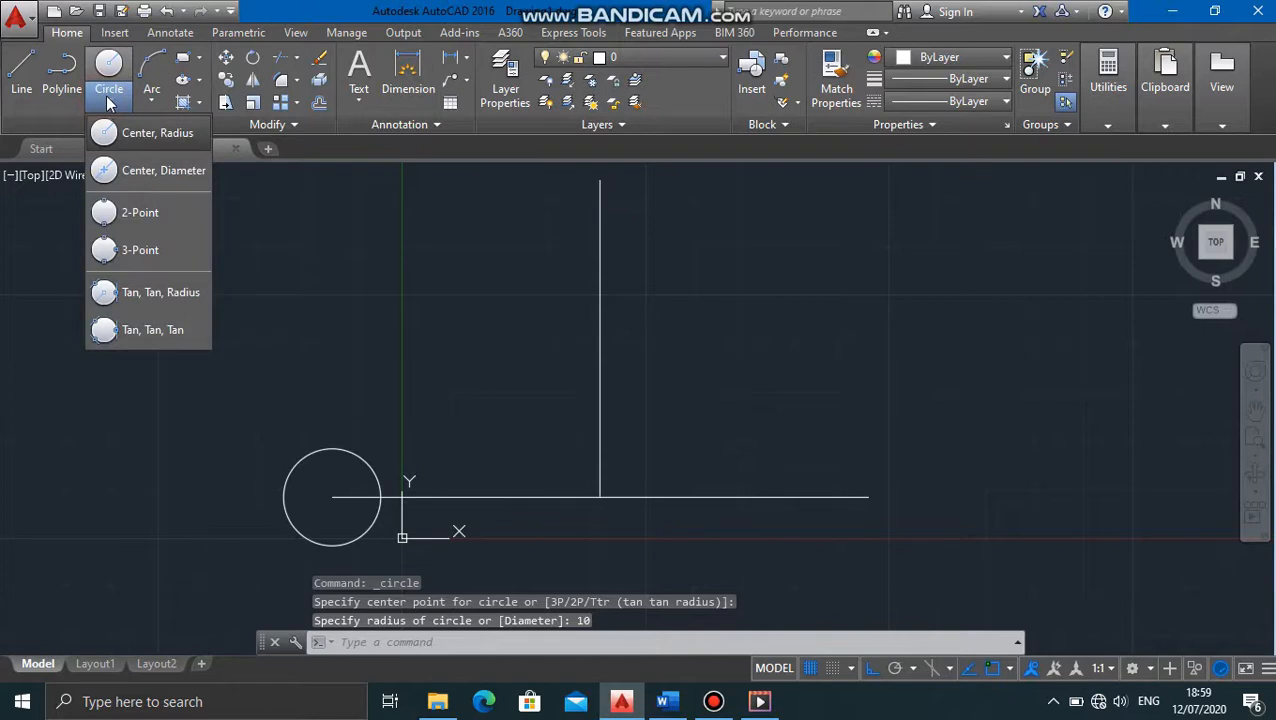
left_click(108, 132)
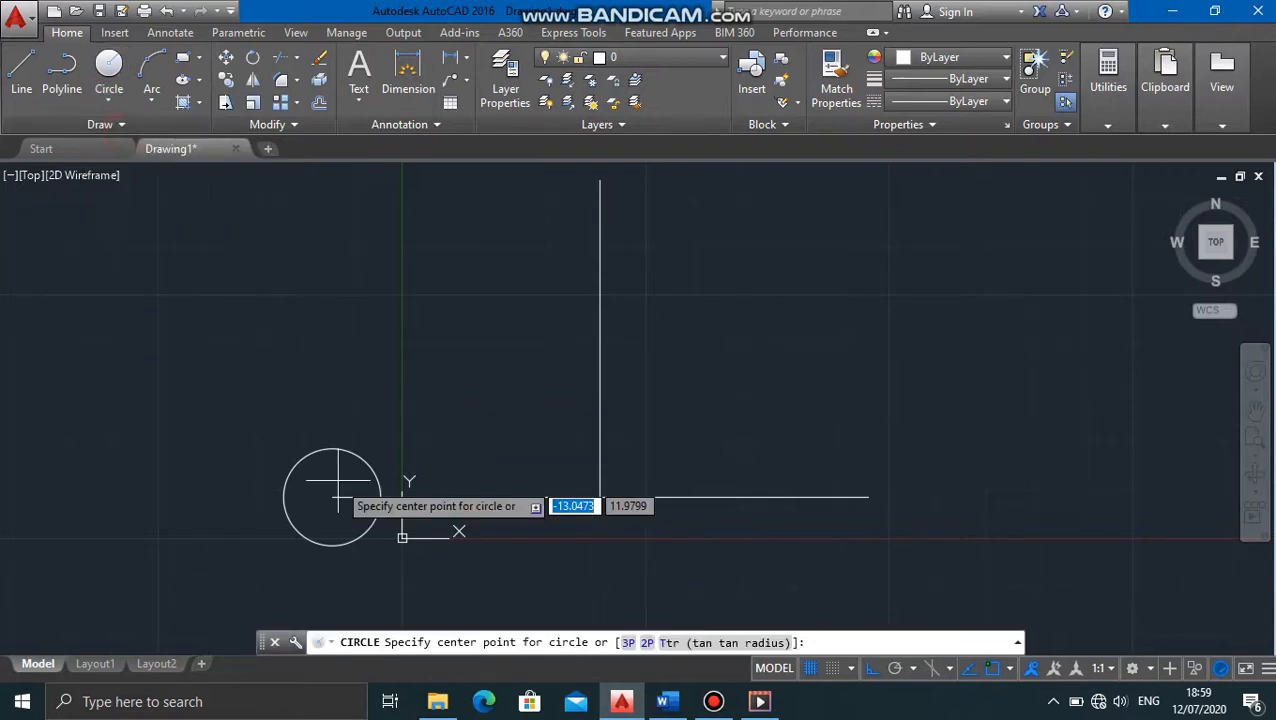
left_click(332, 497)
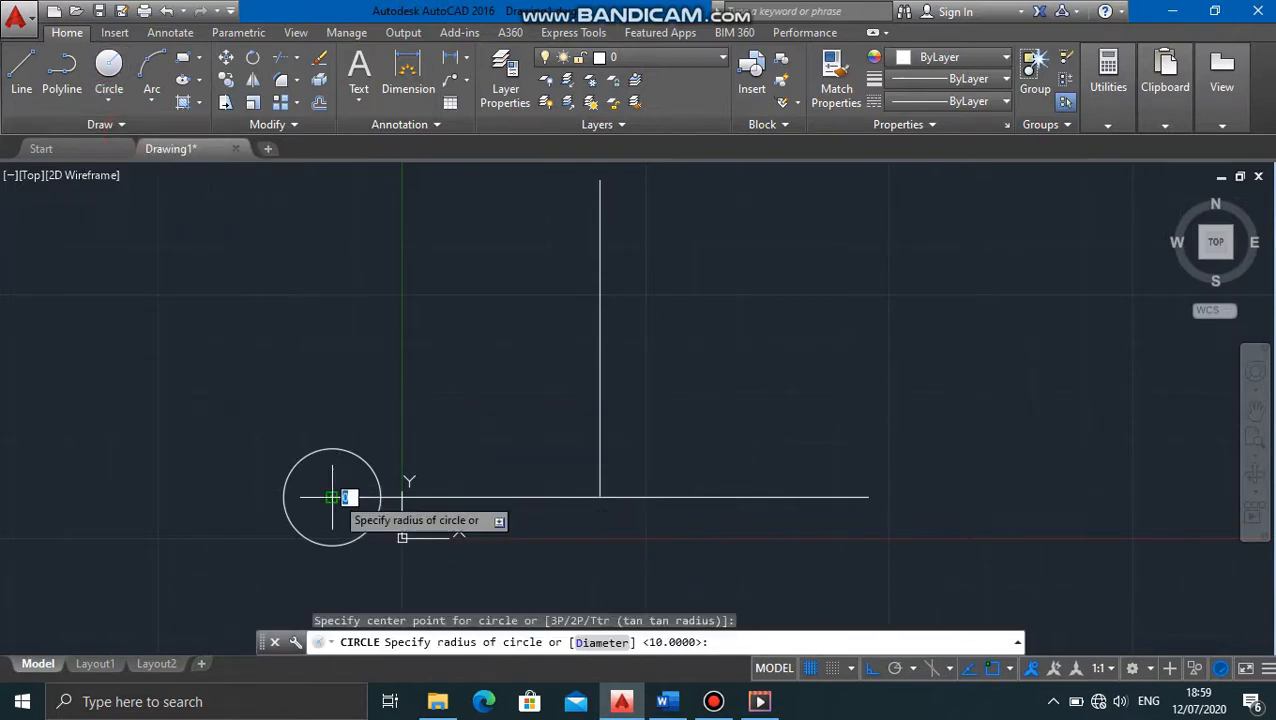
type("15")
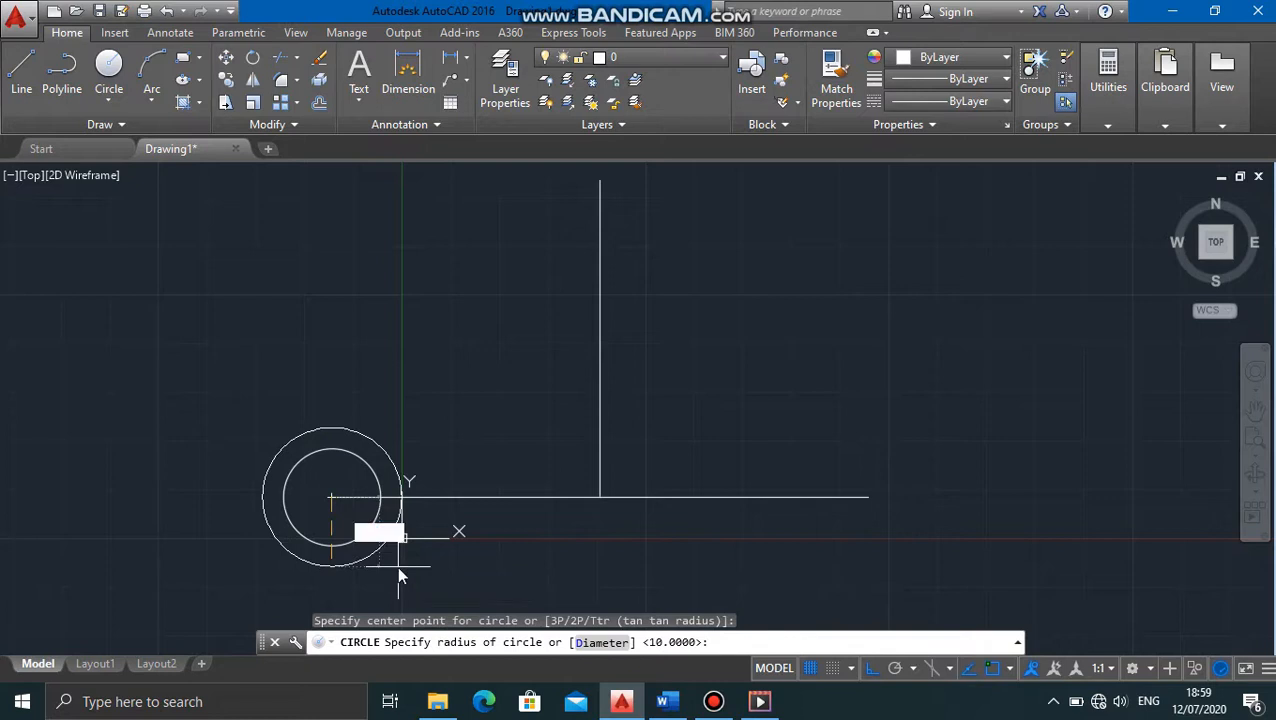
key("Return")
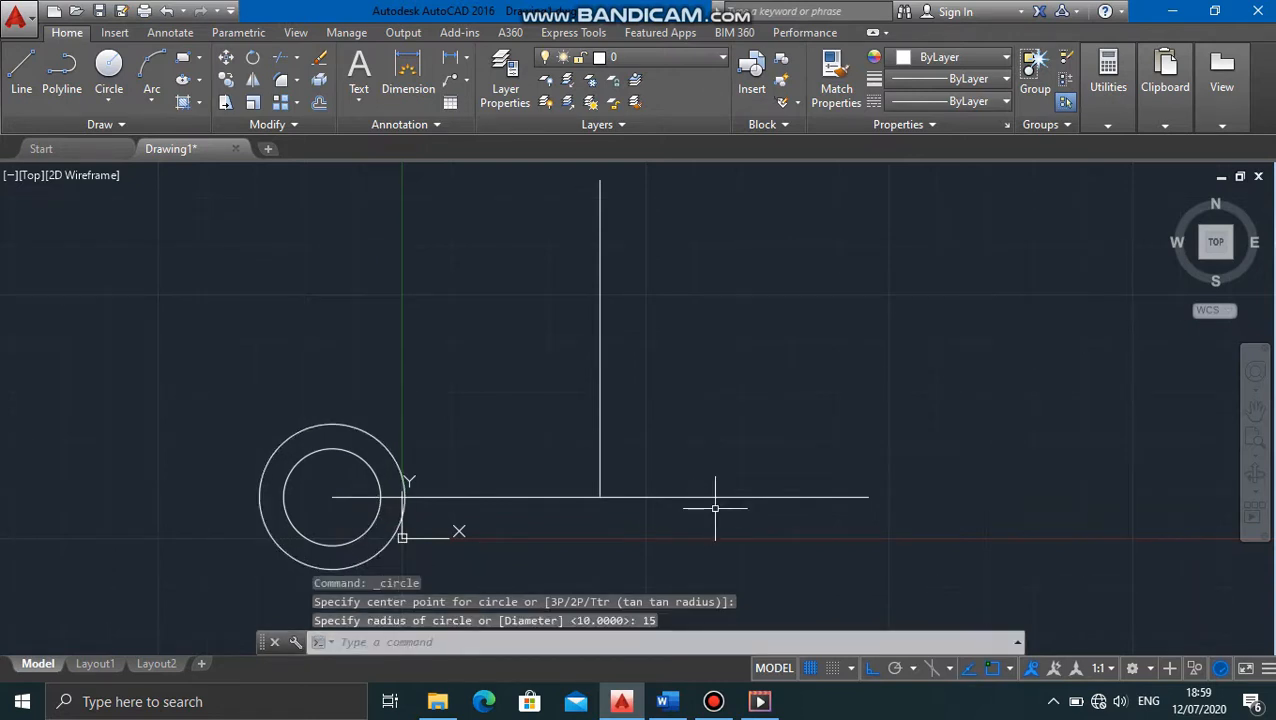
Step: Draw a circle of radius 10 centred on the right endpoint of the horizontal line
left_click(122, 102)
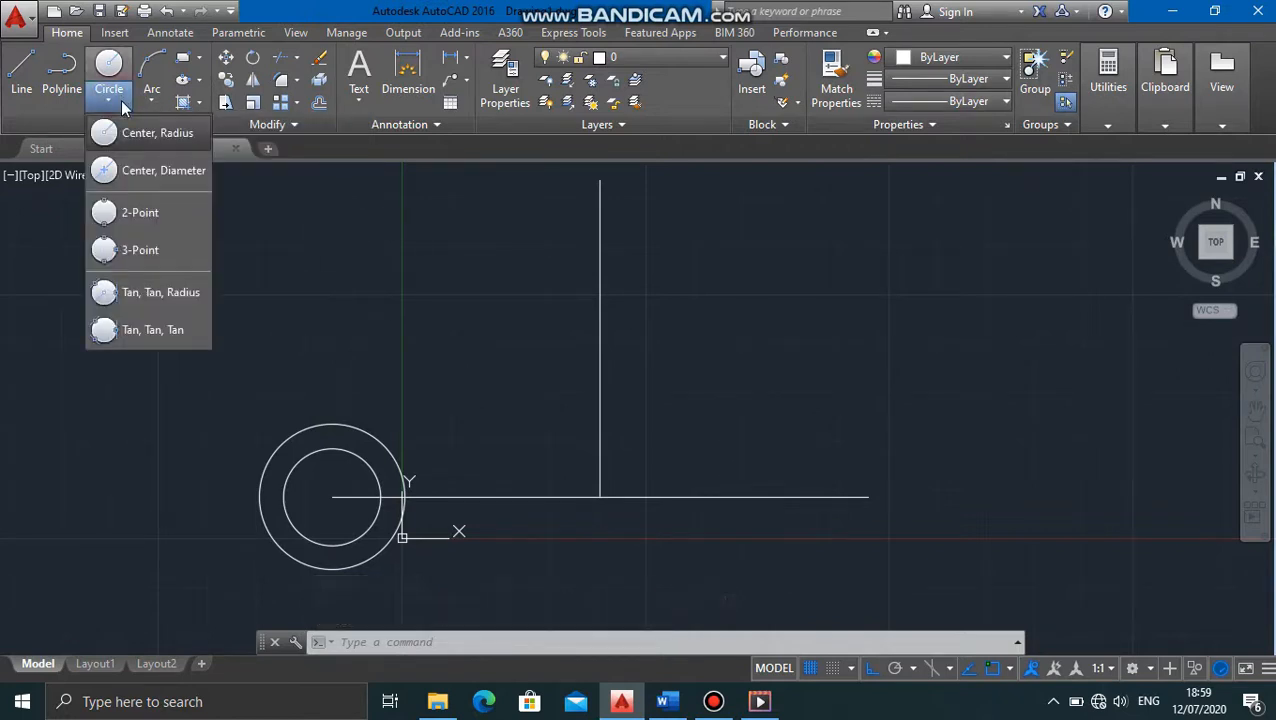
left_click(127, 134)
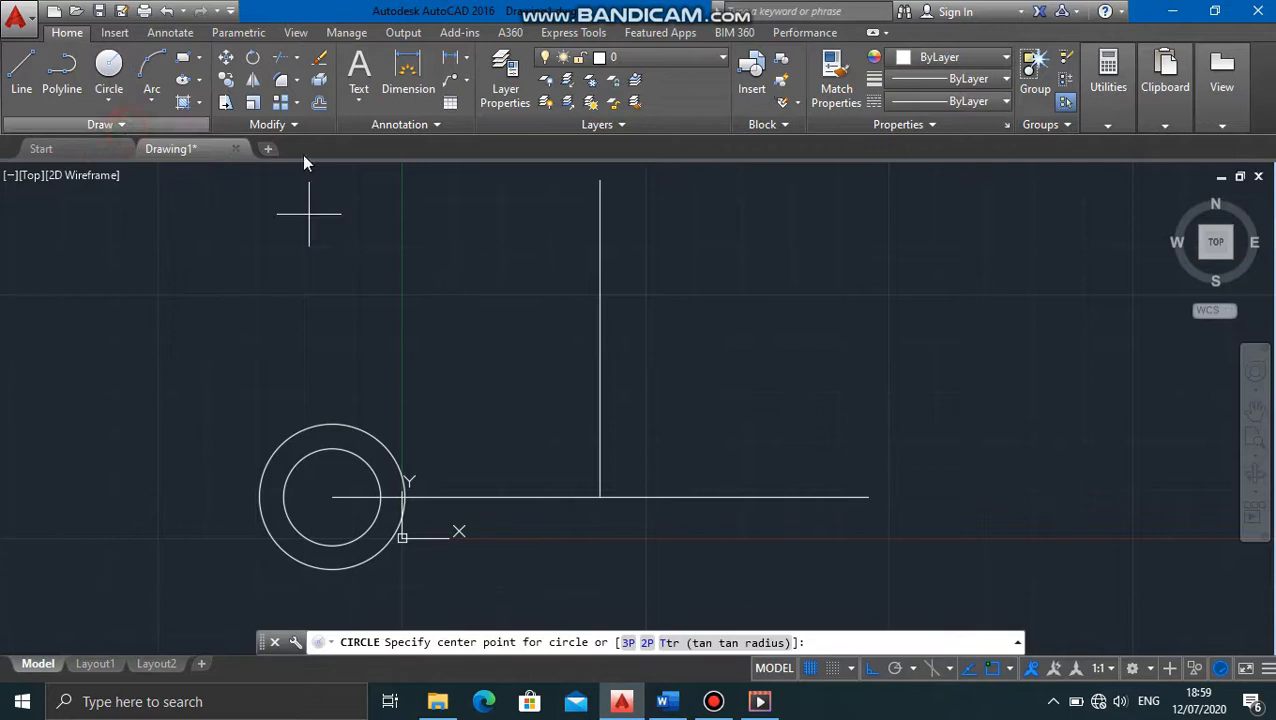
left_click(867, 497)
type("1")
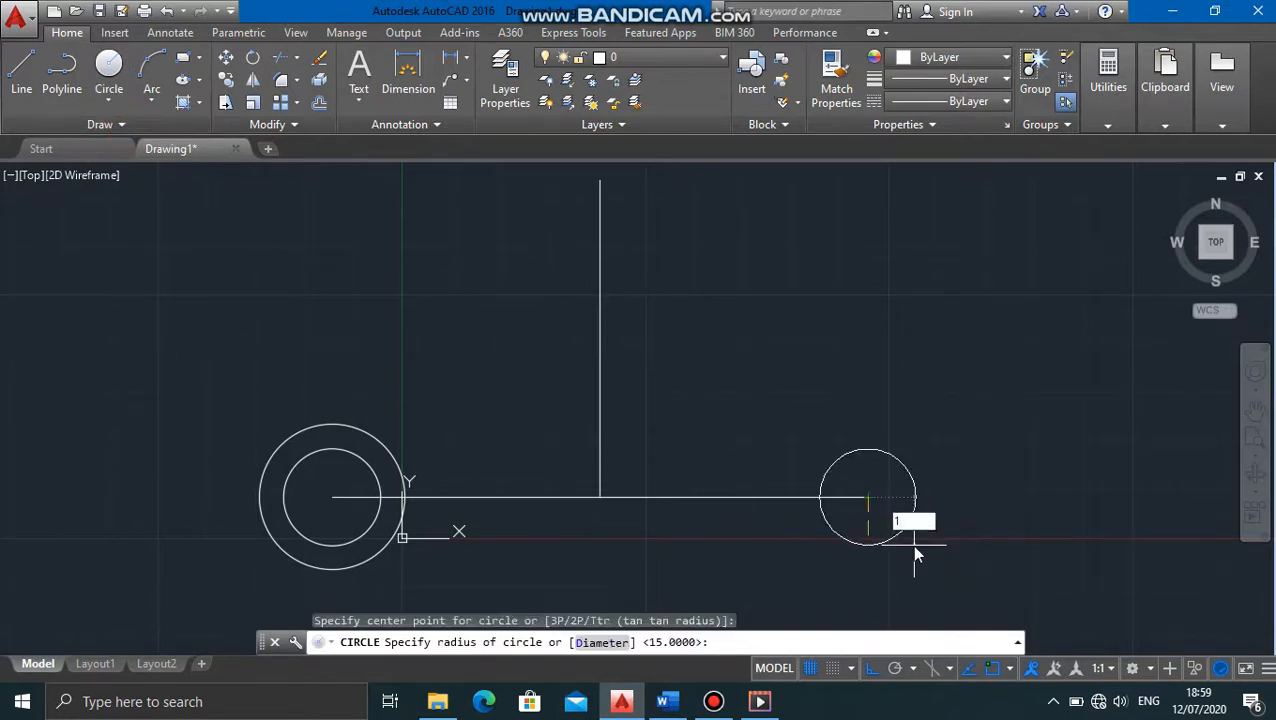
key("Return")
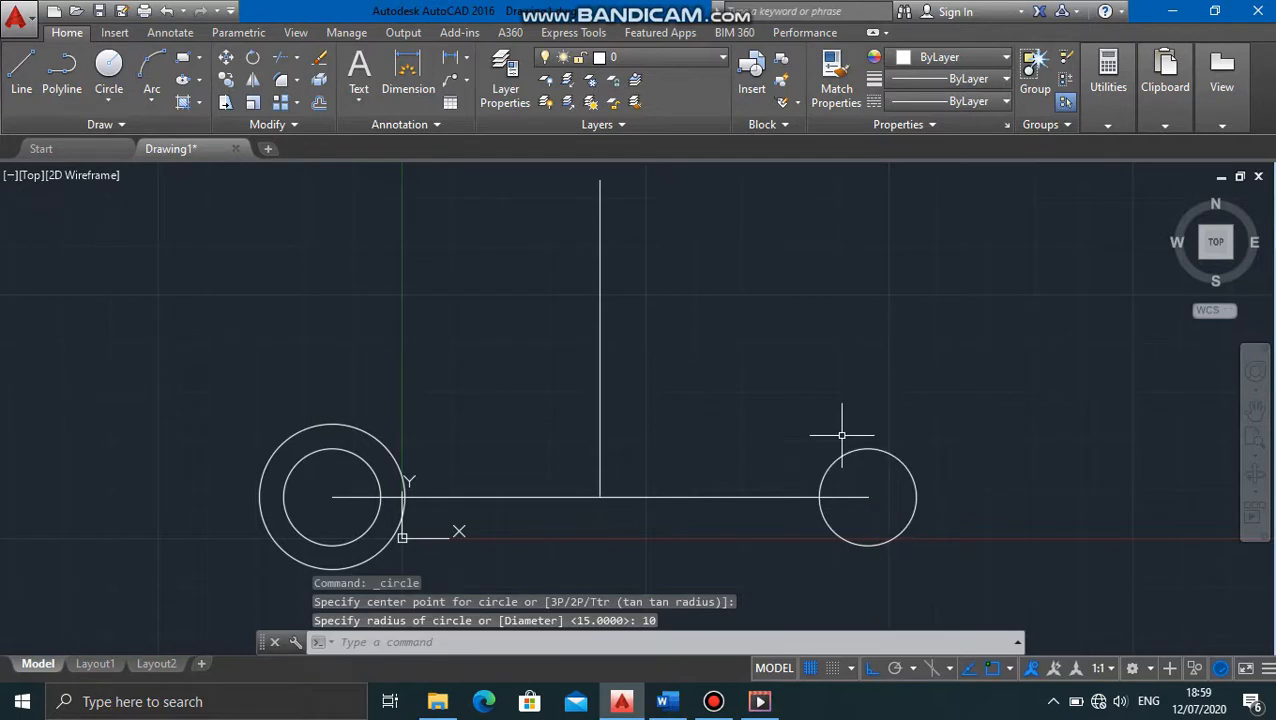
Step: Draw a concentric circle of radius 15 around the radius 10 circle at the baseline's right end
left_click(108, 99)
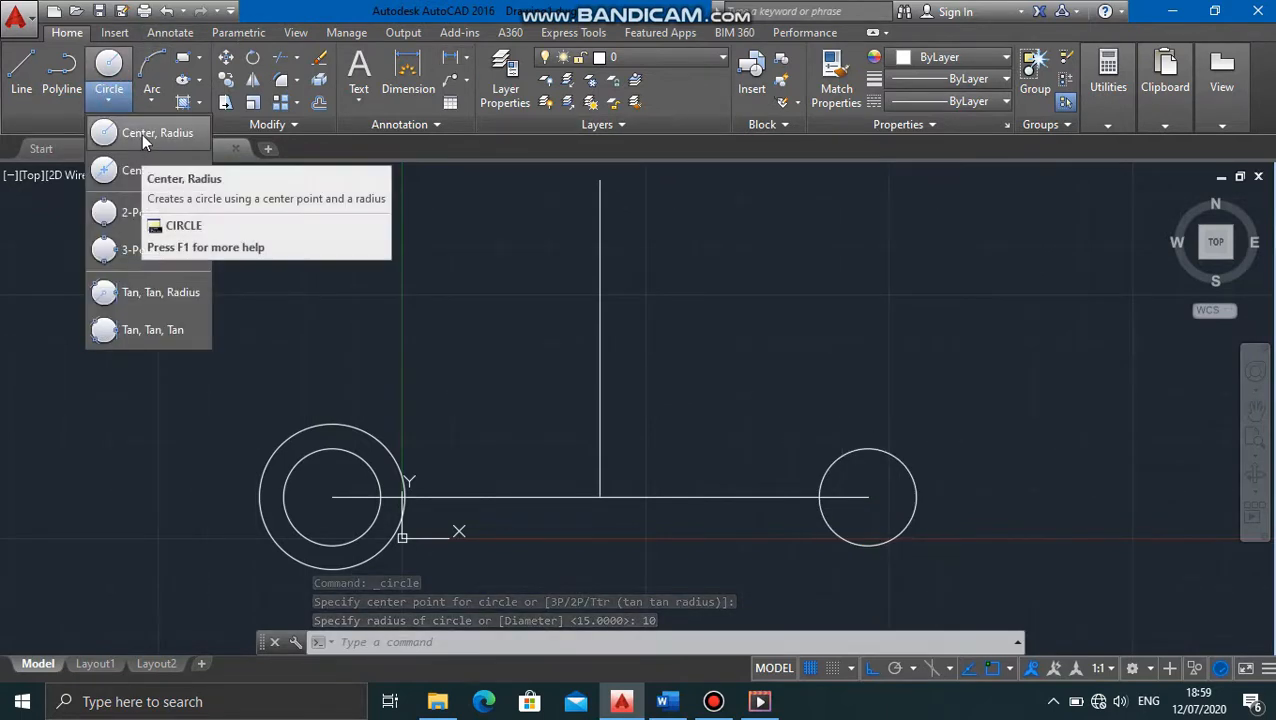
left_click(142, 134)
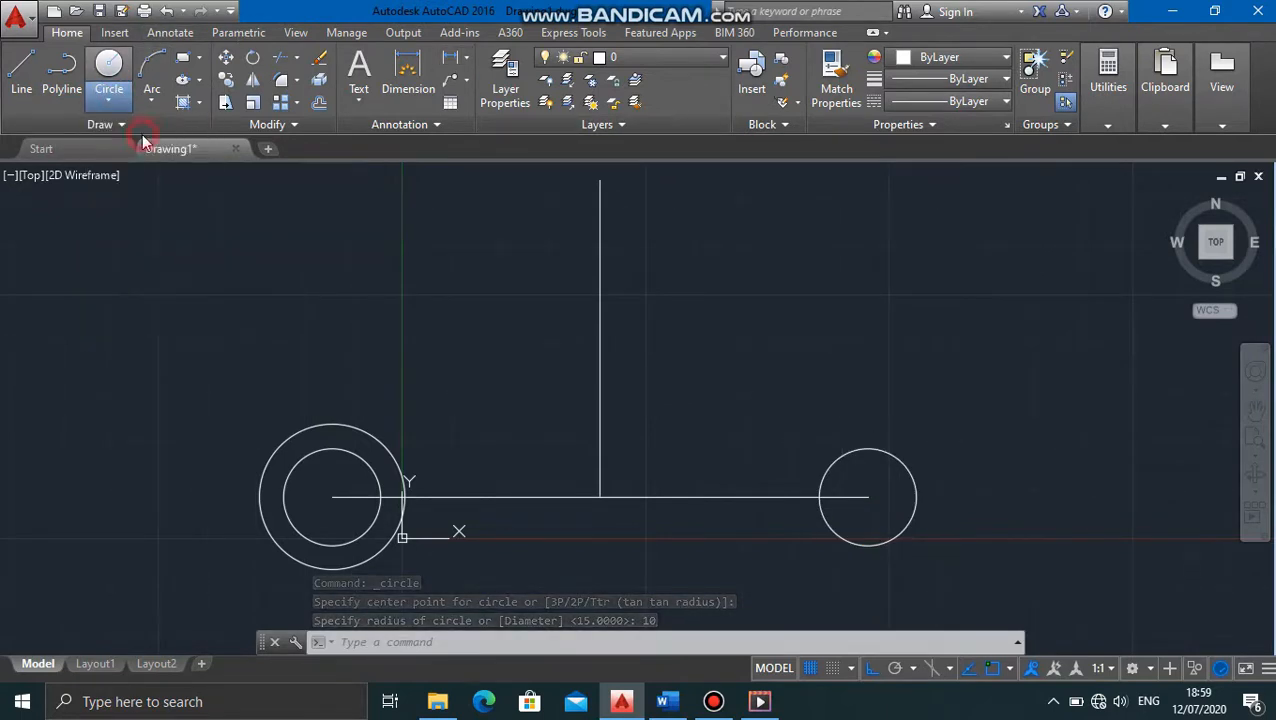
left_click(868, 497)
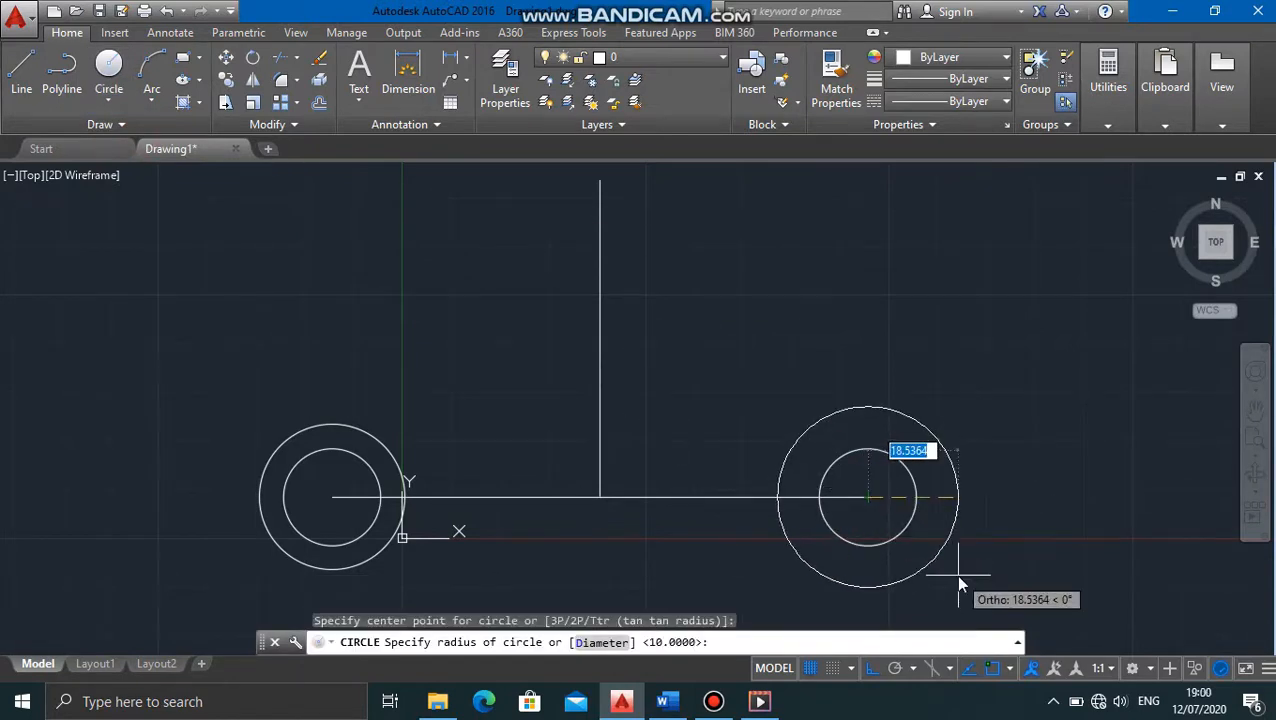
type("15")
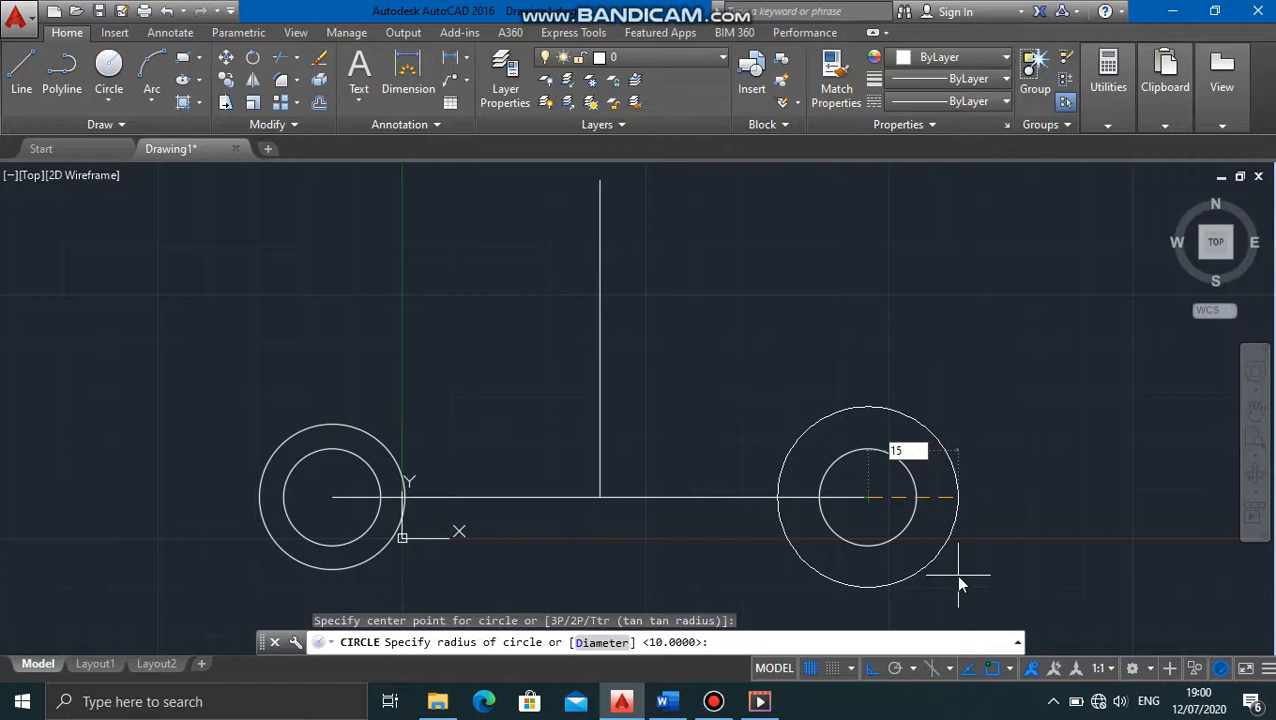
key("Return")
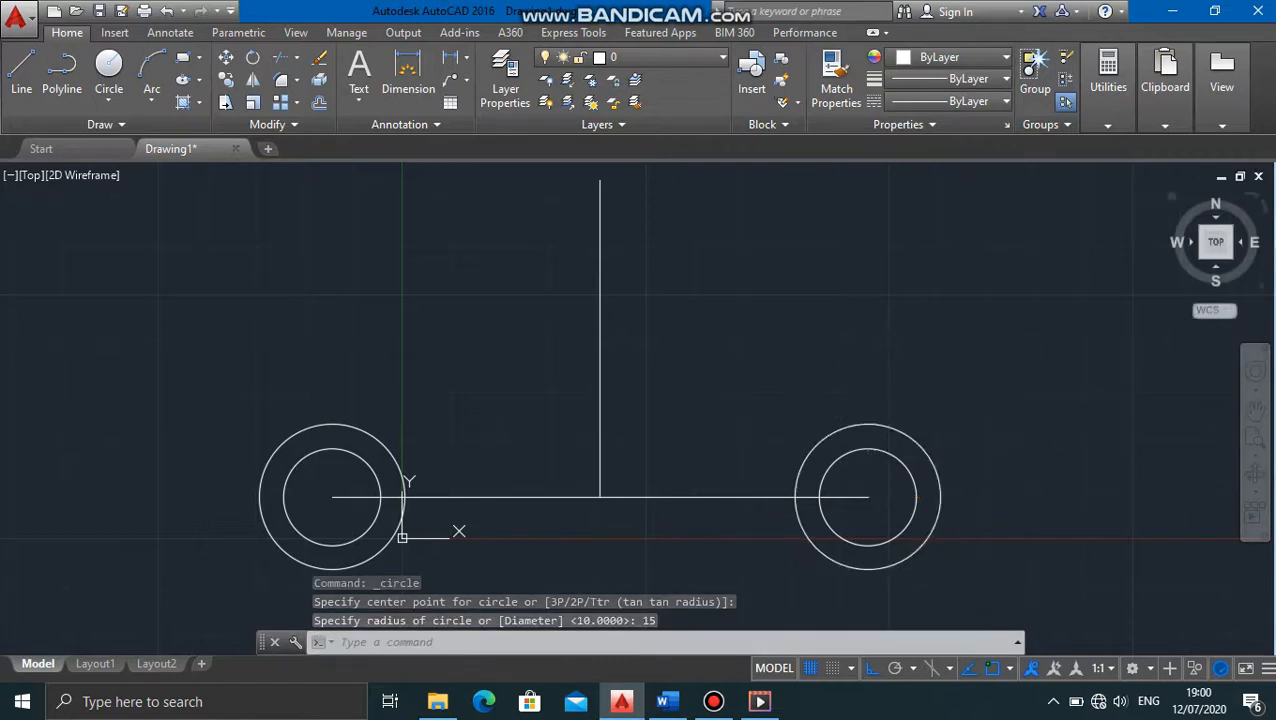
Step: Check the bottom arc's radius on the Skill 17 drawing in Word and return to AutoCAD
left_click(1255, 410)
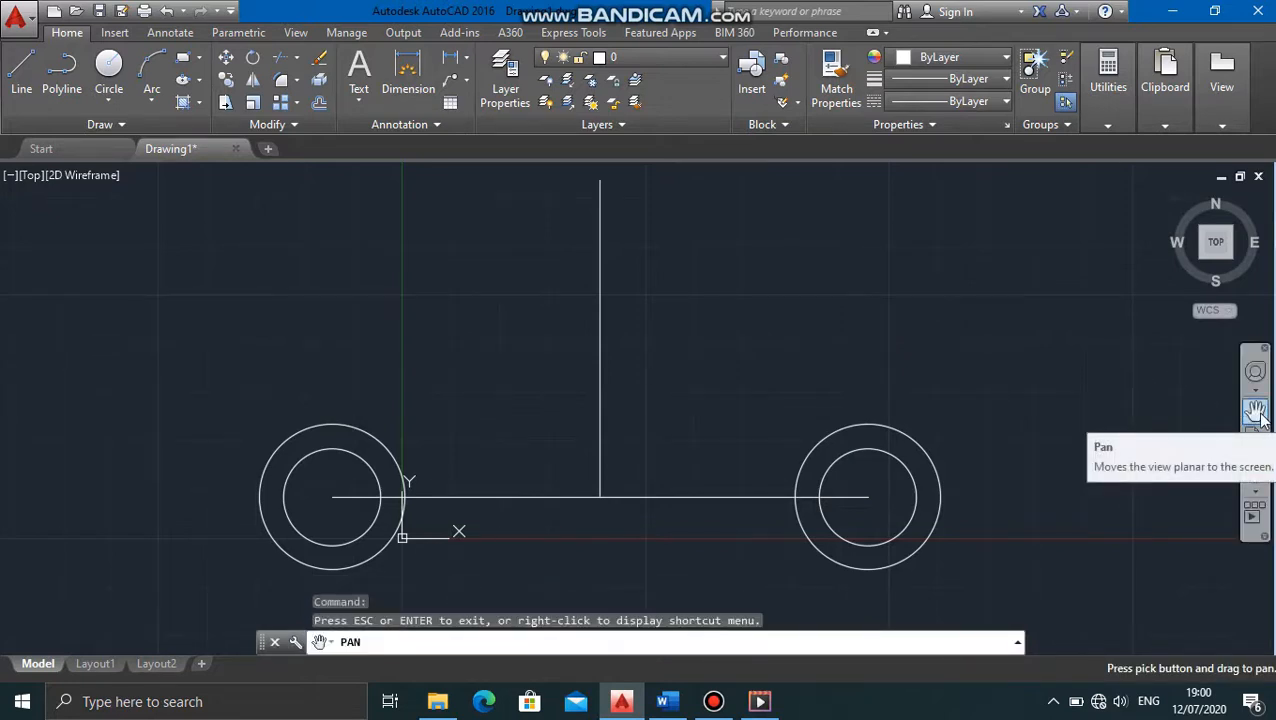
mouse_move(889, 313)
left_mouse_down()
mouse_move(894, 370)
mouse_move(911, 271)
mouse_move(911, 319)
mouse_move(927, 323)
left_mouse_up()
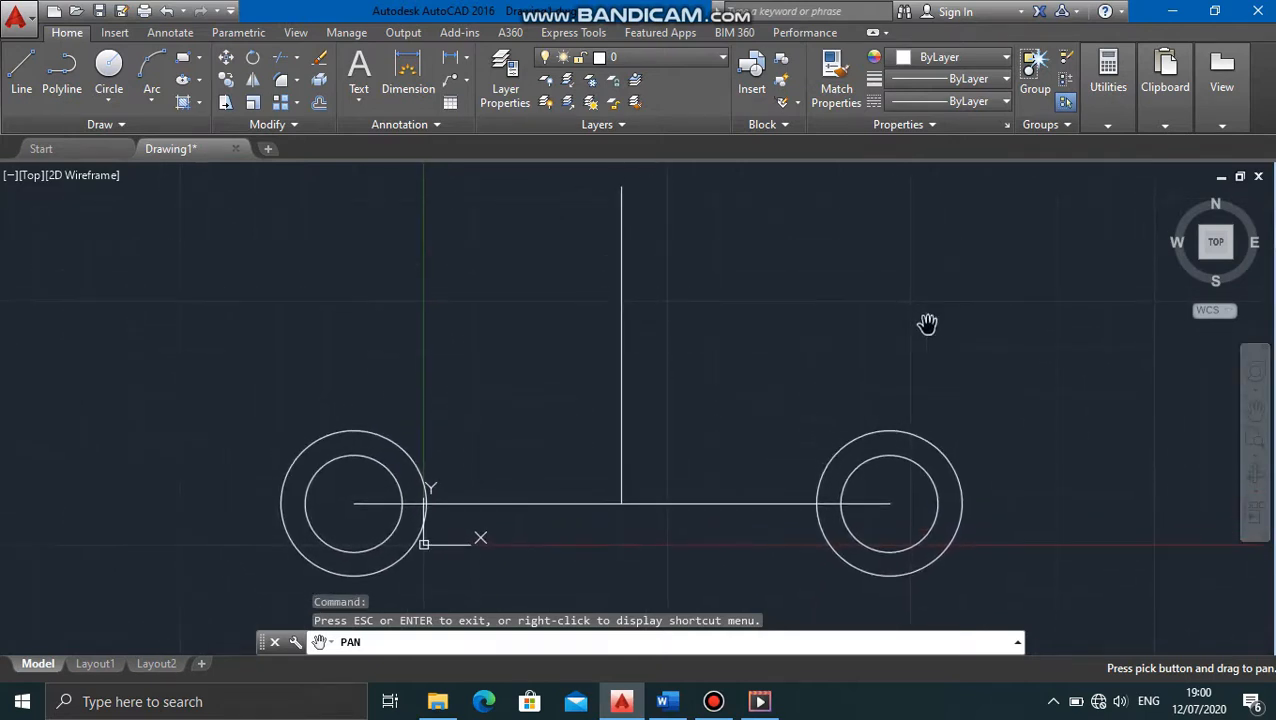
left_click(1256, 418)
key("Escape")
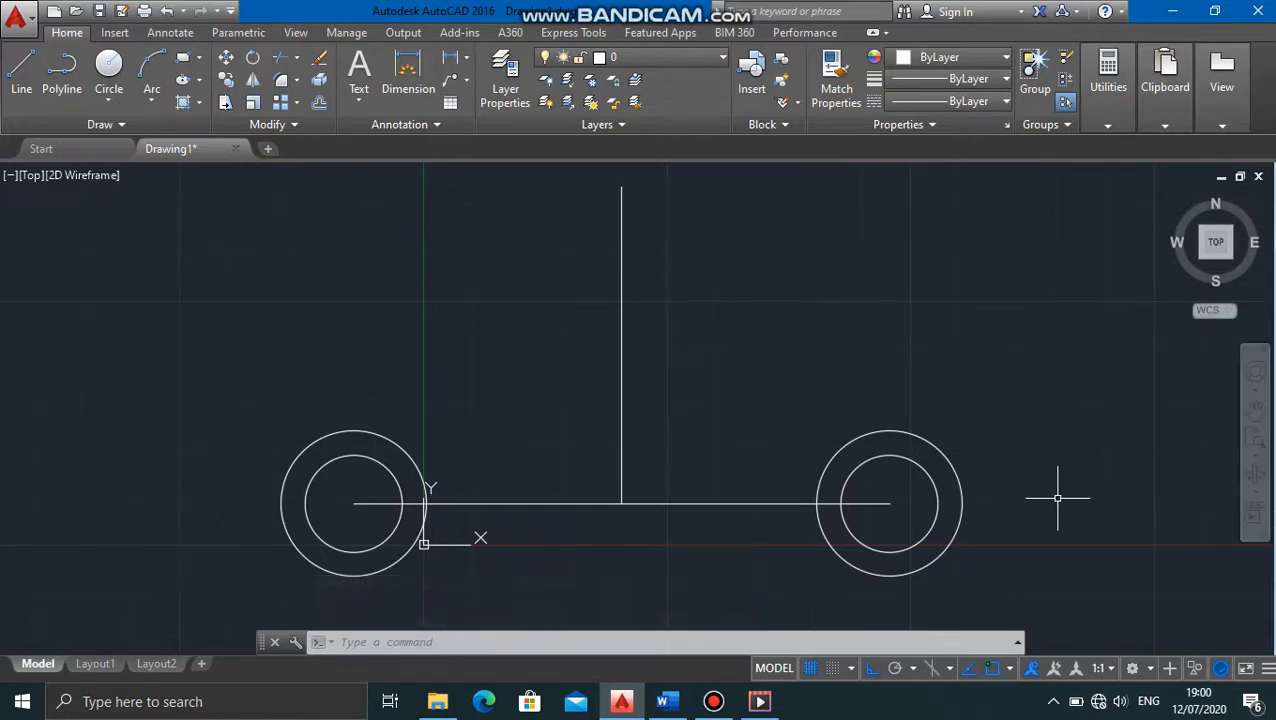
mouse_move(686, 706)
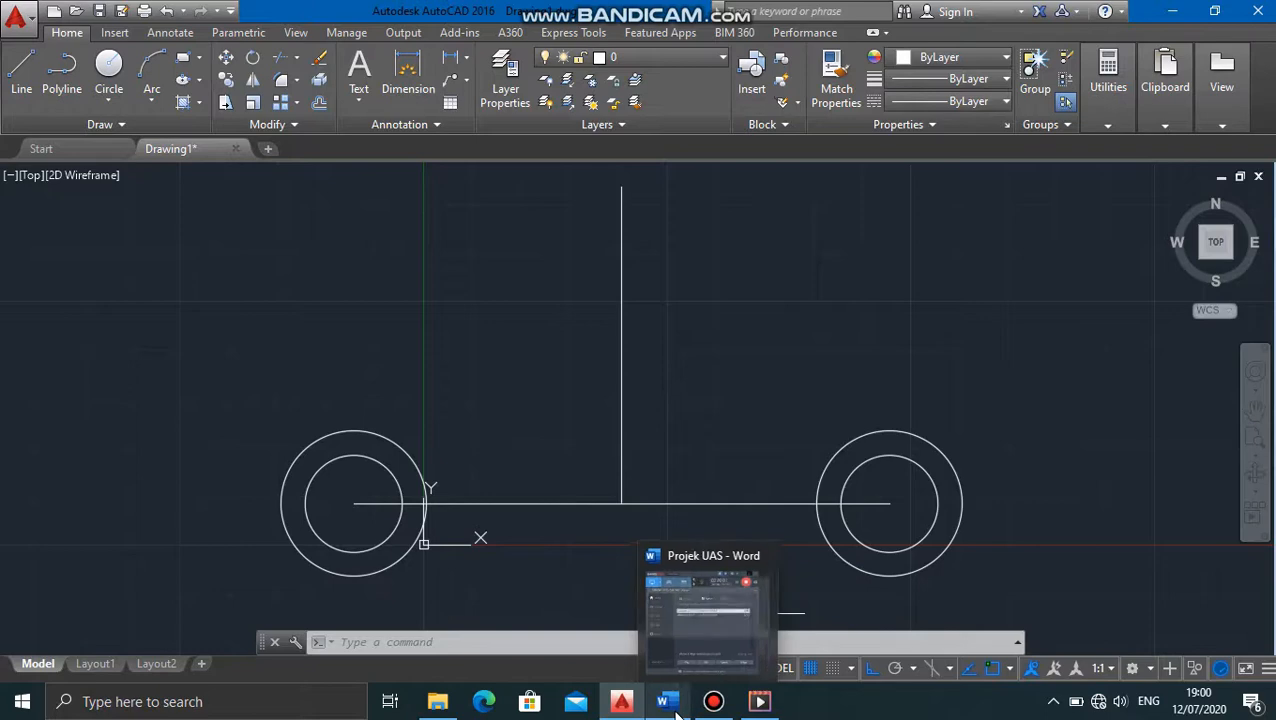
left_click(674, 706)
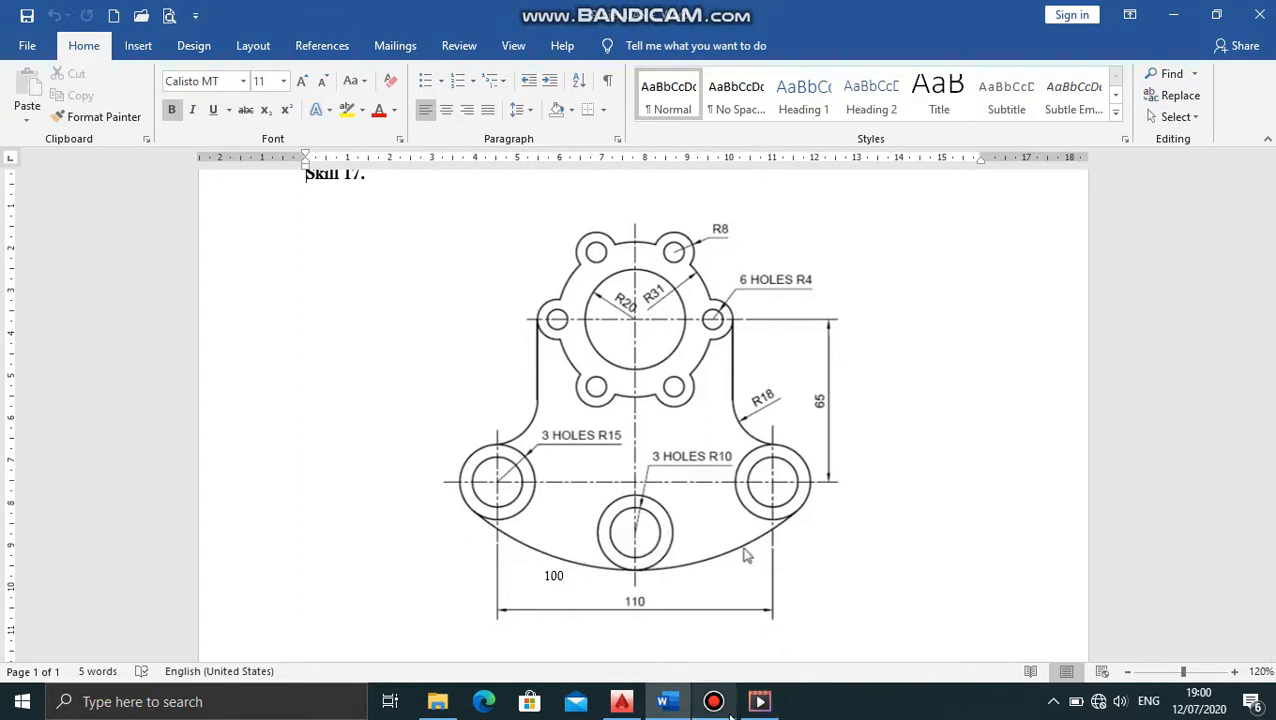
left_click(622, 703)
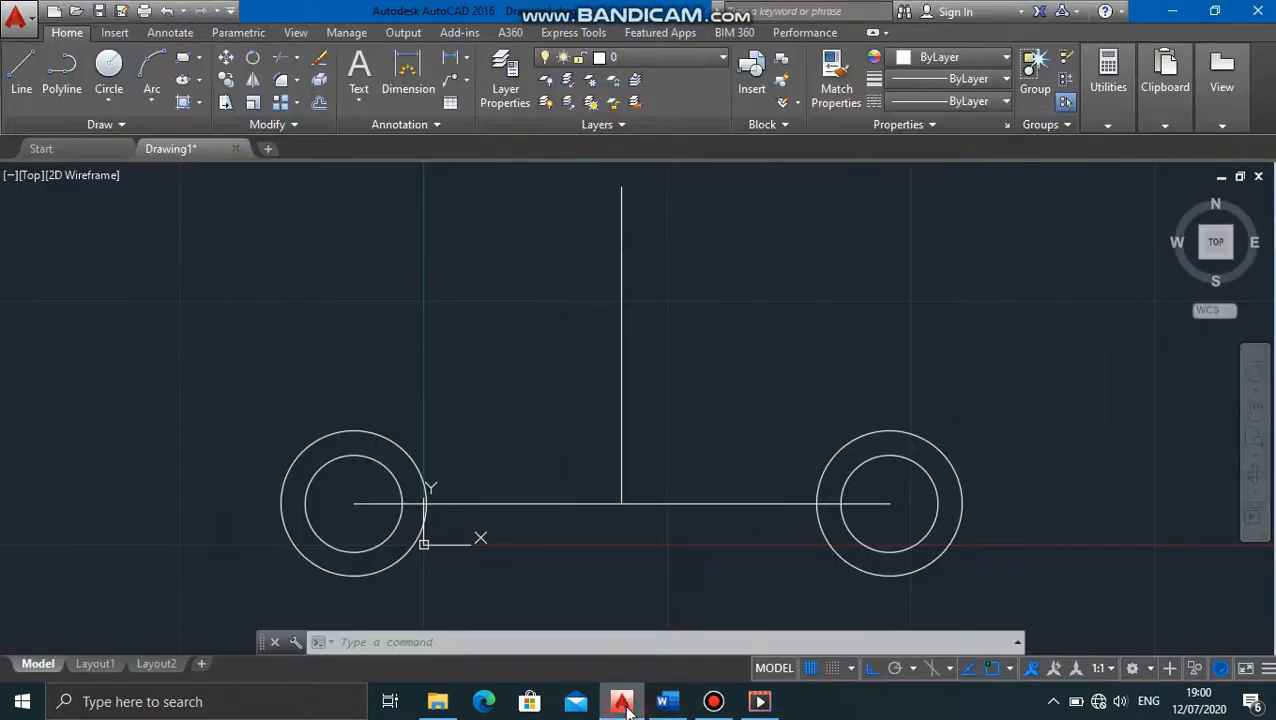
Step: Draw a Tan, Tan, Radius circle of radius 100 tangent to the outer sides of both radius 15 circles
left_click(113, 97)
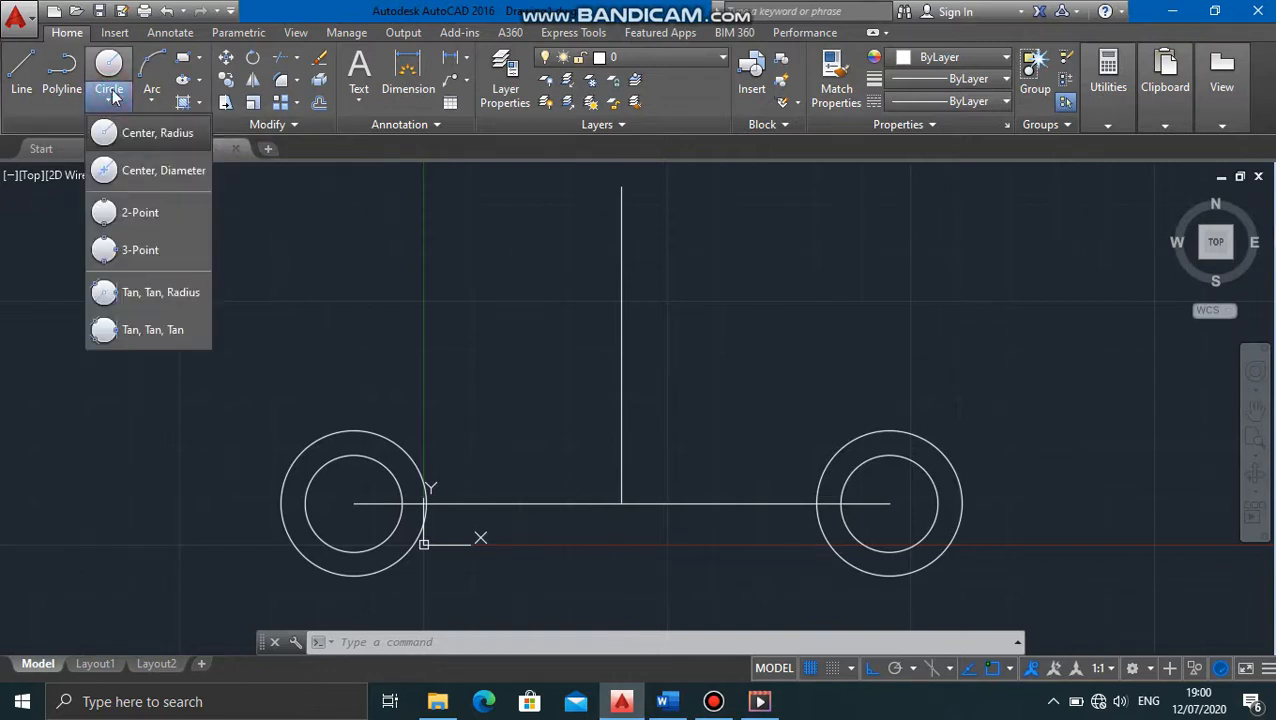
left_click(112, 295)
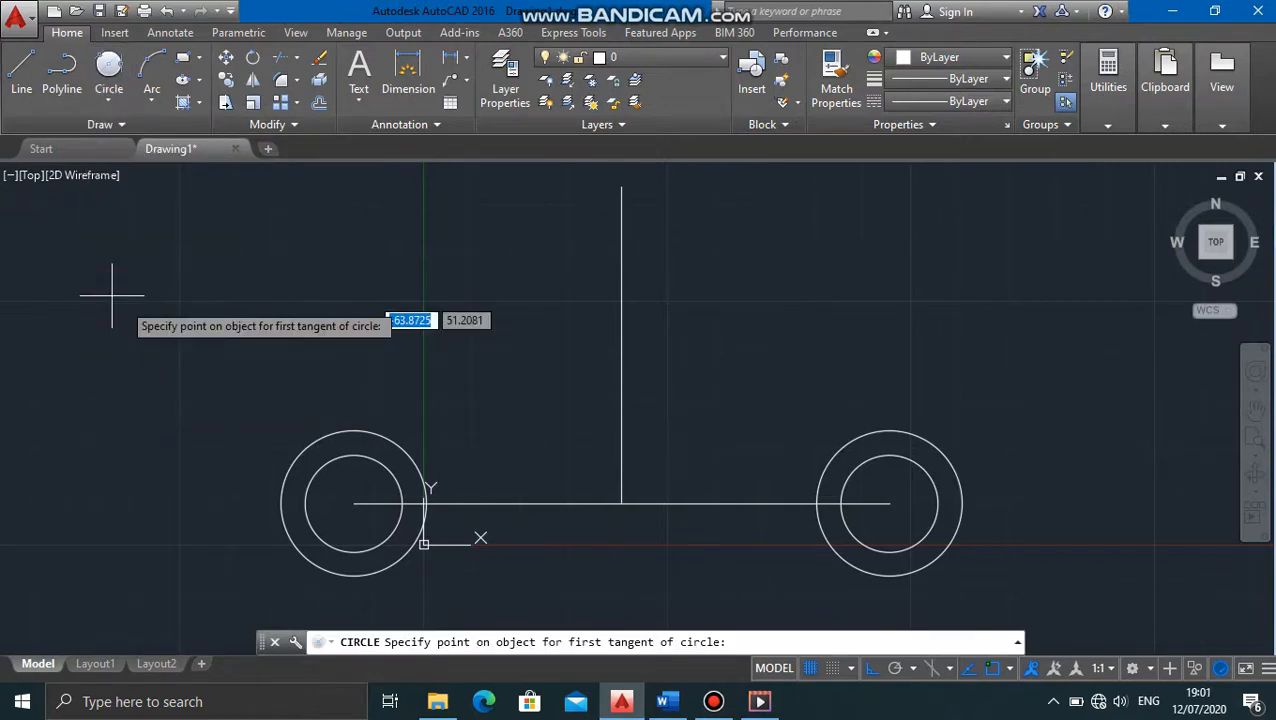
left_click(283, 517)
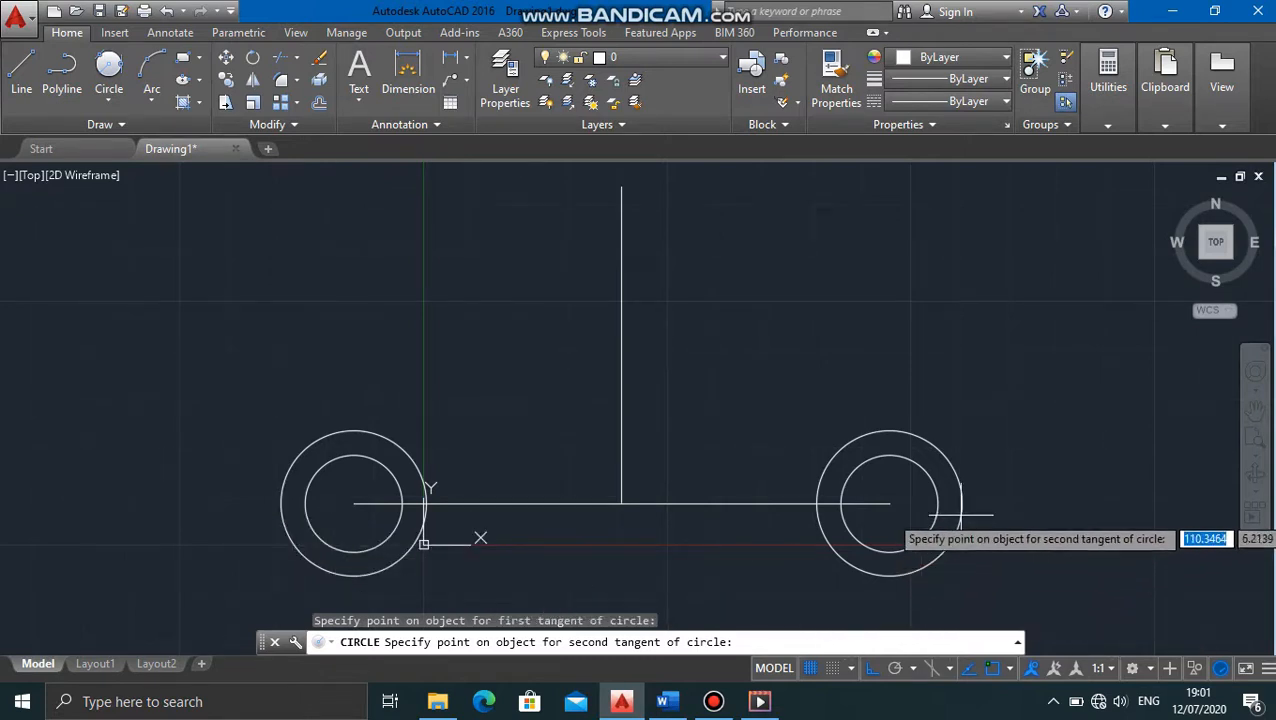
left_click(964, 501)
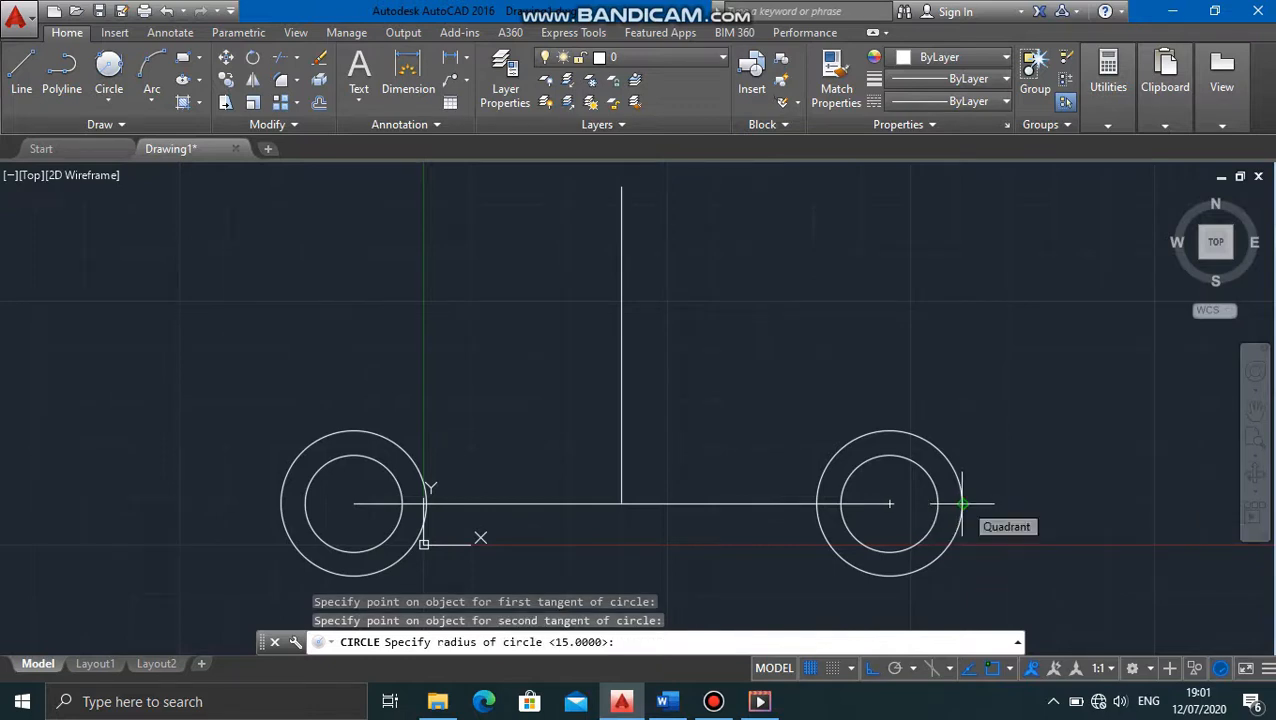
type("1")
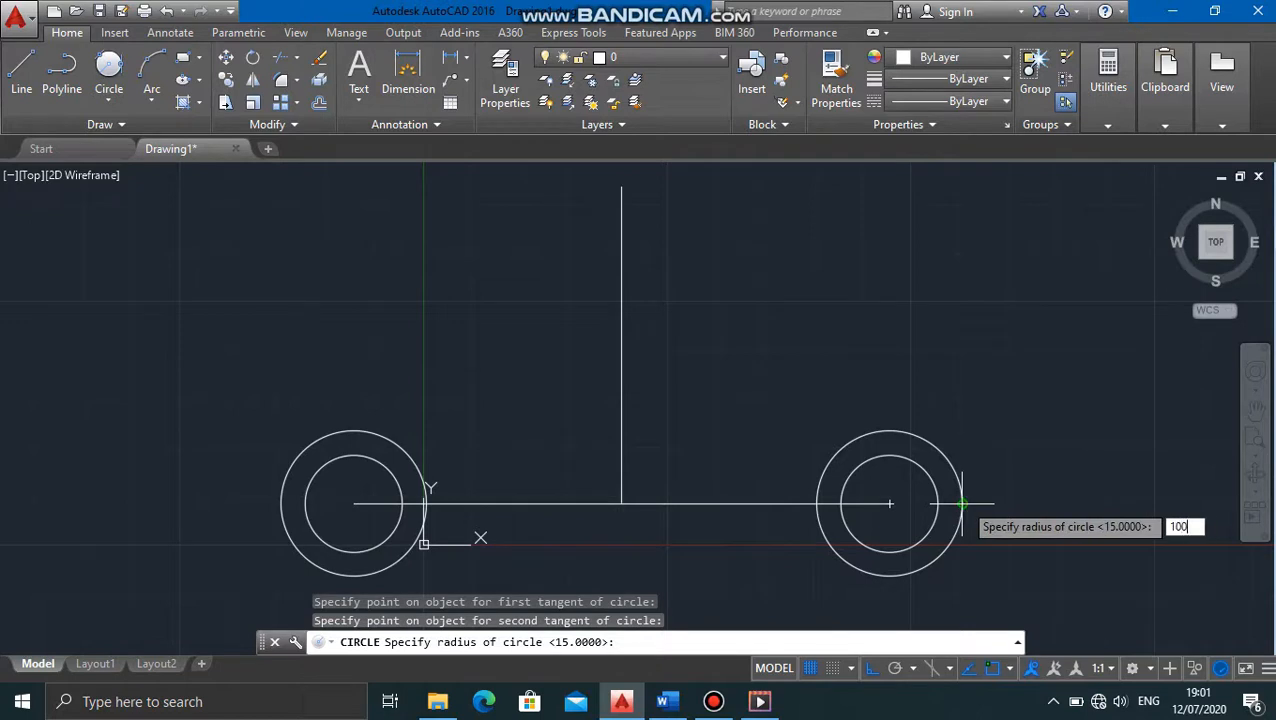
type("00")
key("Return")
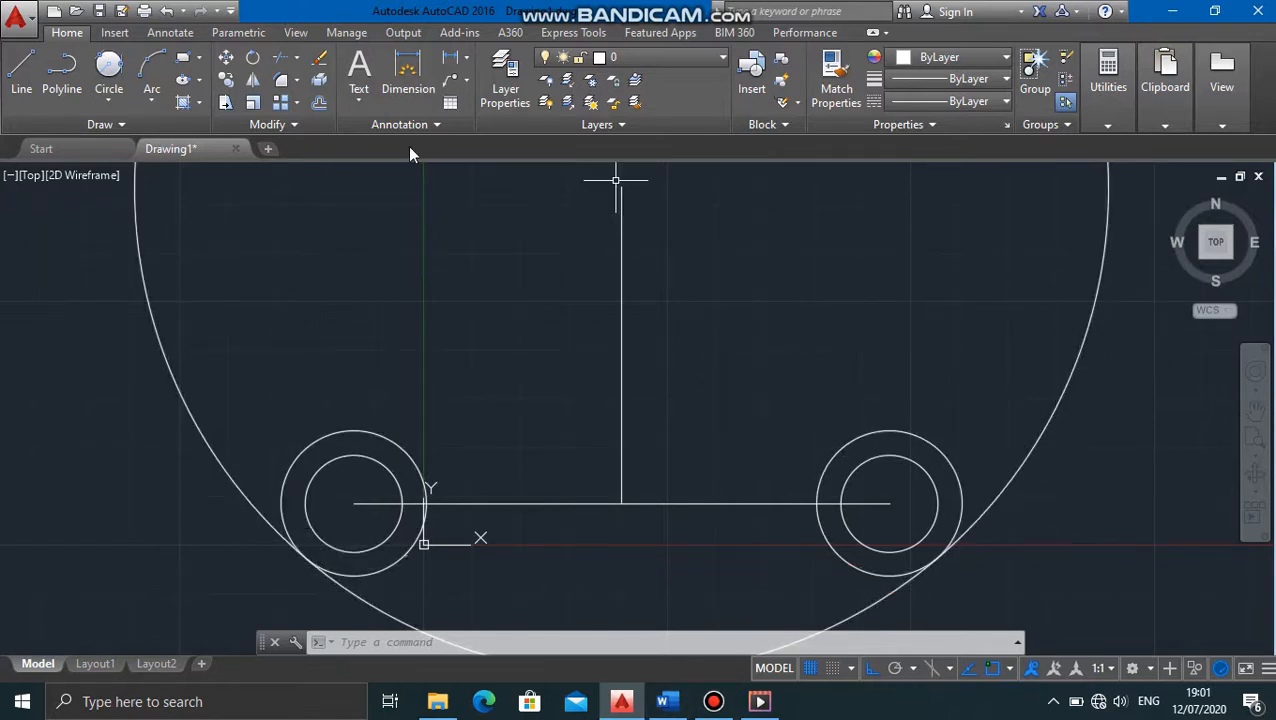
Step: Trim away the upper part of the radius 100 circle, keeping only the bottom arc between the two radius 15 circles
left_click(283, 62)
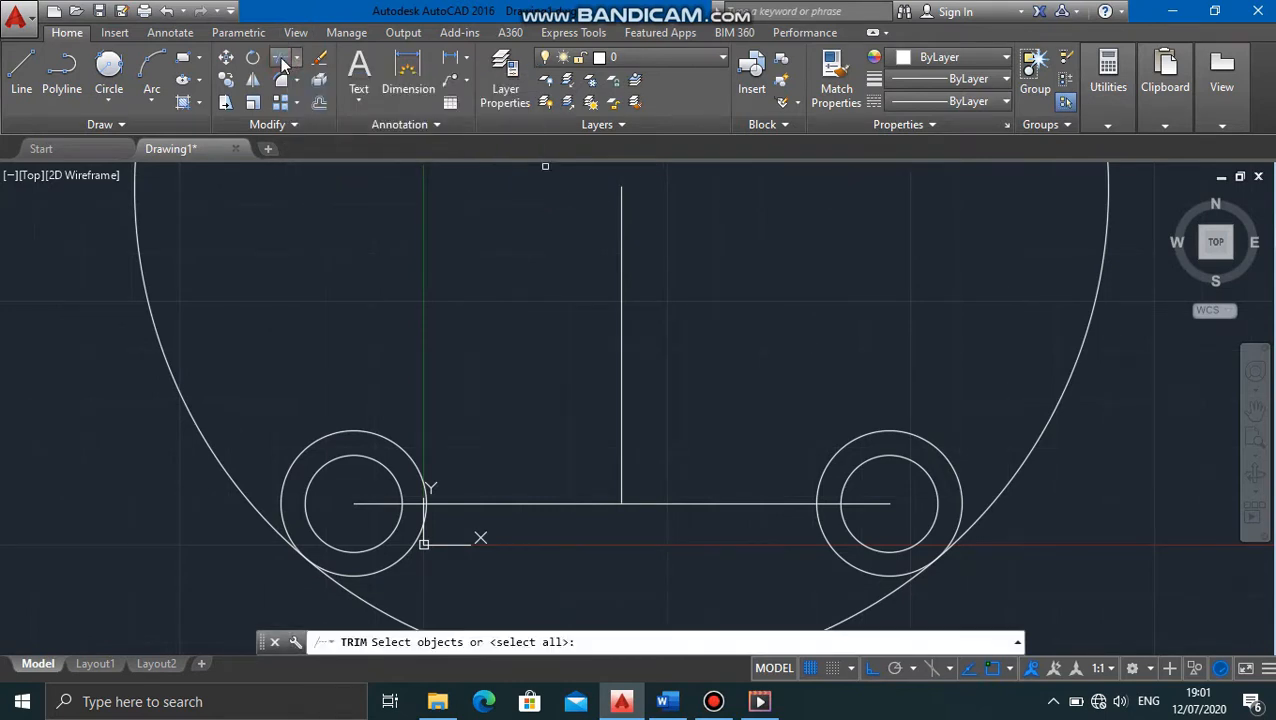
key("Return")
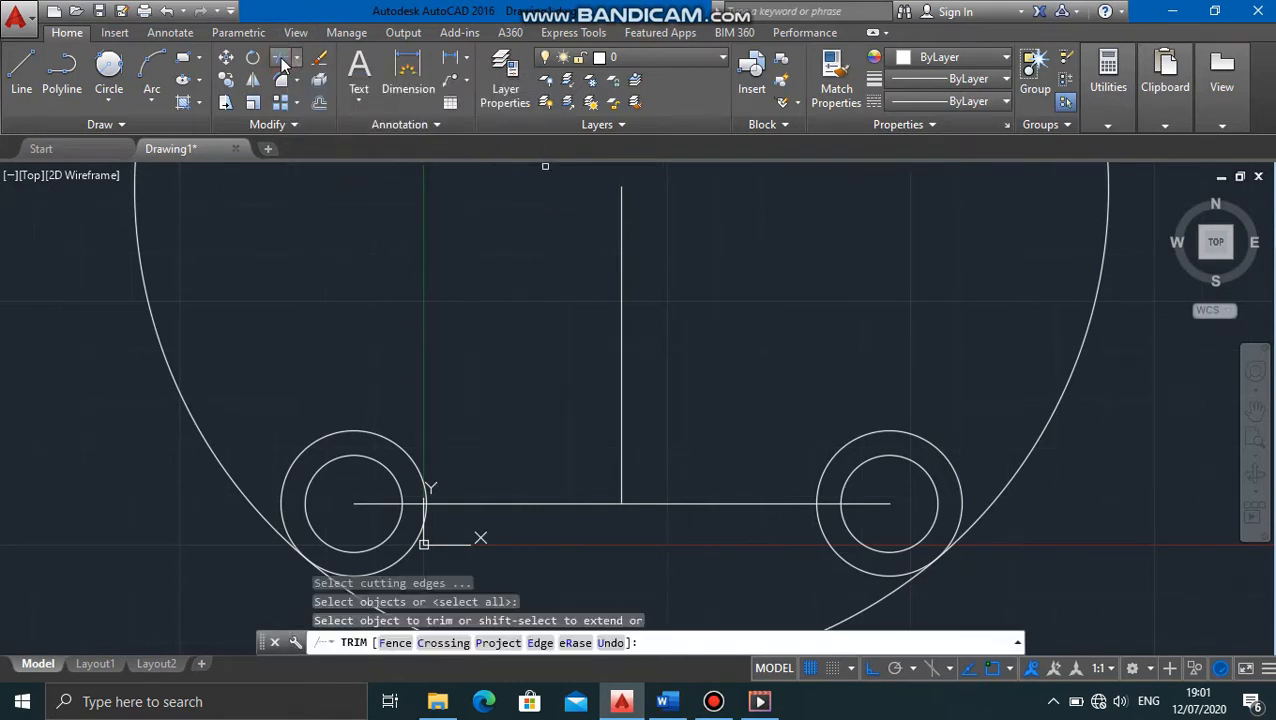
left_click(137, 255)
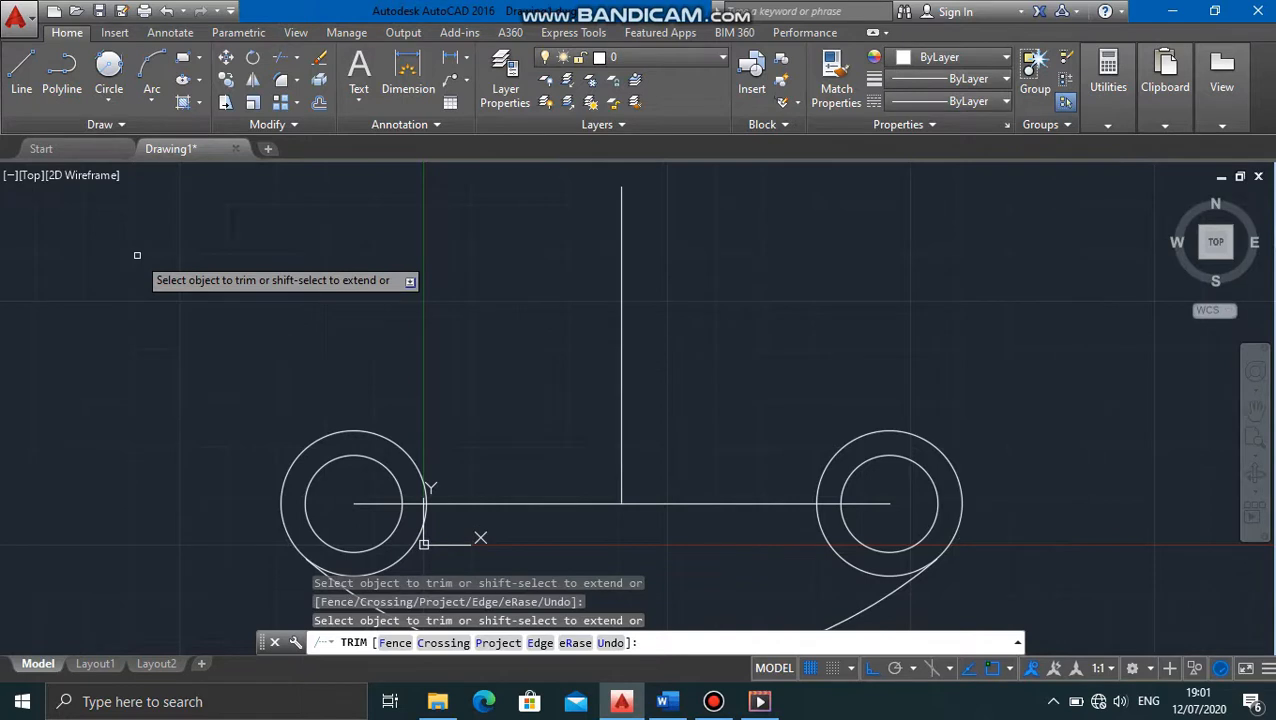
key("Escape")
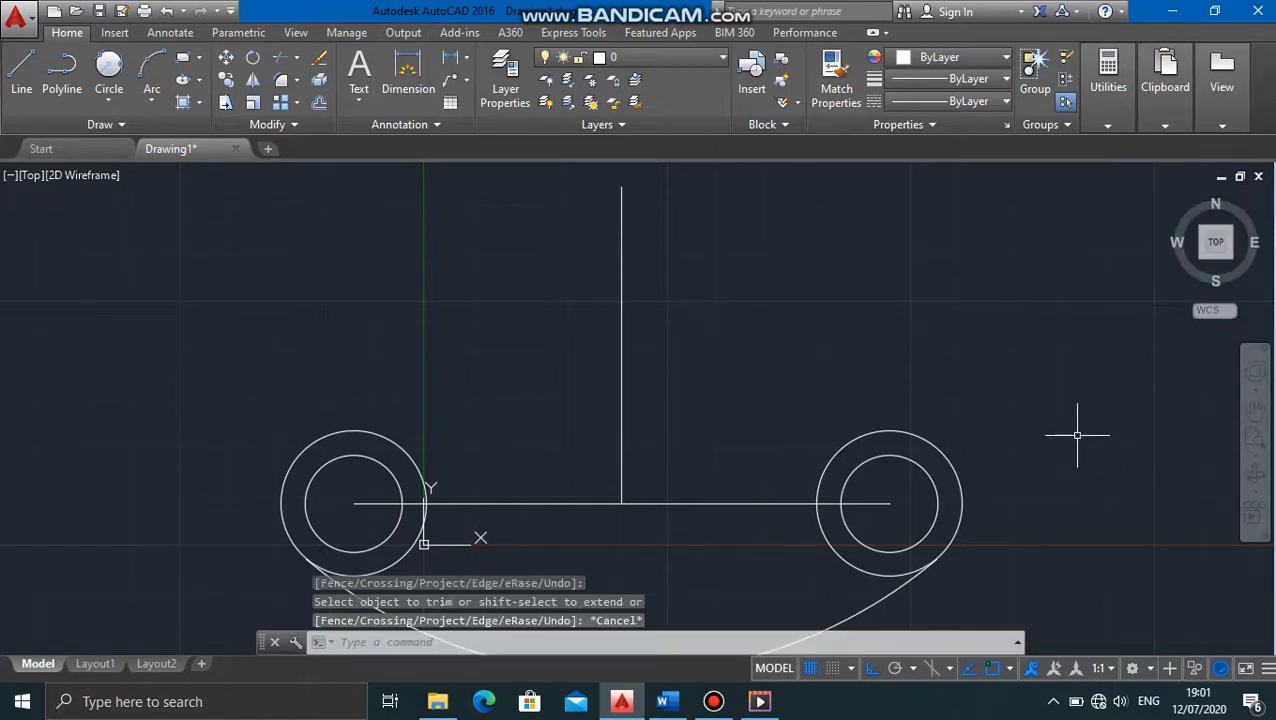
Step: Check the Word reference again and, back in AutoCAD, draw a vertical line from the left circles' centre down past the bottom arc
left_click(1255, 410)
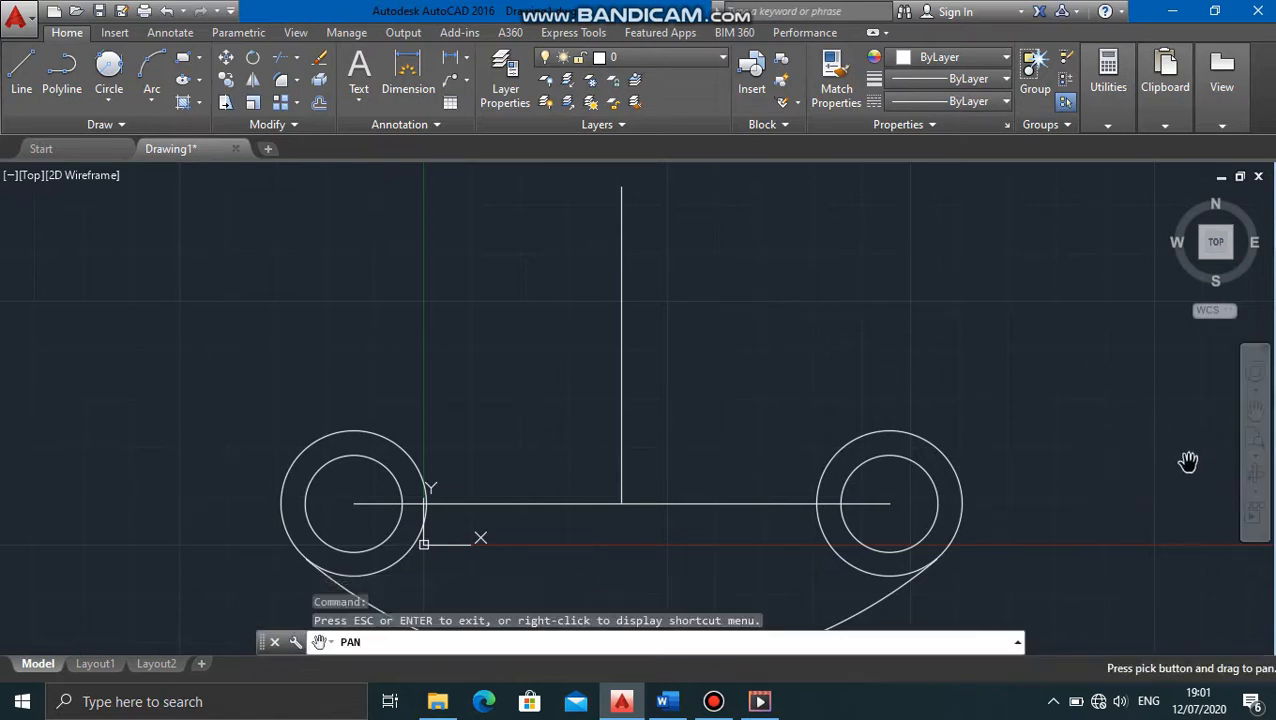
left_click_drag(1188, 461, 1161, 332)
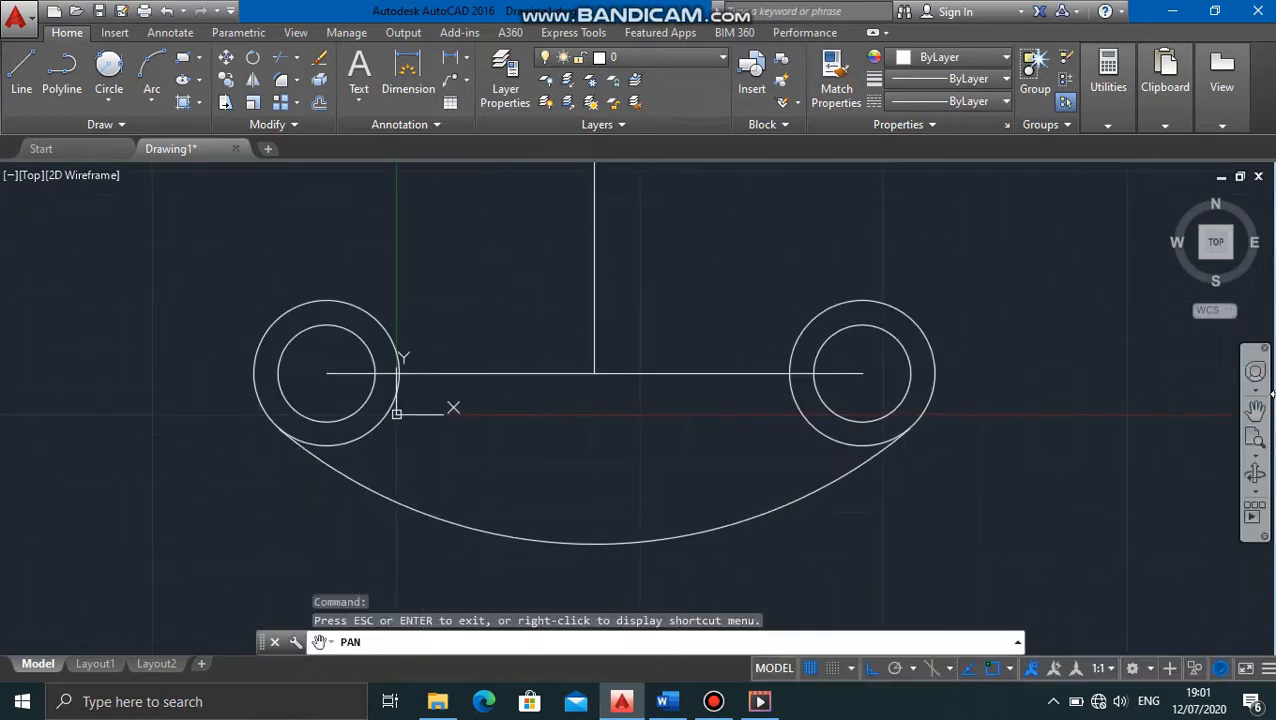
key("Escape")
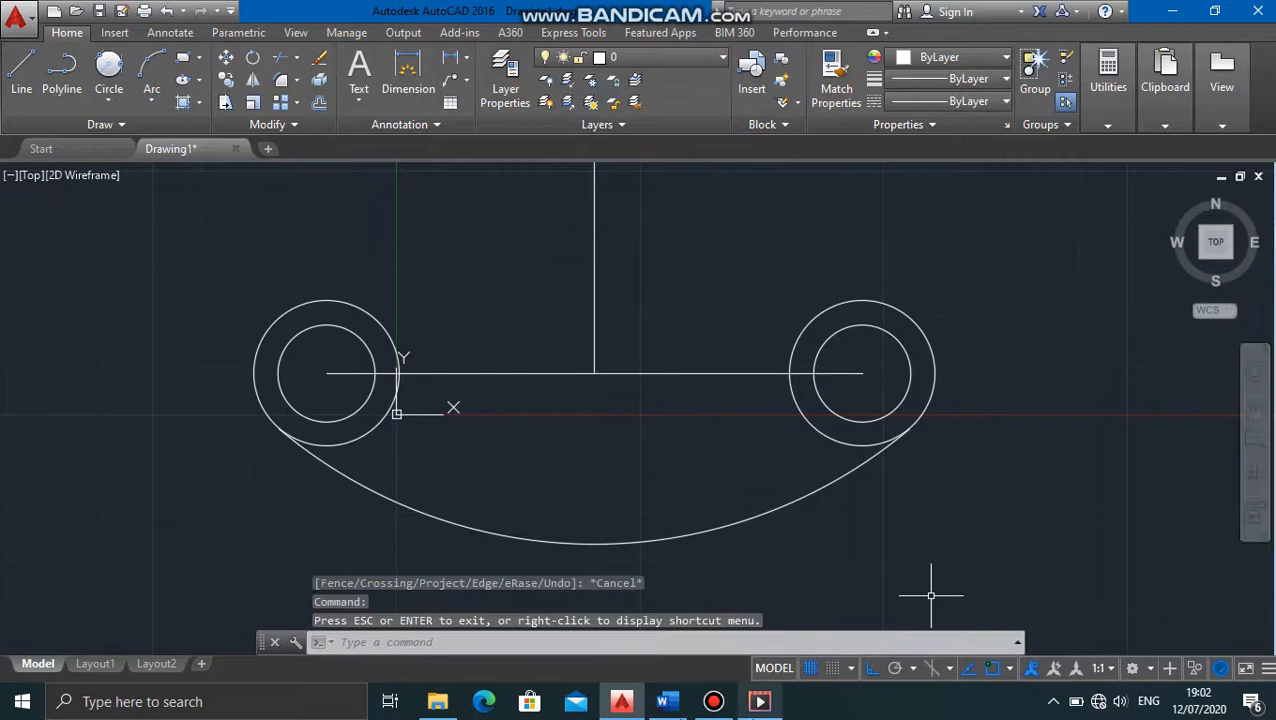
mouse_move(678, 710)
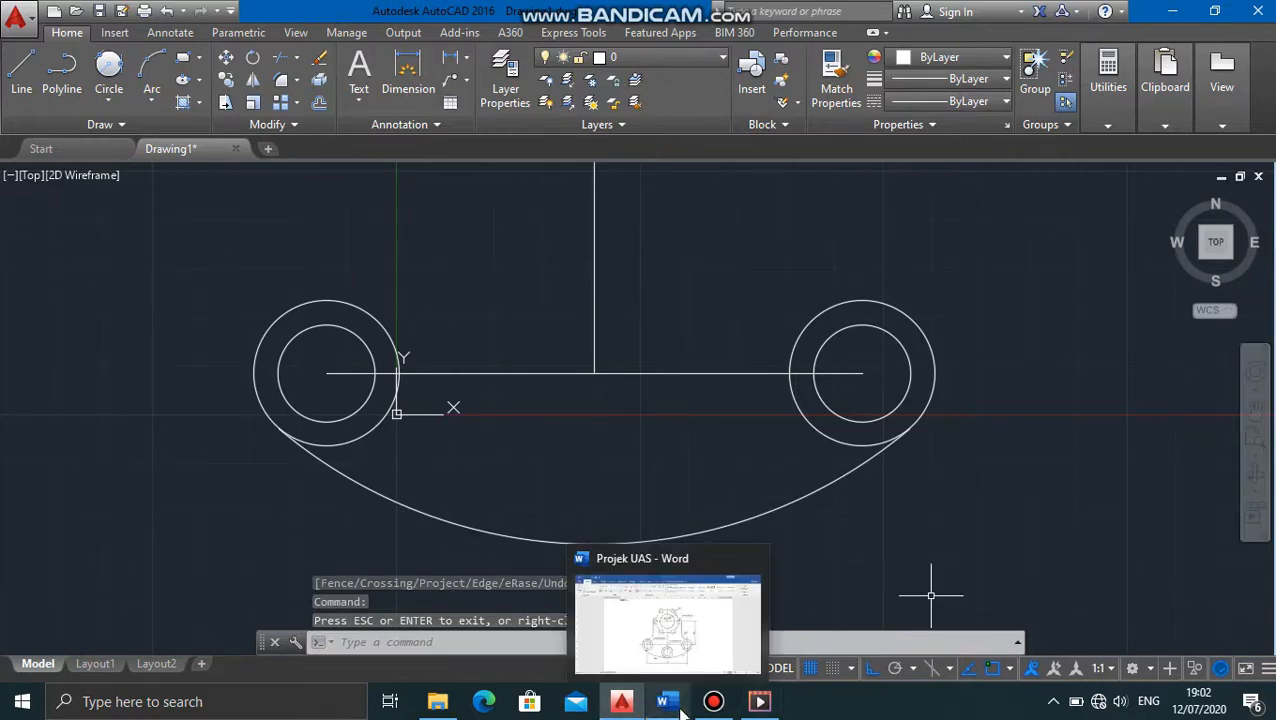
left_click(677, 650)
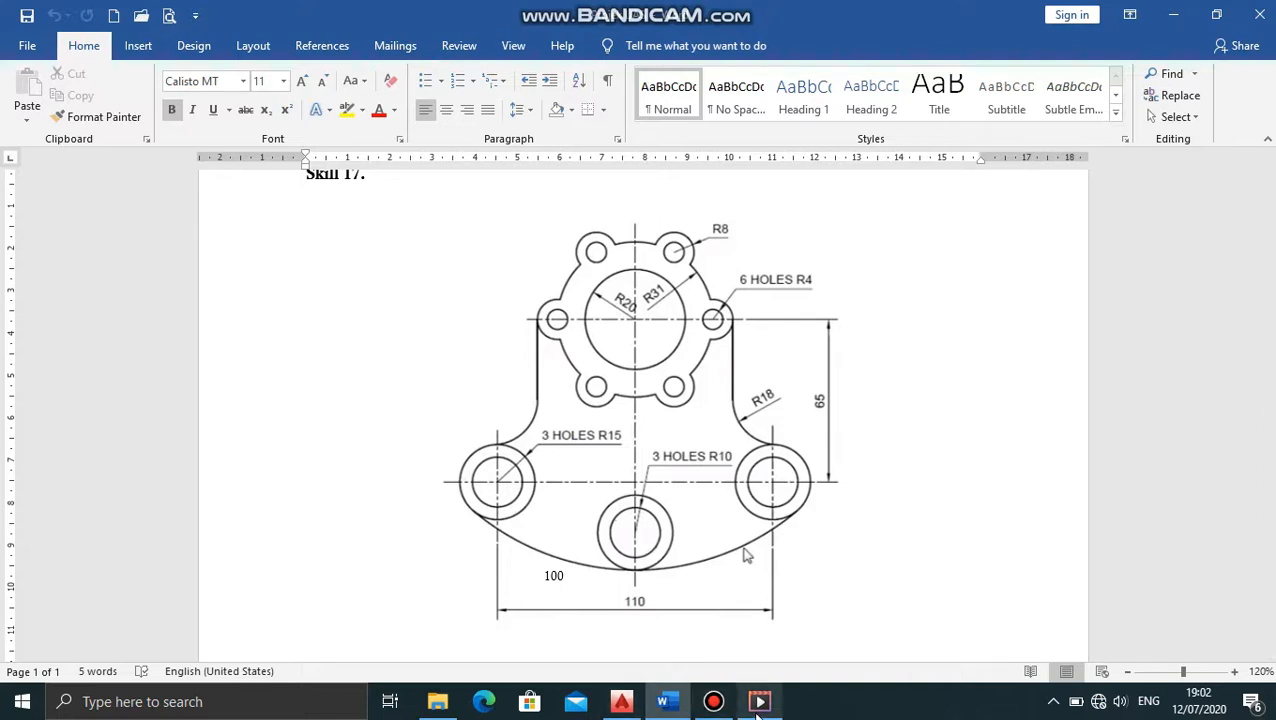
left_click(621, 701)
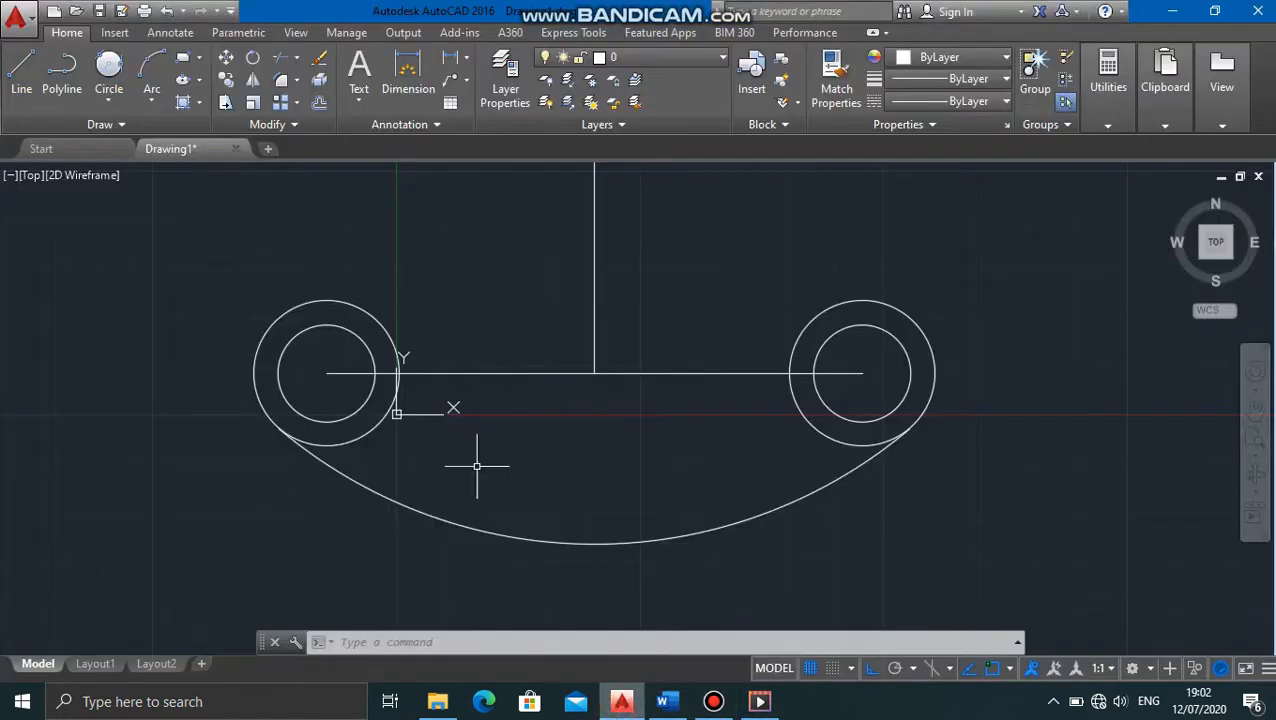
left_click(21, 75)
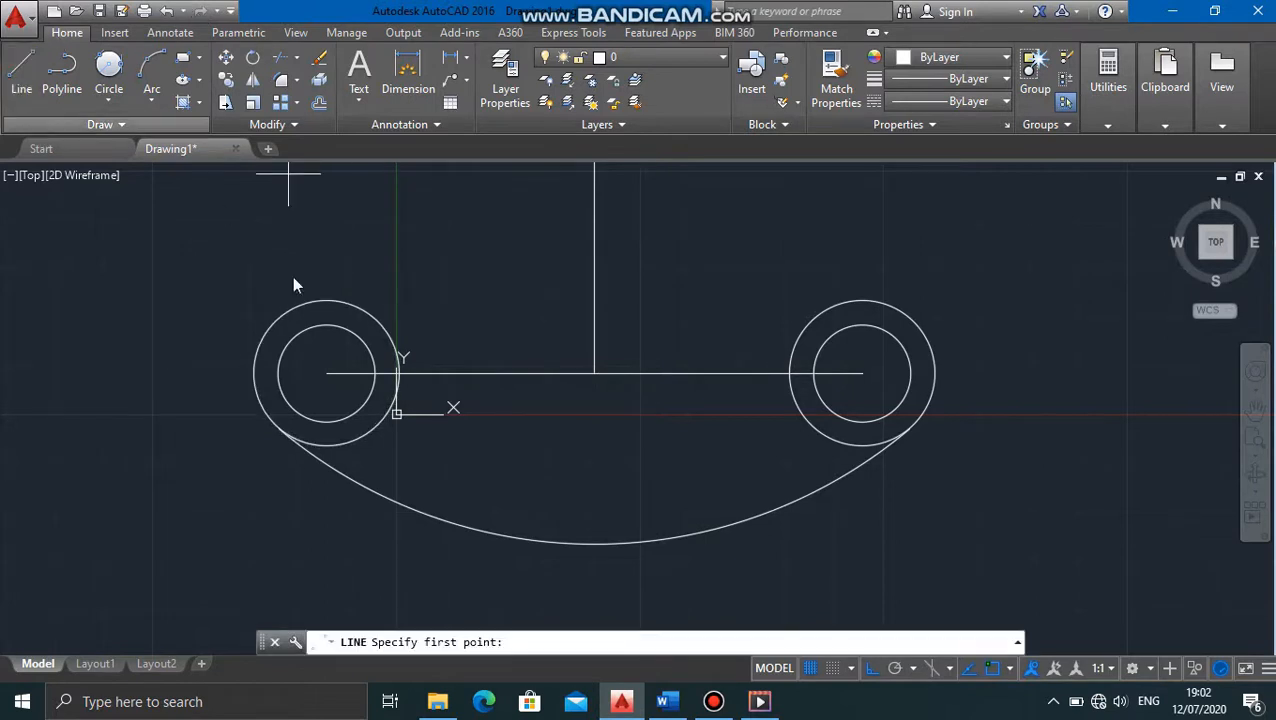
left_click(326, 374)
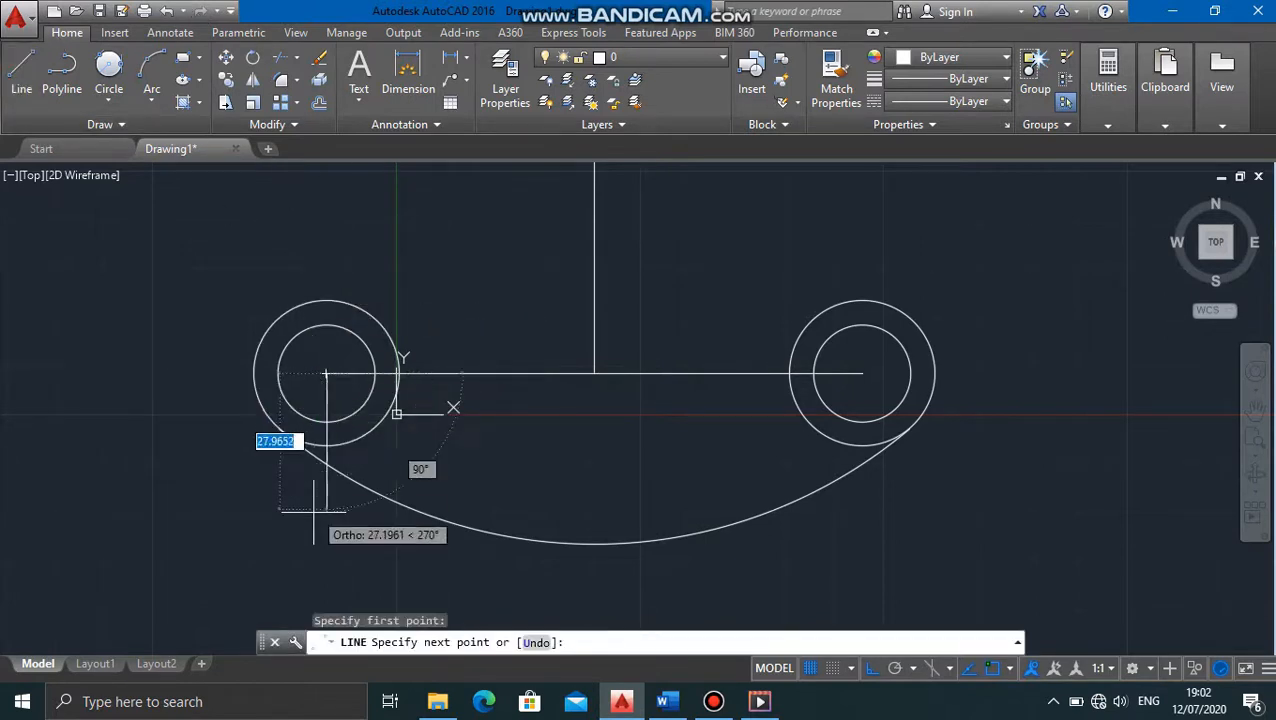
left_click(320, 548)
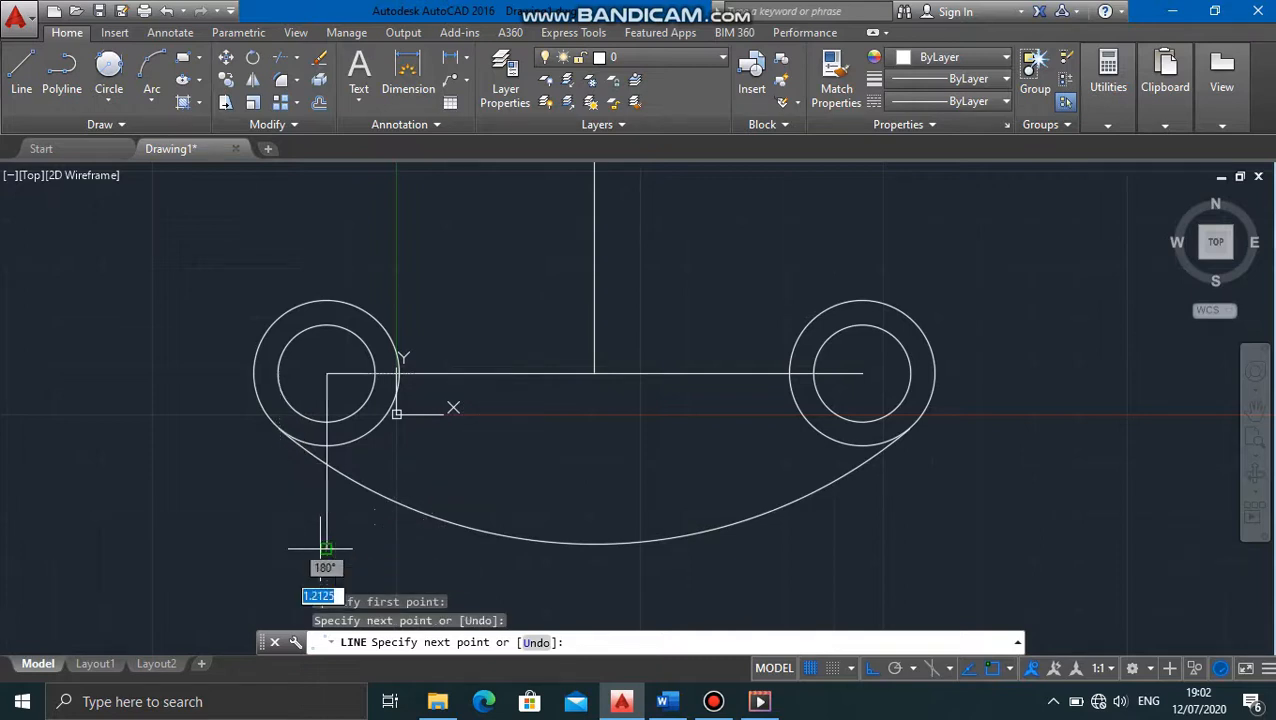
key("Return")
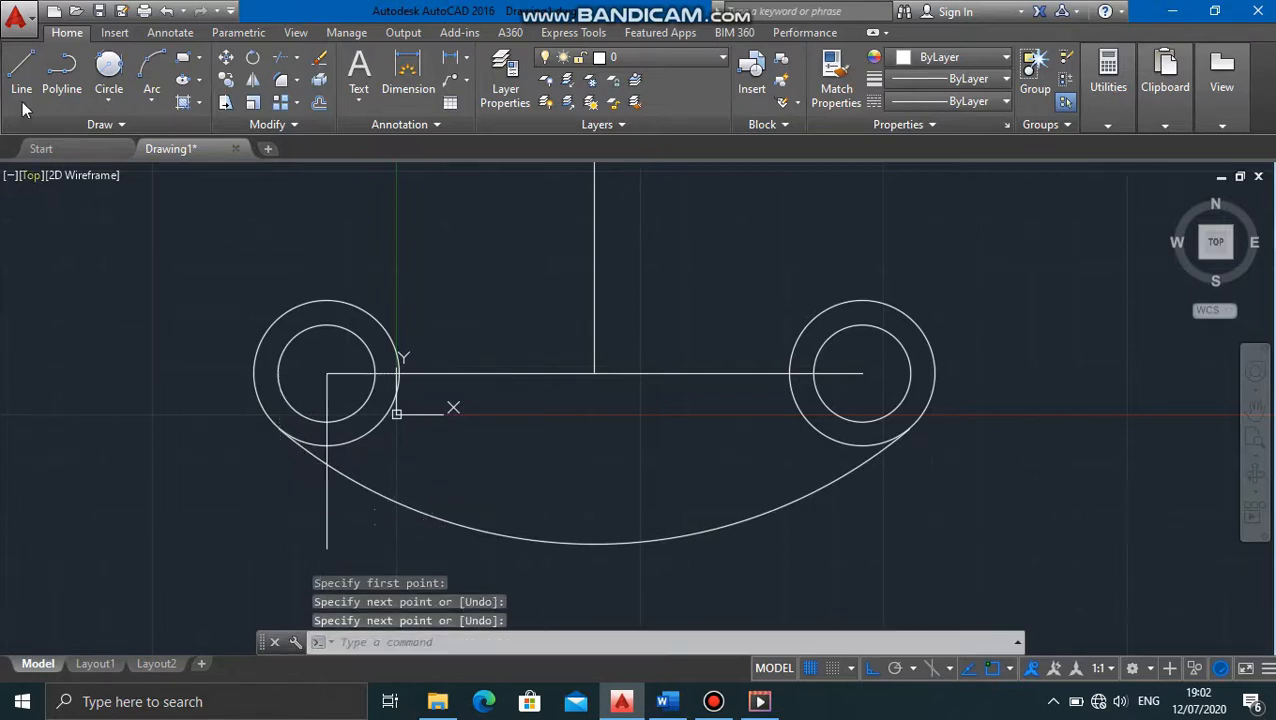
Step: Draw a vertical line from the baseline's midpoint down past the lowest point of the bottom arc
left_click(21, 62)
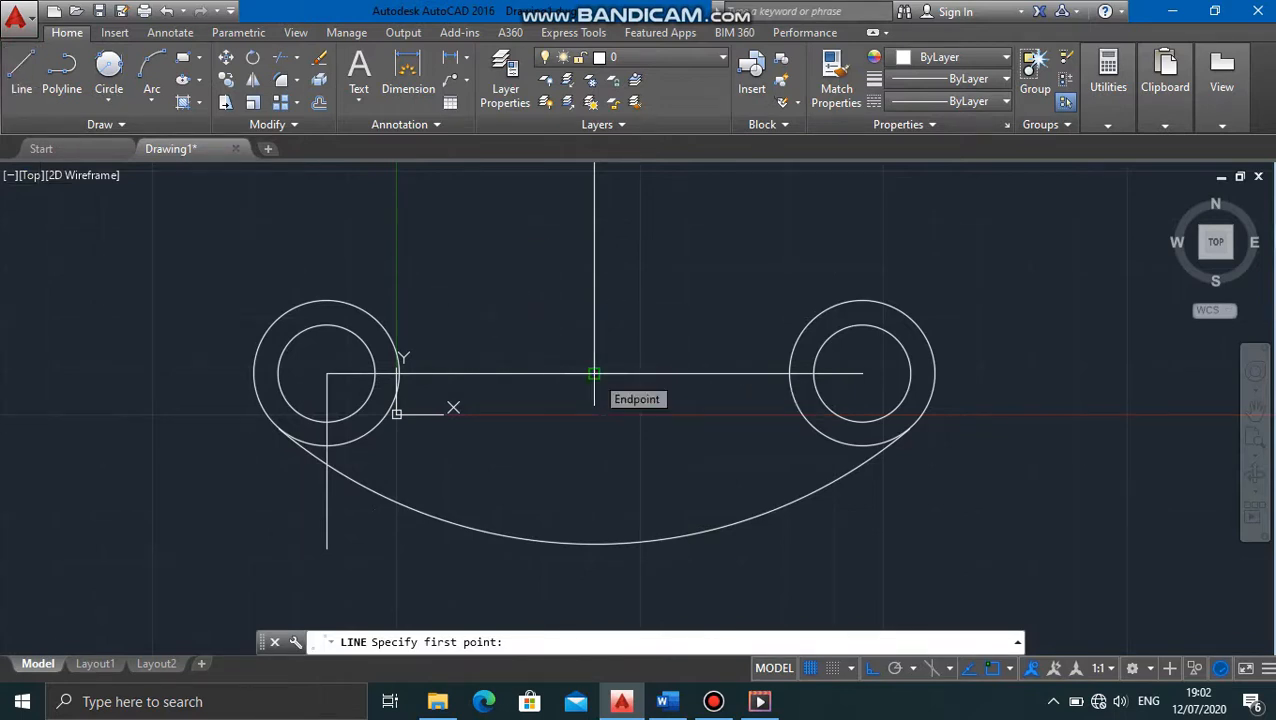
left_click(594, 374)
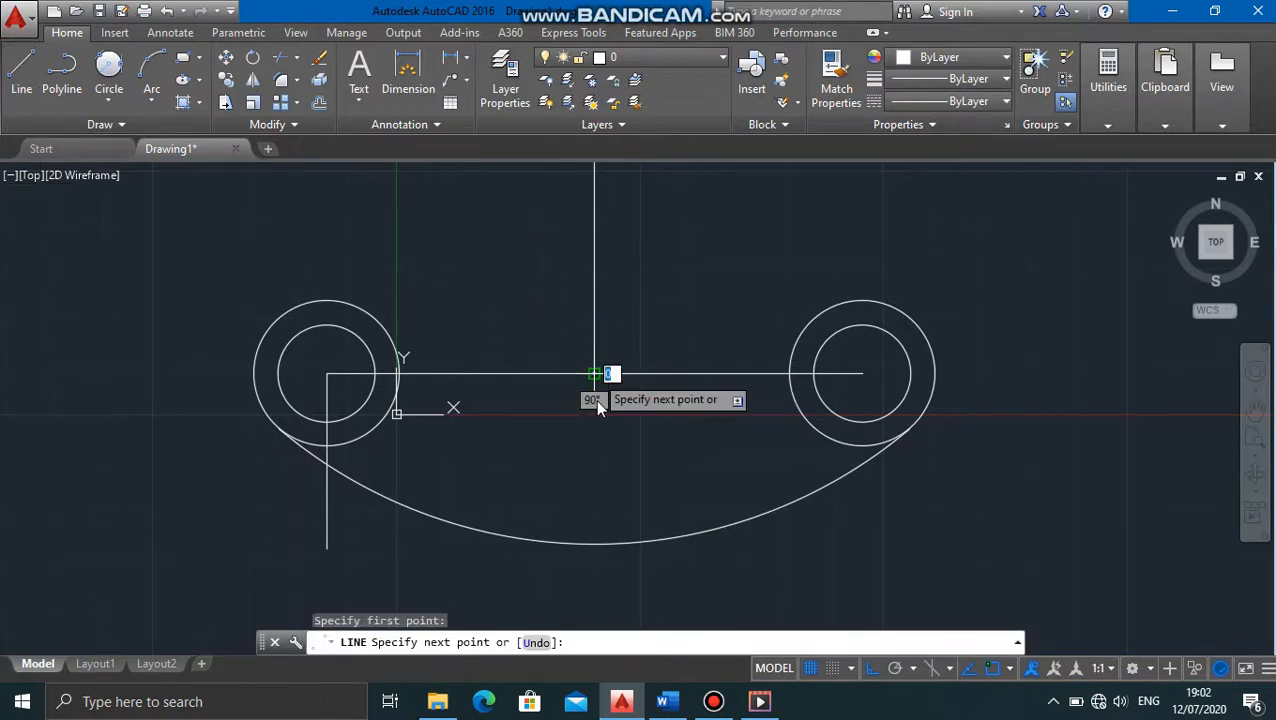
left_click(594, 578)
key("Return")
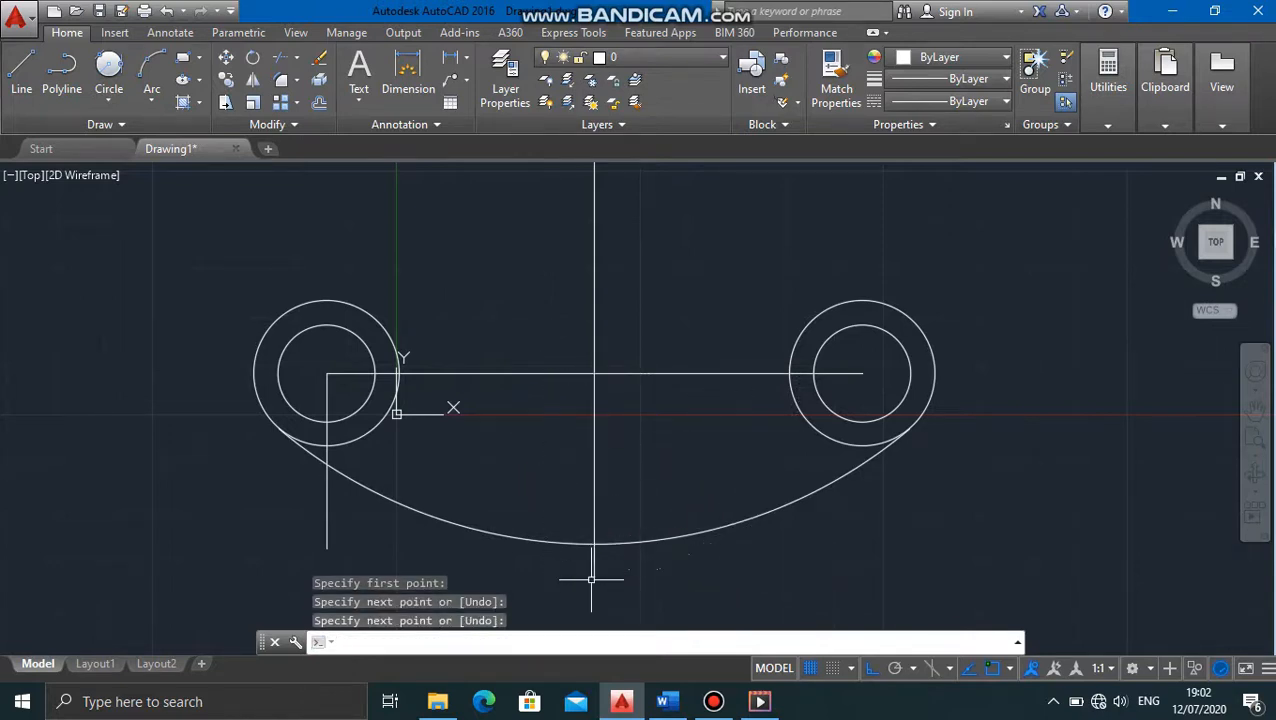
Step: Copy both left circles from the outer circle's lowest point to where the central vertical line meets the bottom arc
left_click(226, 84)
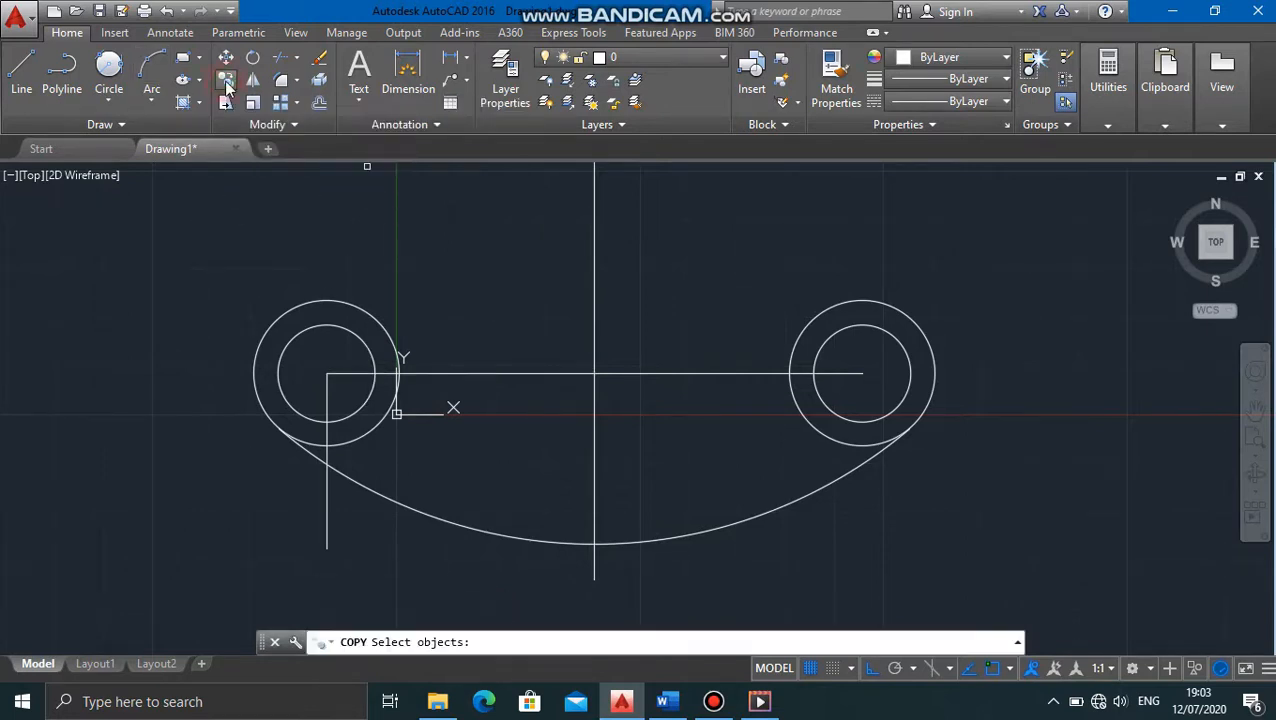
left_click(385, 333)
left_click(361, 341)
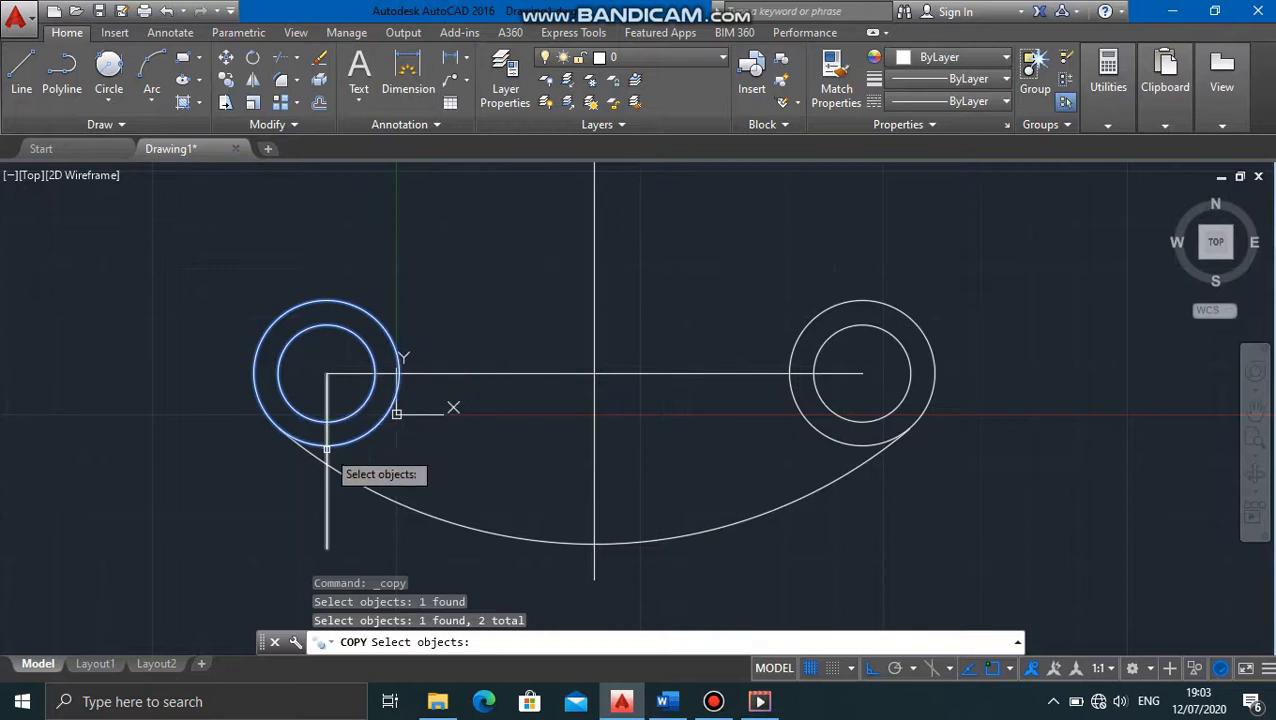
key("Return")
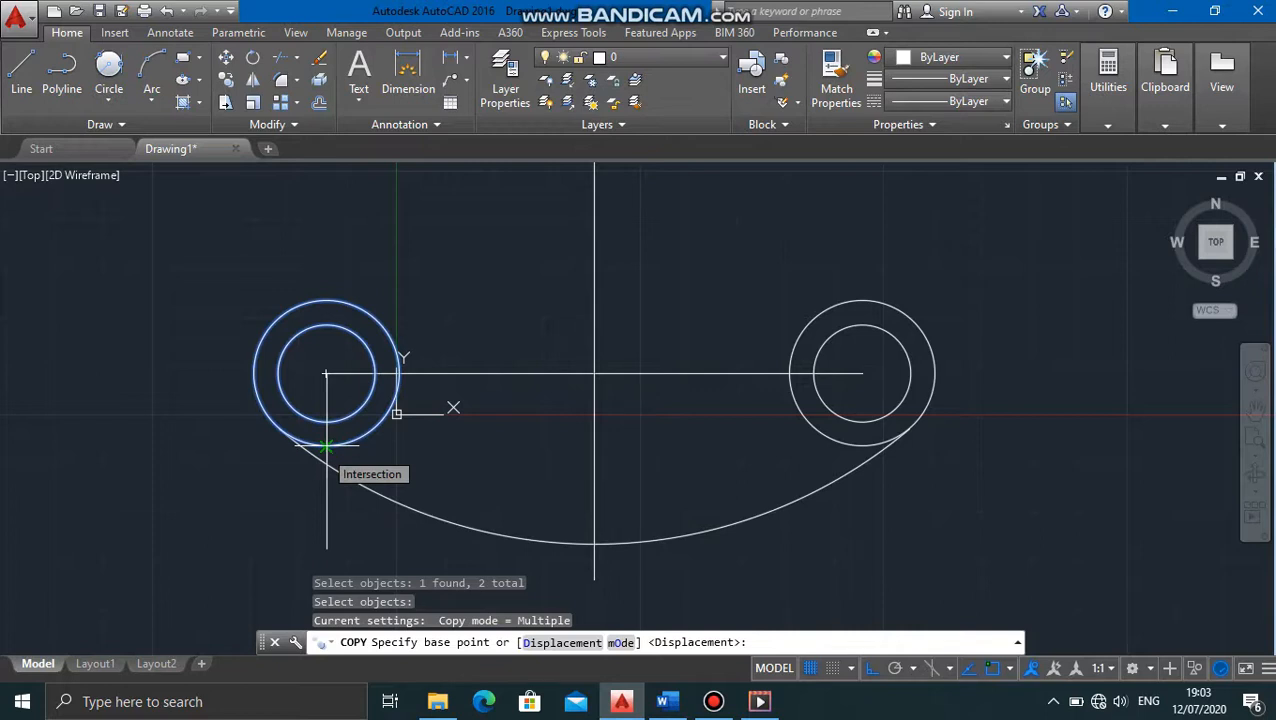
left_click(326, 446)
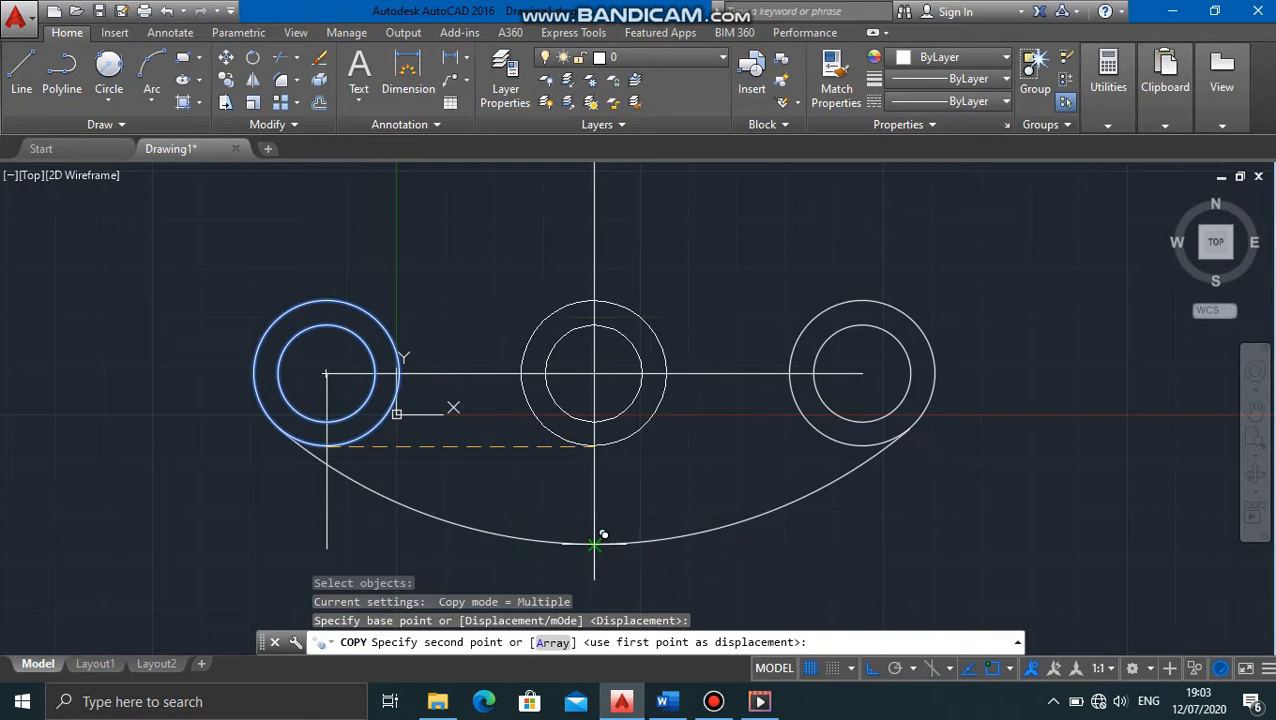
left_click(596, 545)
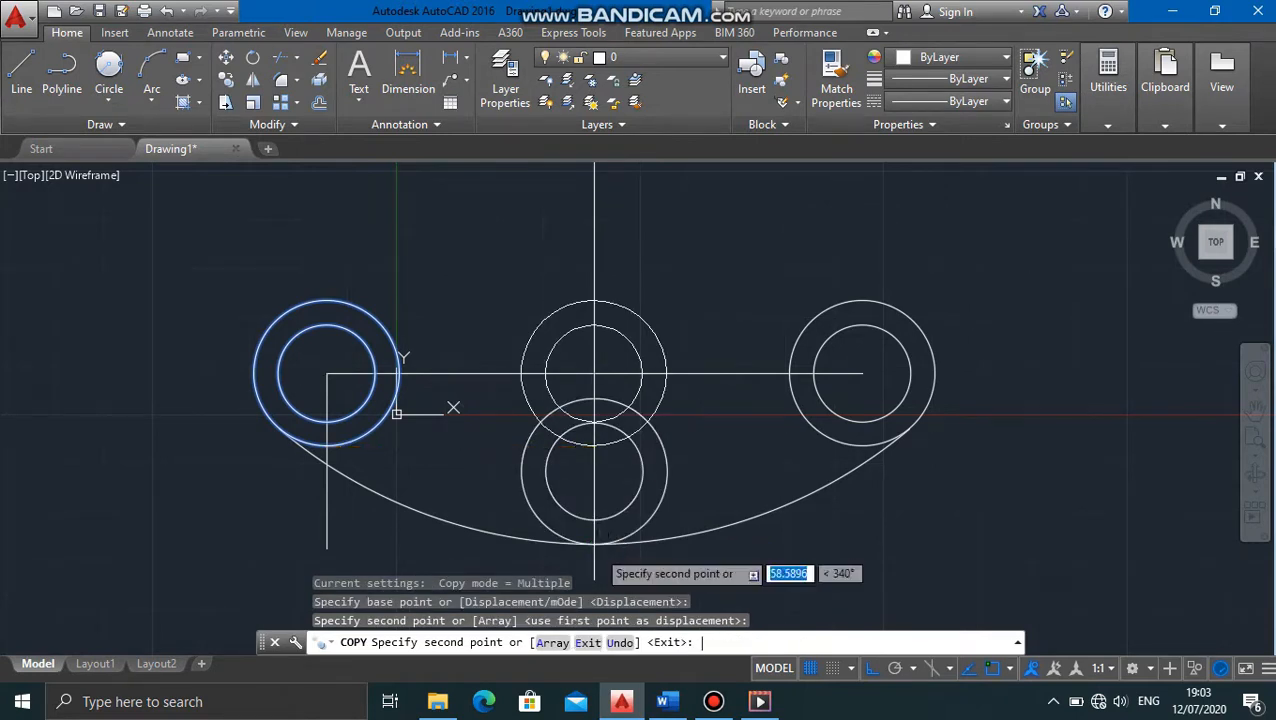
key("Return")
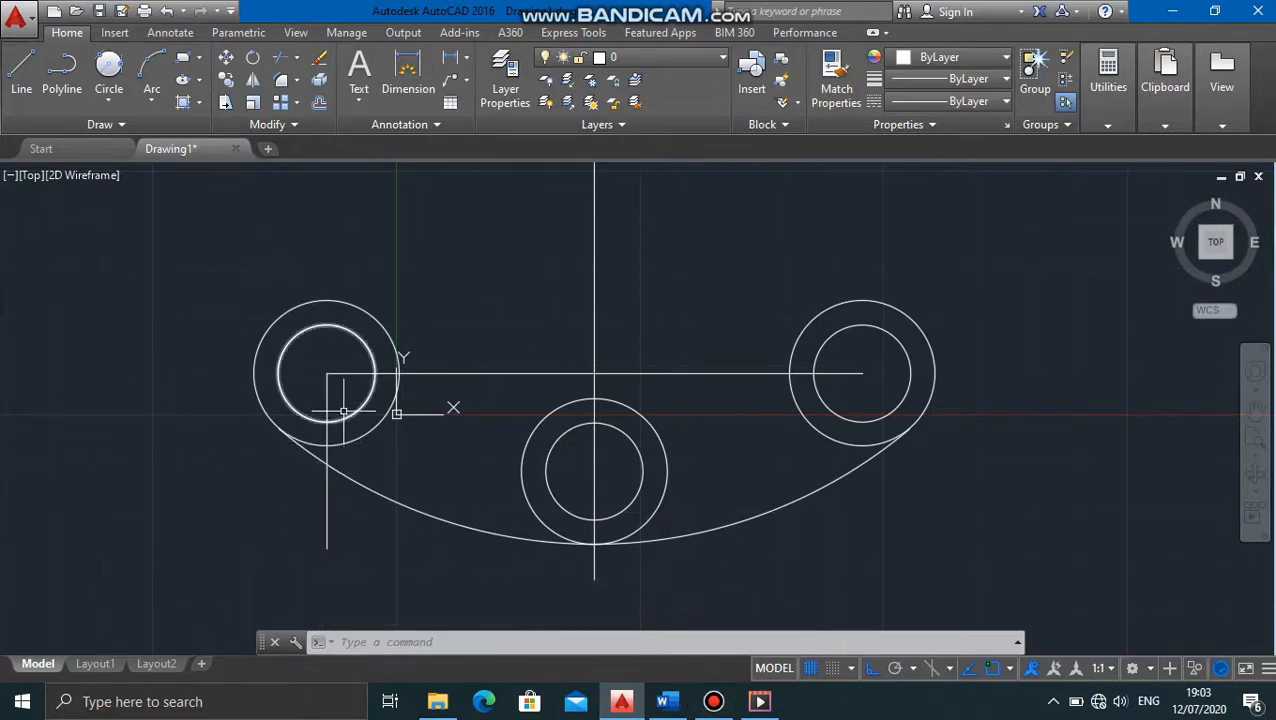
Step: Delete the vertical construction lines running down from the left circles' centre and from the baseline's midpoint
left_click(326, 398)
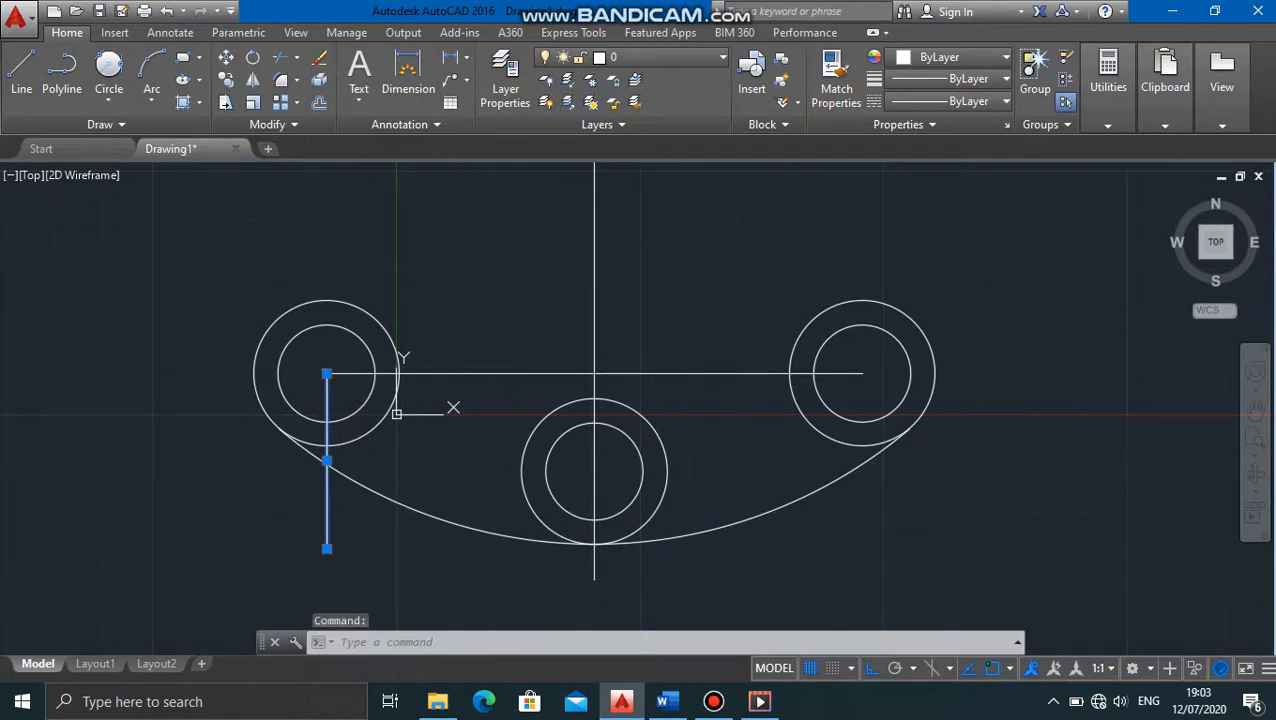
key("Delete")
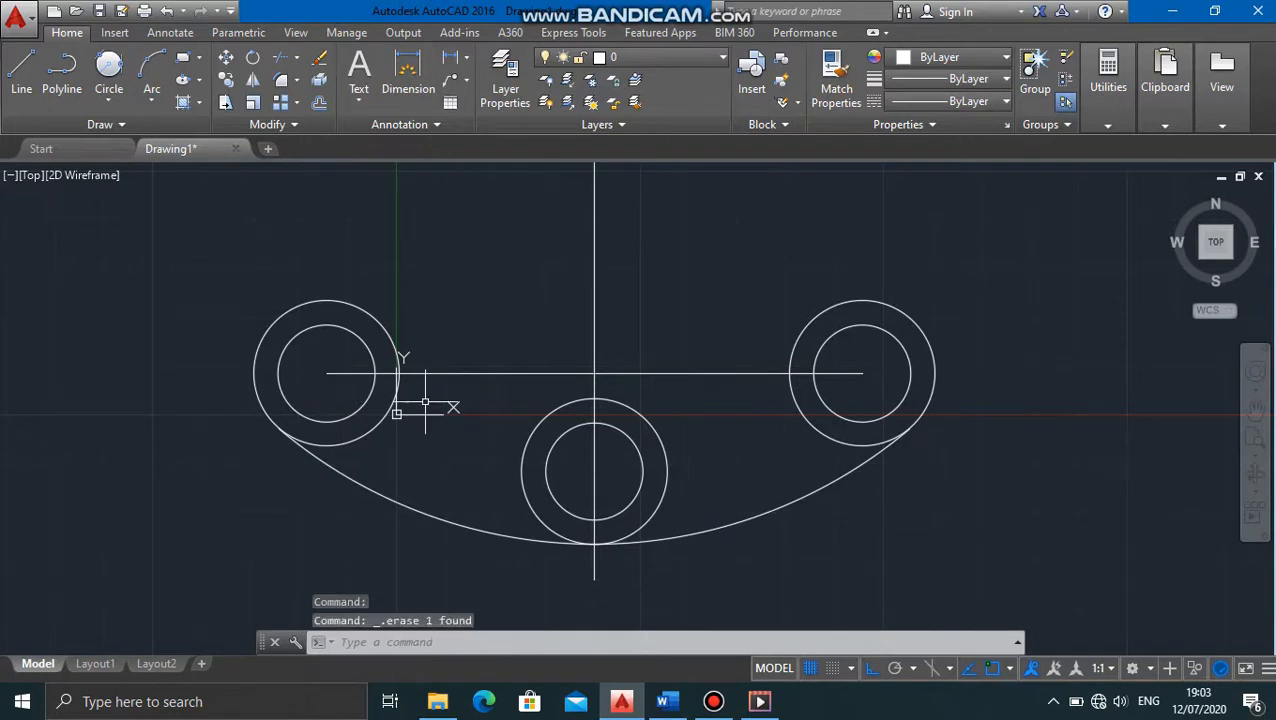
left_click(594, 452)
key("Delete")
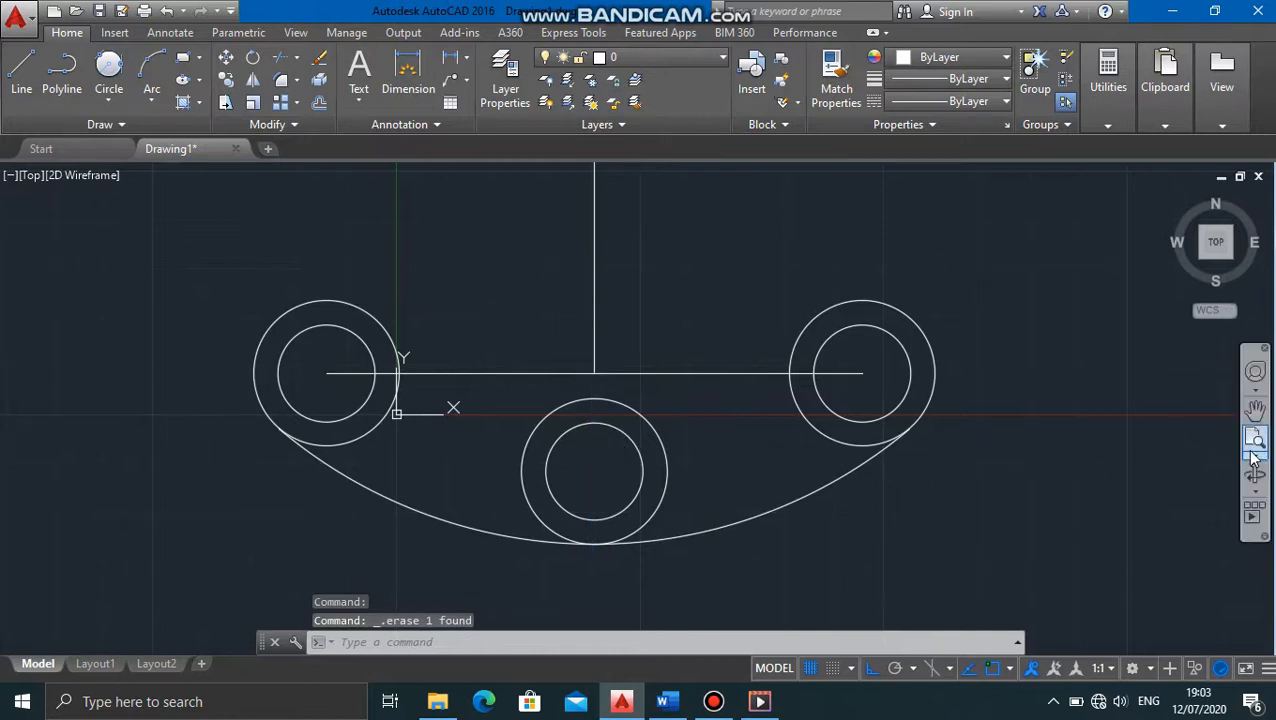
Step: Check the Word reference and, back in AutoCAD, draw a radius 20 circle centred on the upper end of the vertical centre line
left_click(1256, 414)
mouse_move(1000, 280)
left_mouse_down()
mouse_move(1014, 484)
mouse_move(1001, 538)
left_mouse_up()
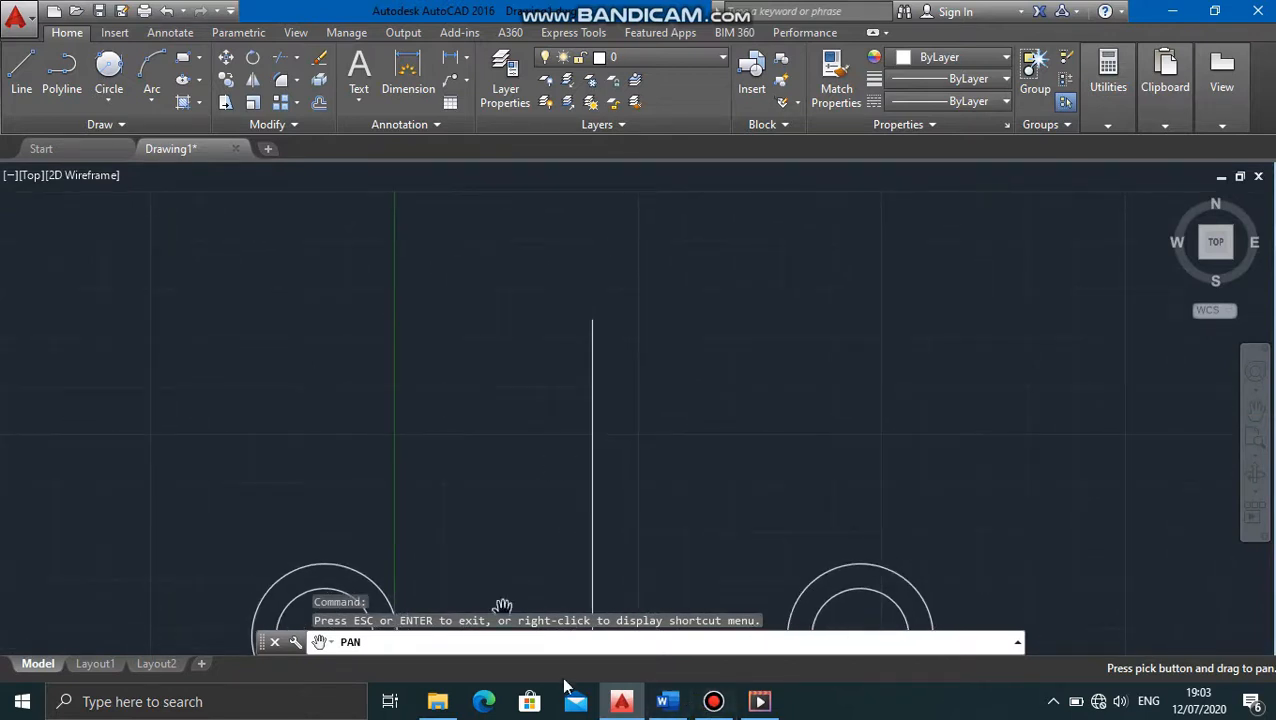
left_click(667, 701)
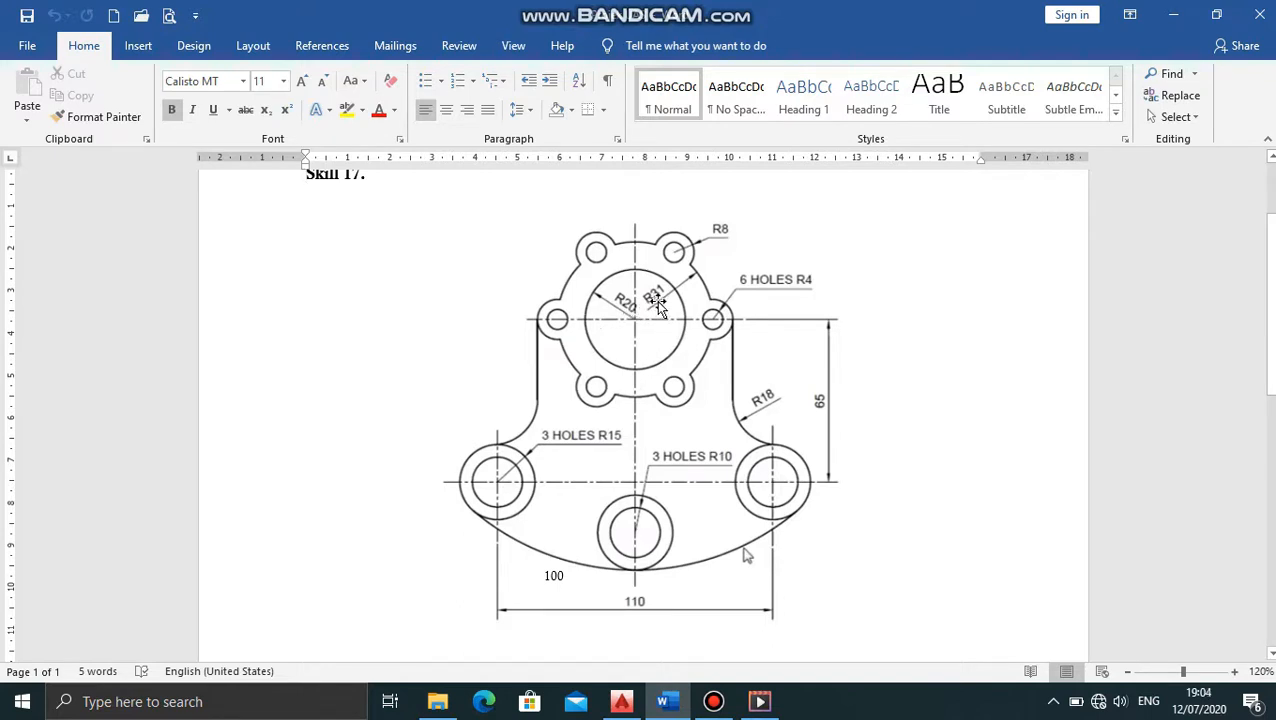
left_click(636, 704)
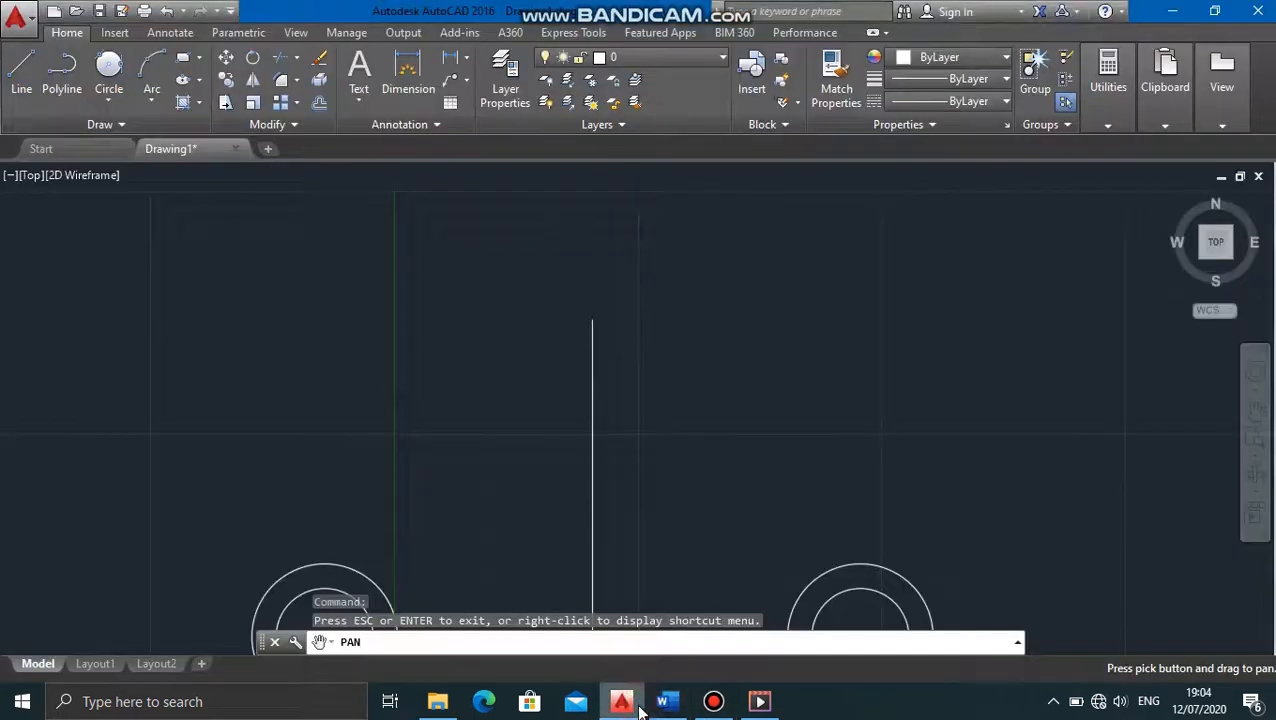
left_click(106, 95)
left_click(133, 135)
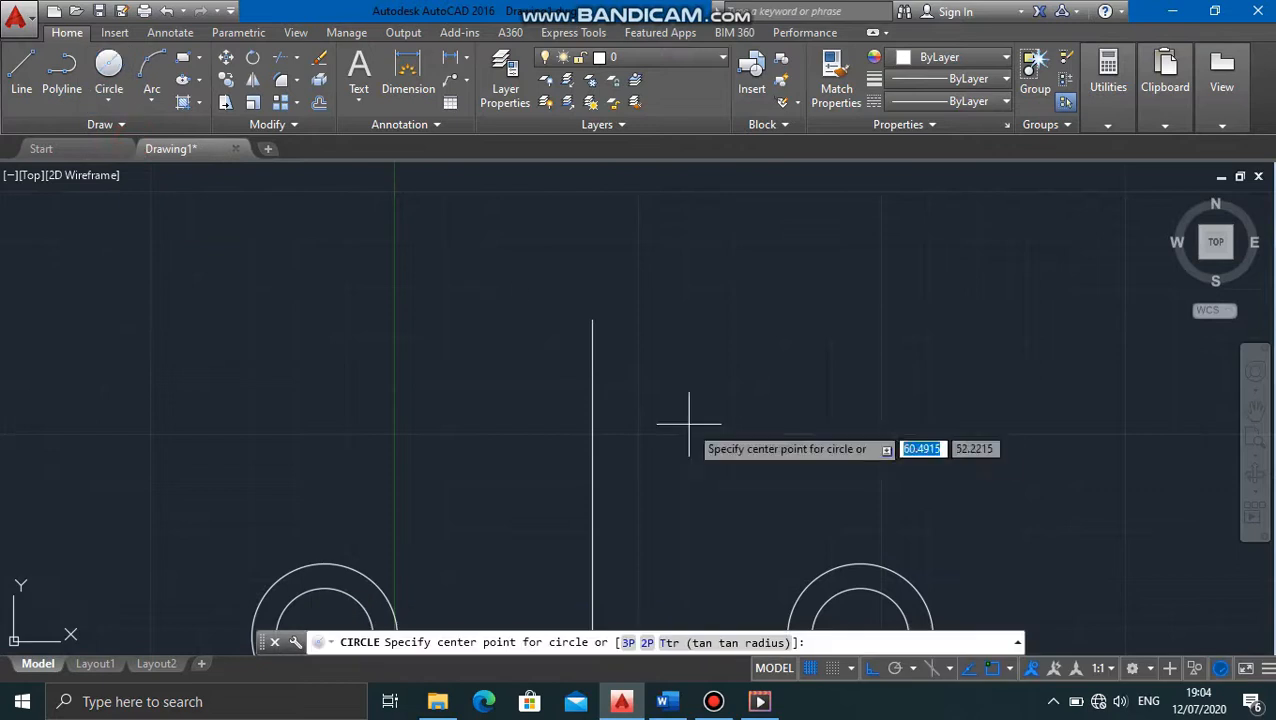
left_click(592, 320)
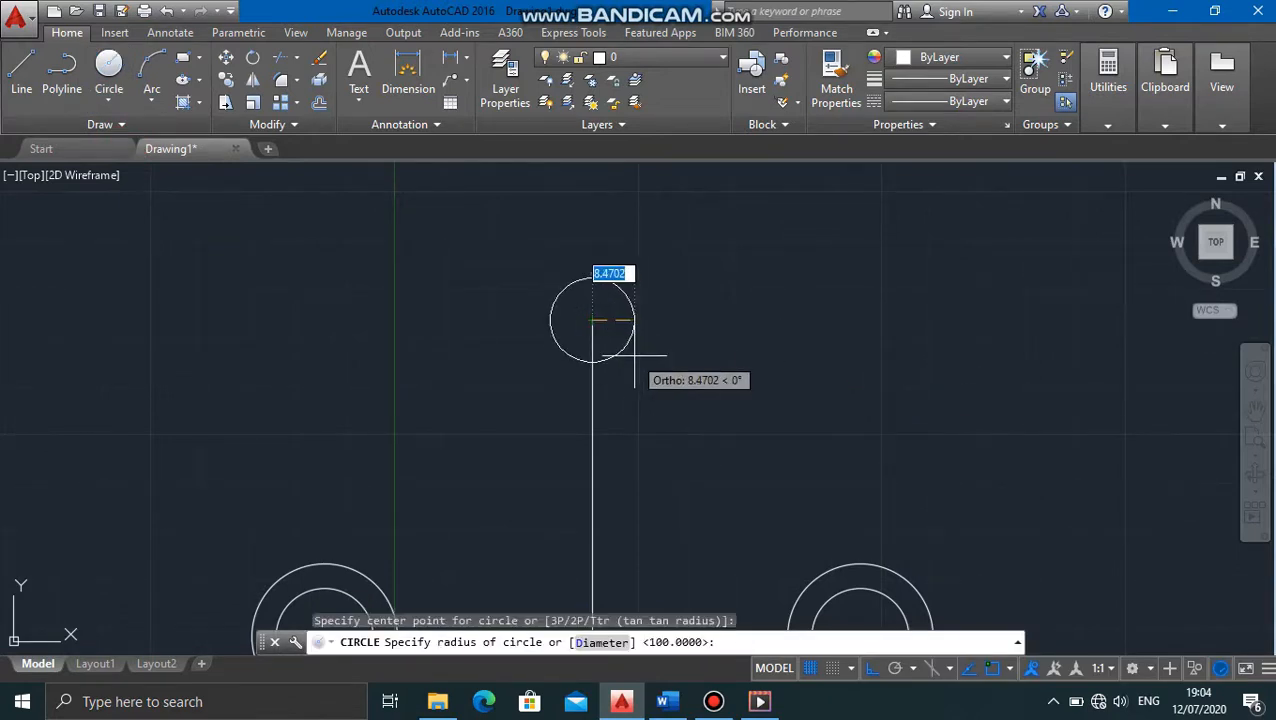
type("20")
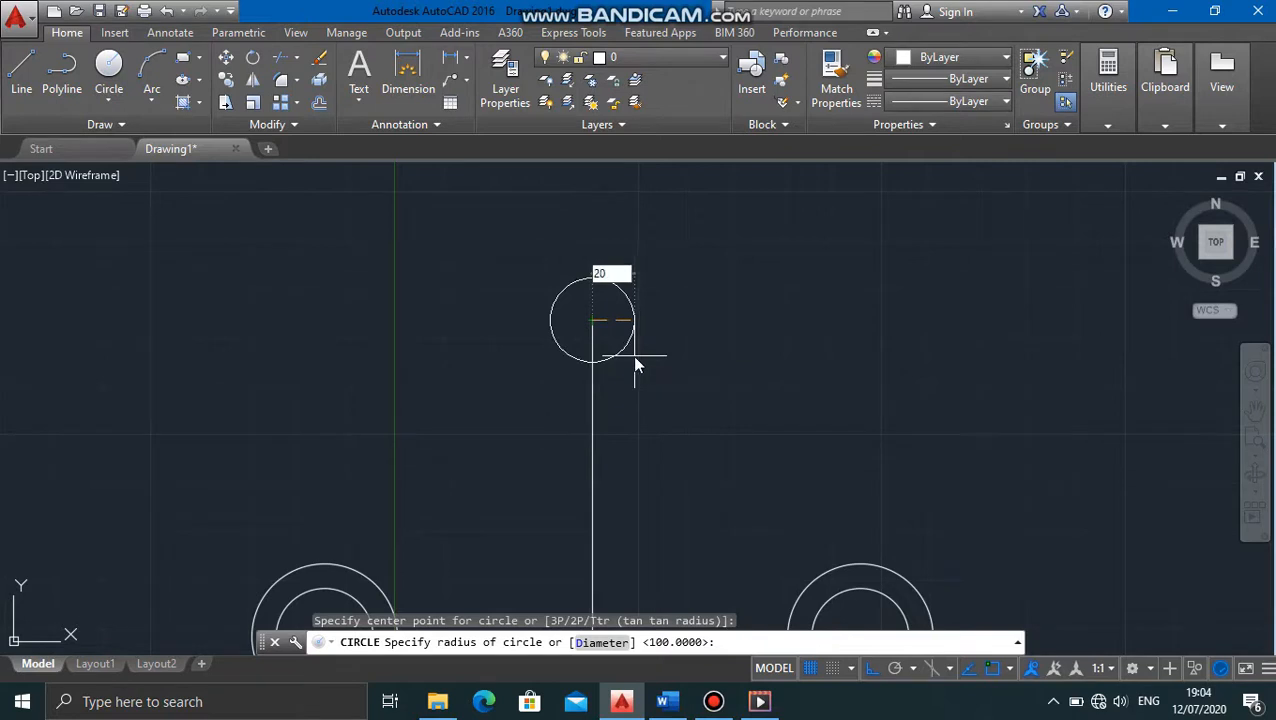
key("Return")
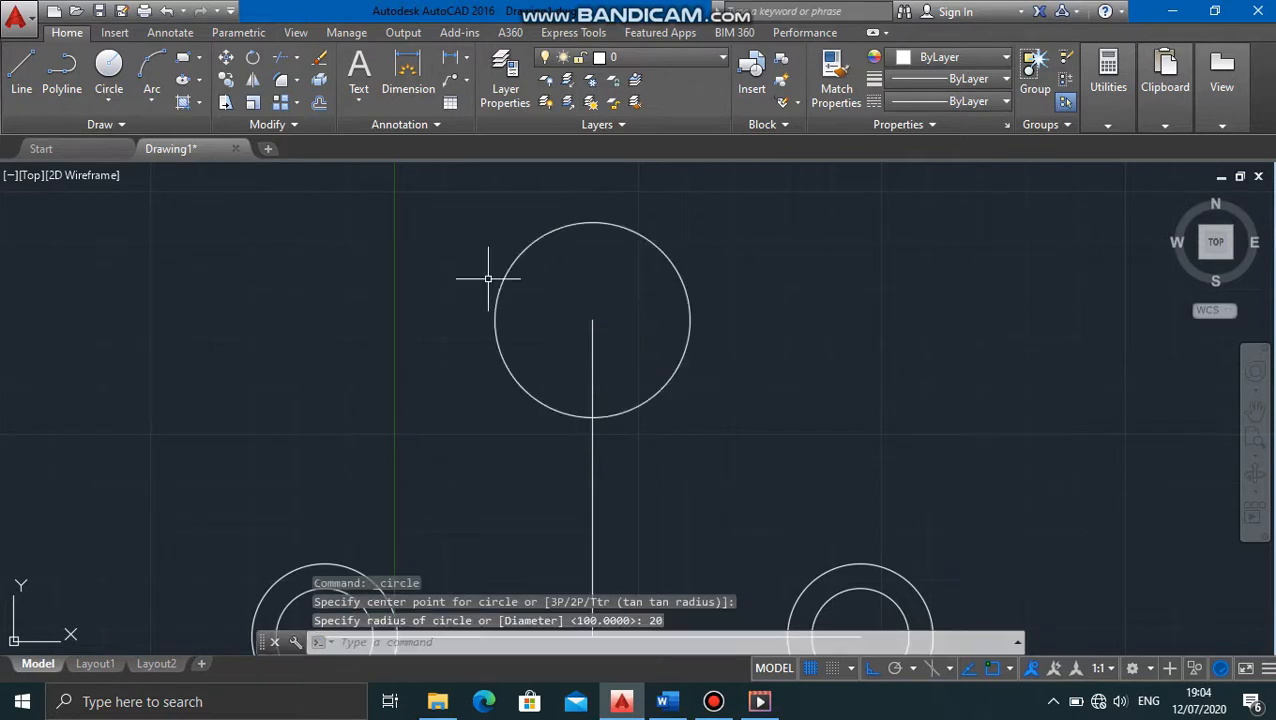
Step: Draw a radius 31 circle concentric with the radius 20 circle
left_click(125, 101)
left_click(135, 133)
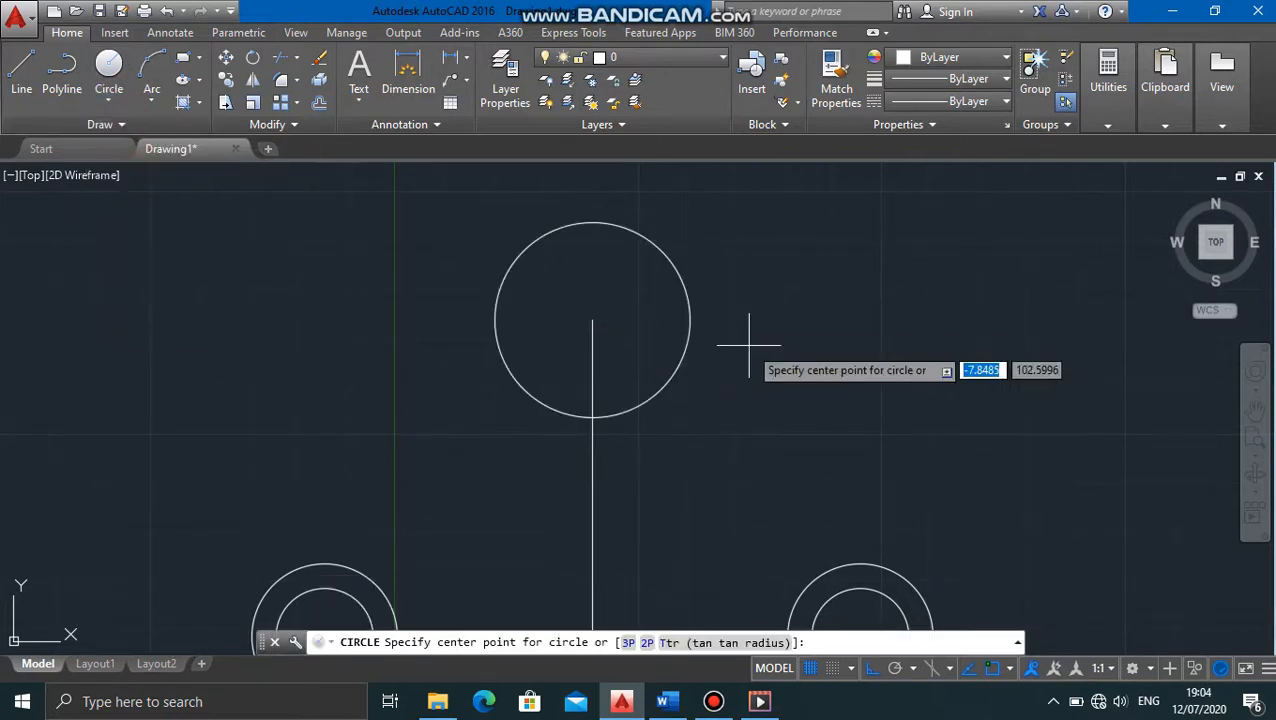
left_click(592, 320)
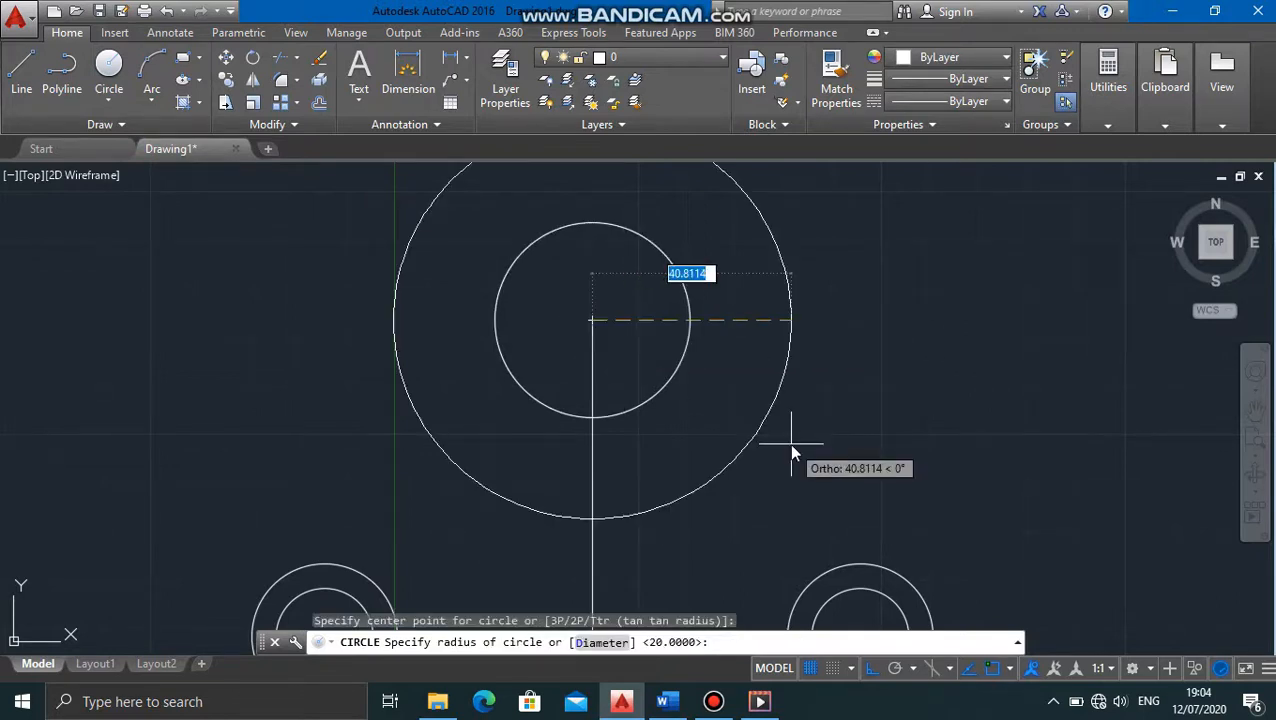
type("31")
key("Return")
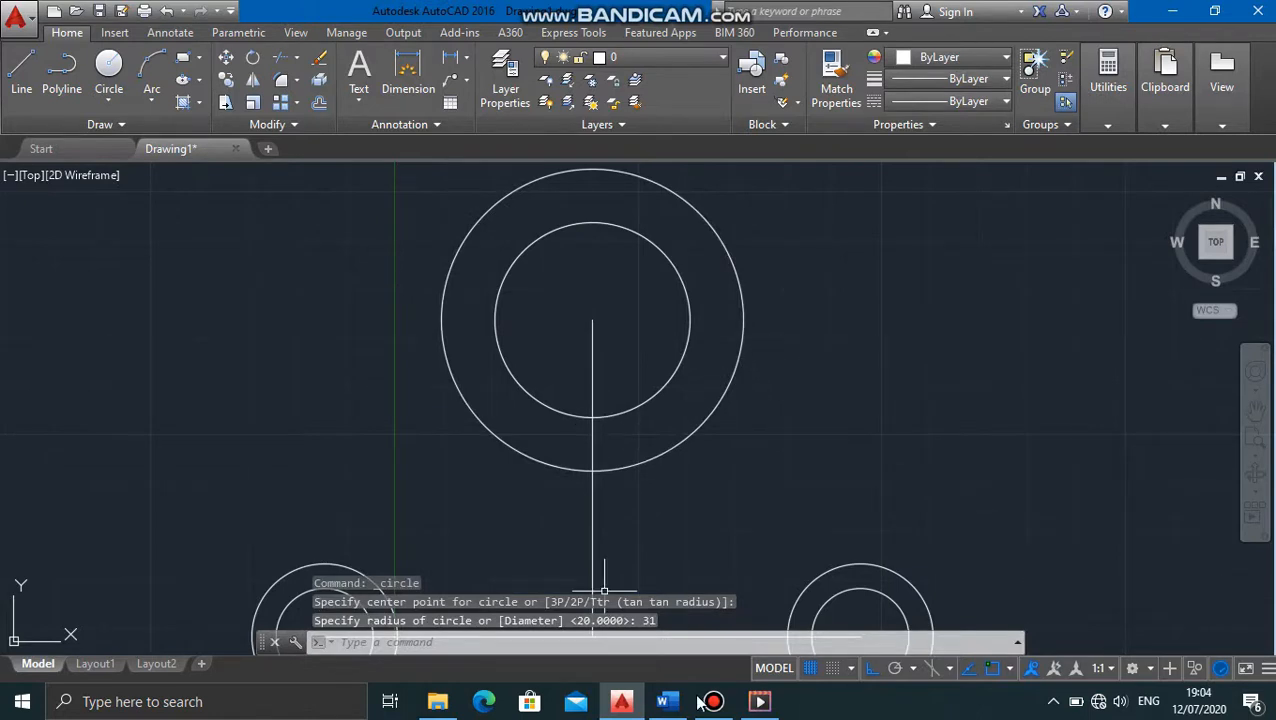
Step: Check the Word reference again and, back in AutoCAD, draw a horizontal line from the upper circles' centre rightward past the radius 31 circle
left_click(662, 701)
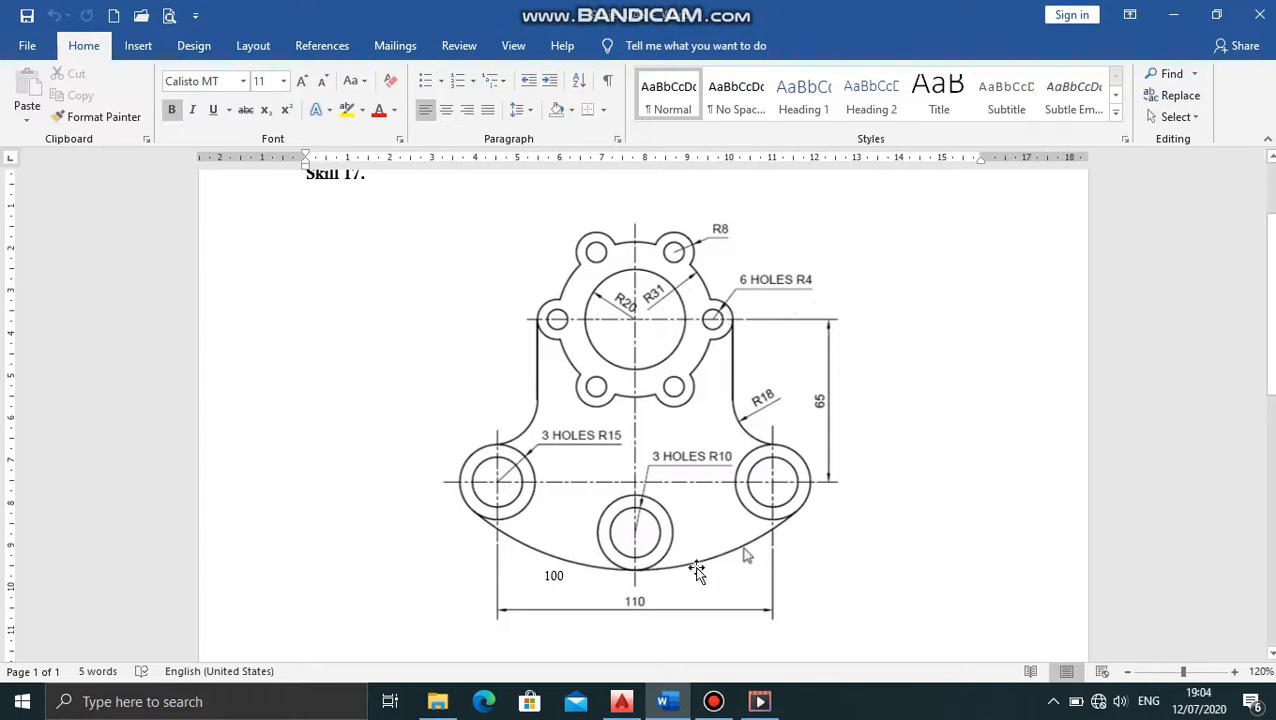
left_click(621, 703)
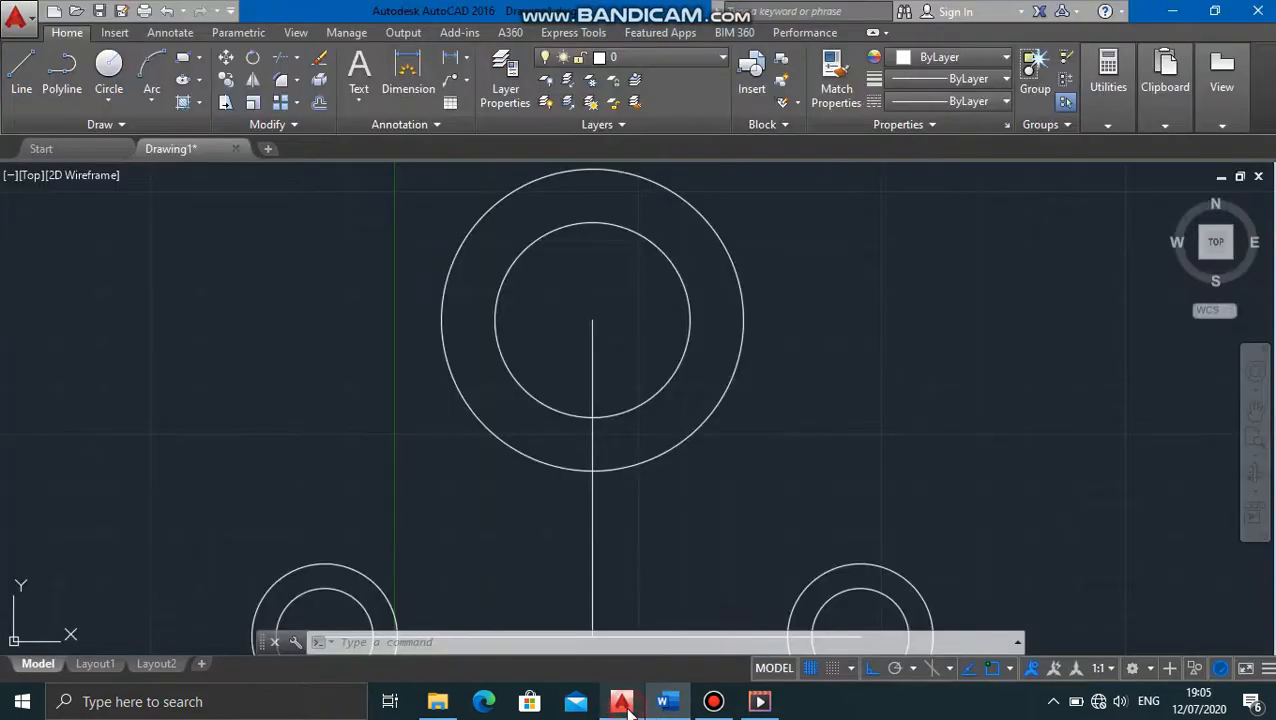
left_click(21, 68)
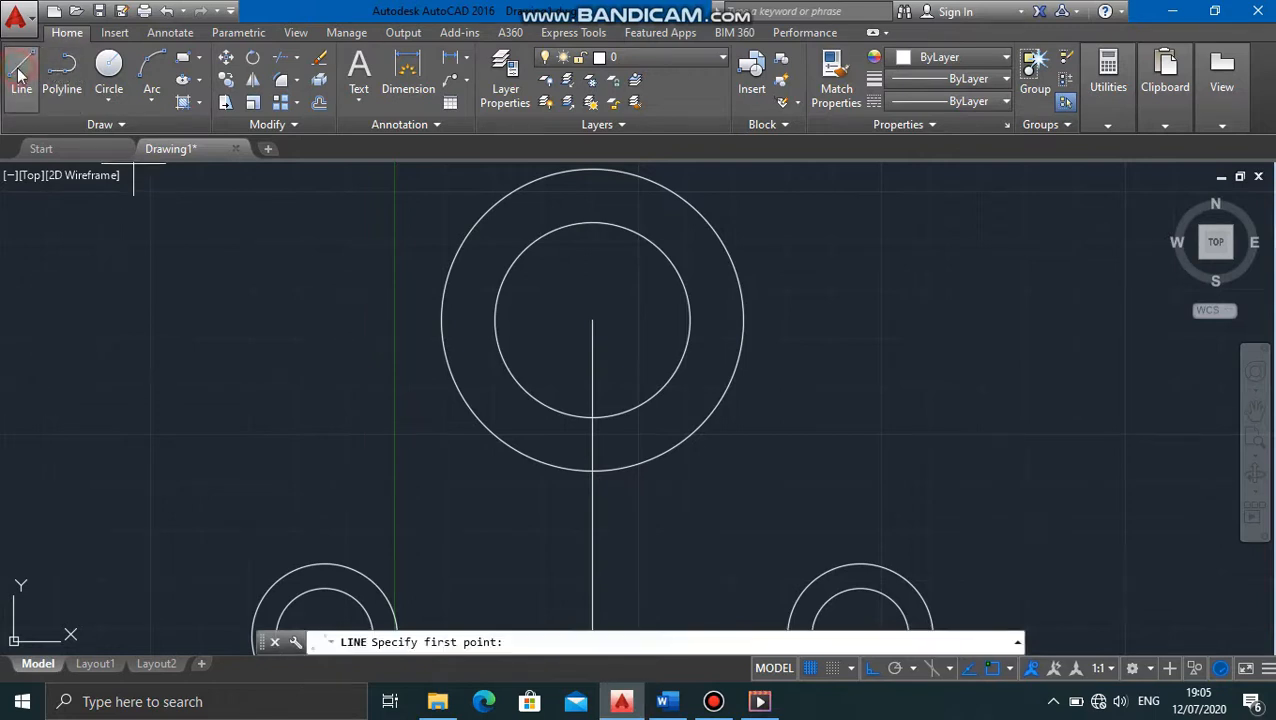
left_click(593, 321)
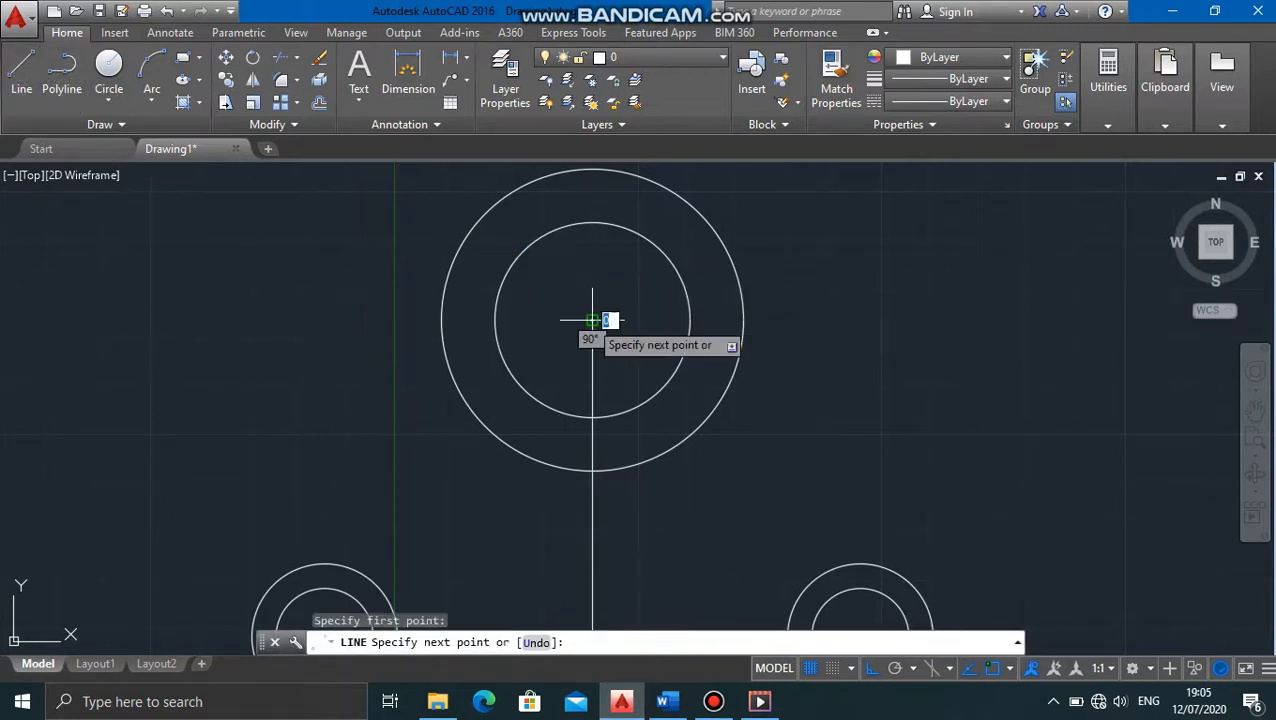
left_click(849, 296)
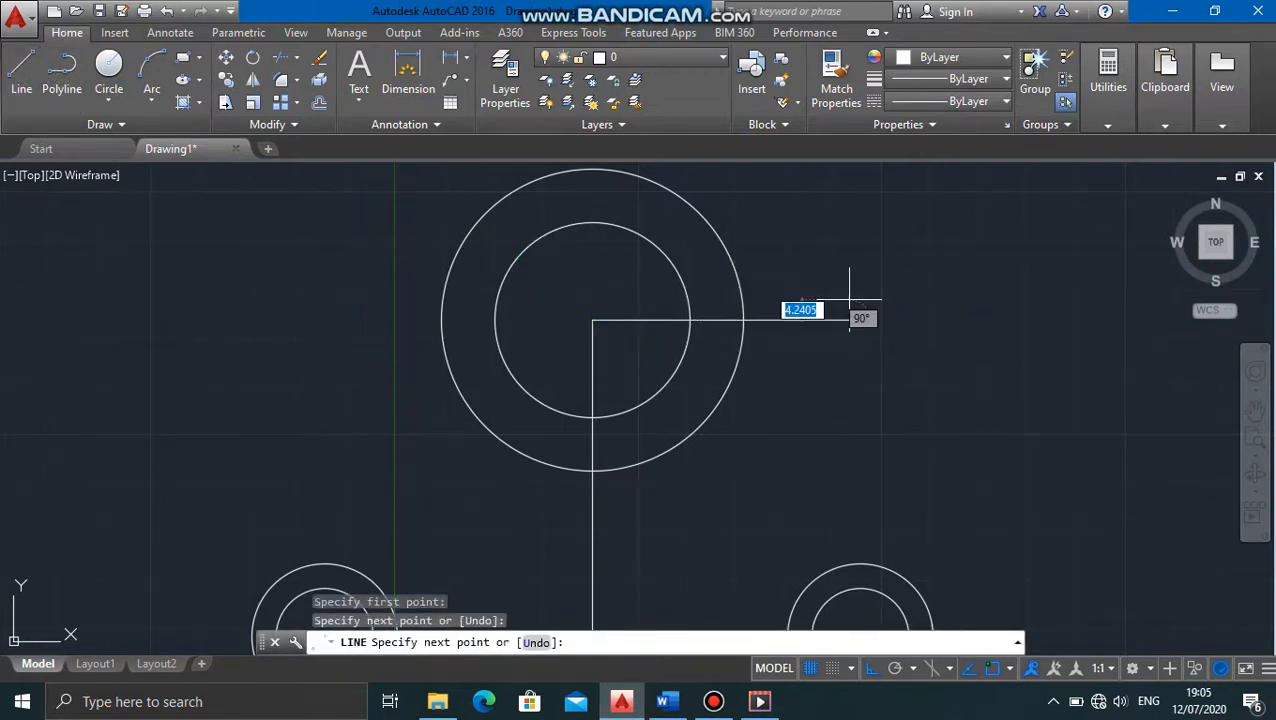
key("Return")
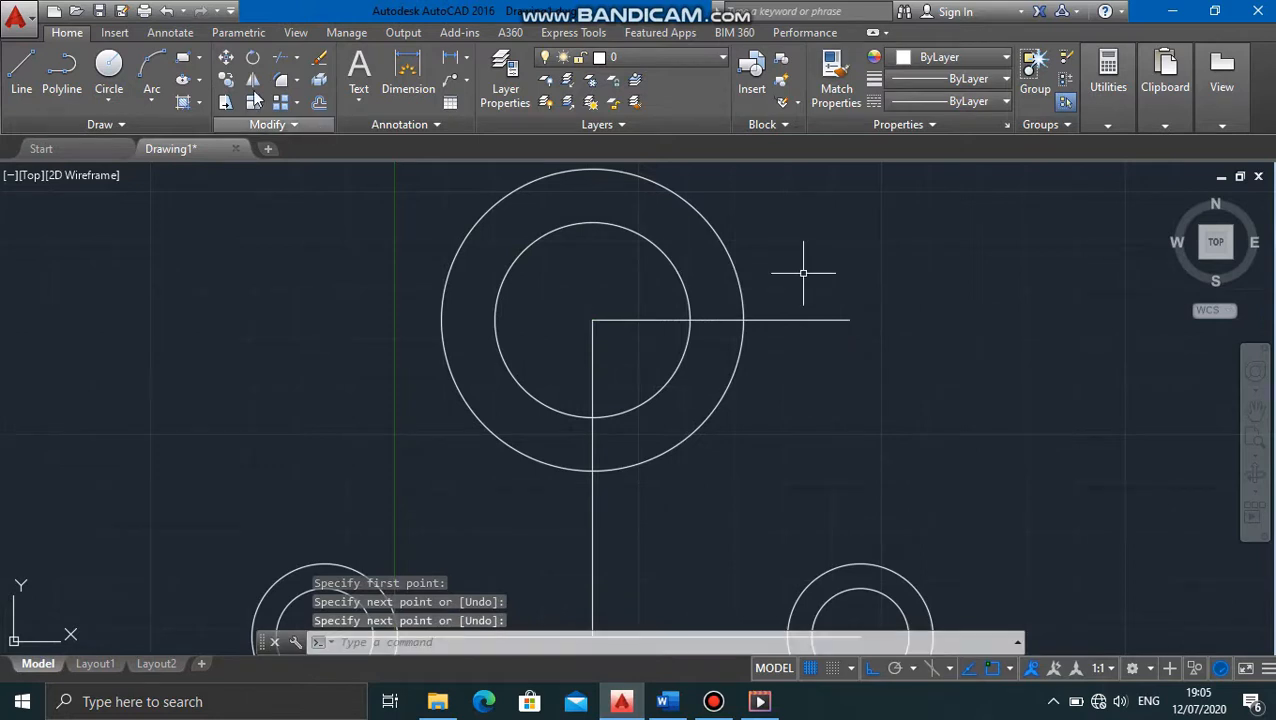
Step: Draw a radius 4 circle centred on the right quadrant of the radius 31 circle
left_click(109, 100)
left_click(130, 141)
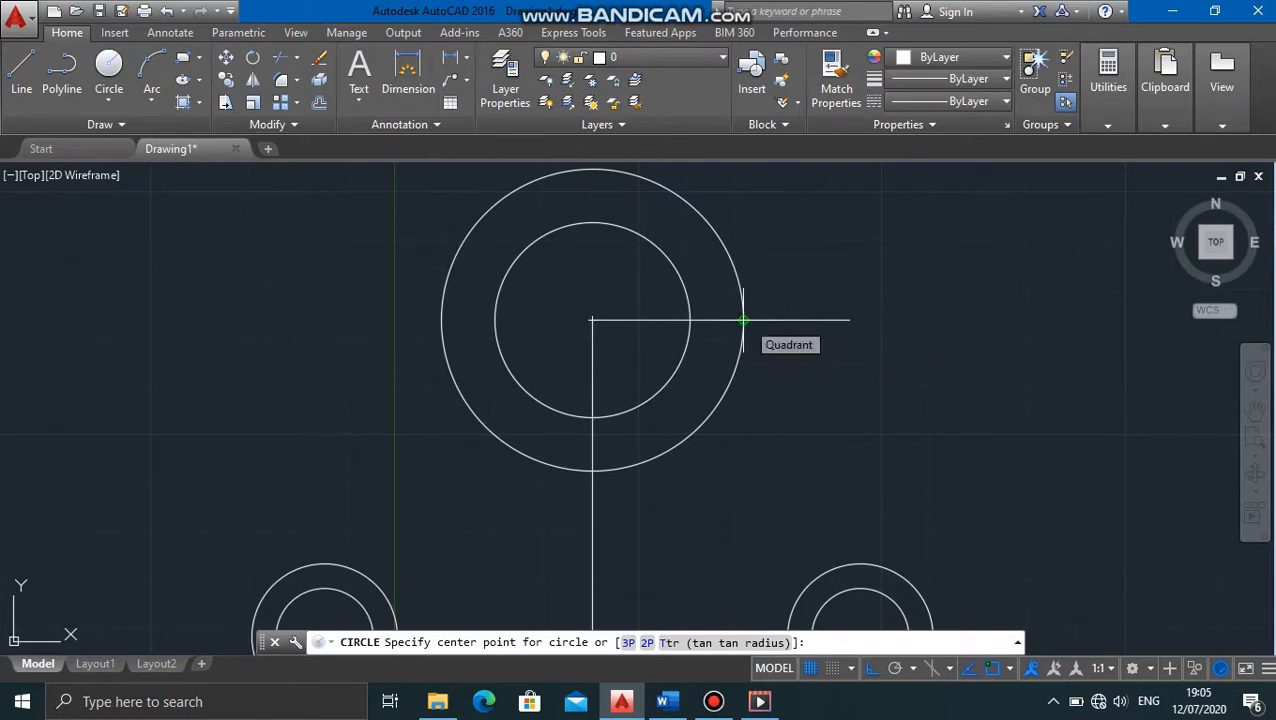
left_click(743, 320)
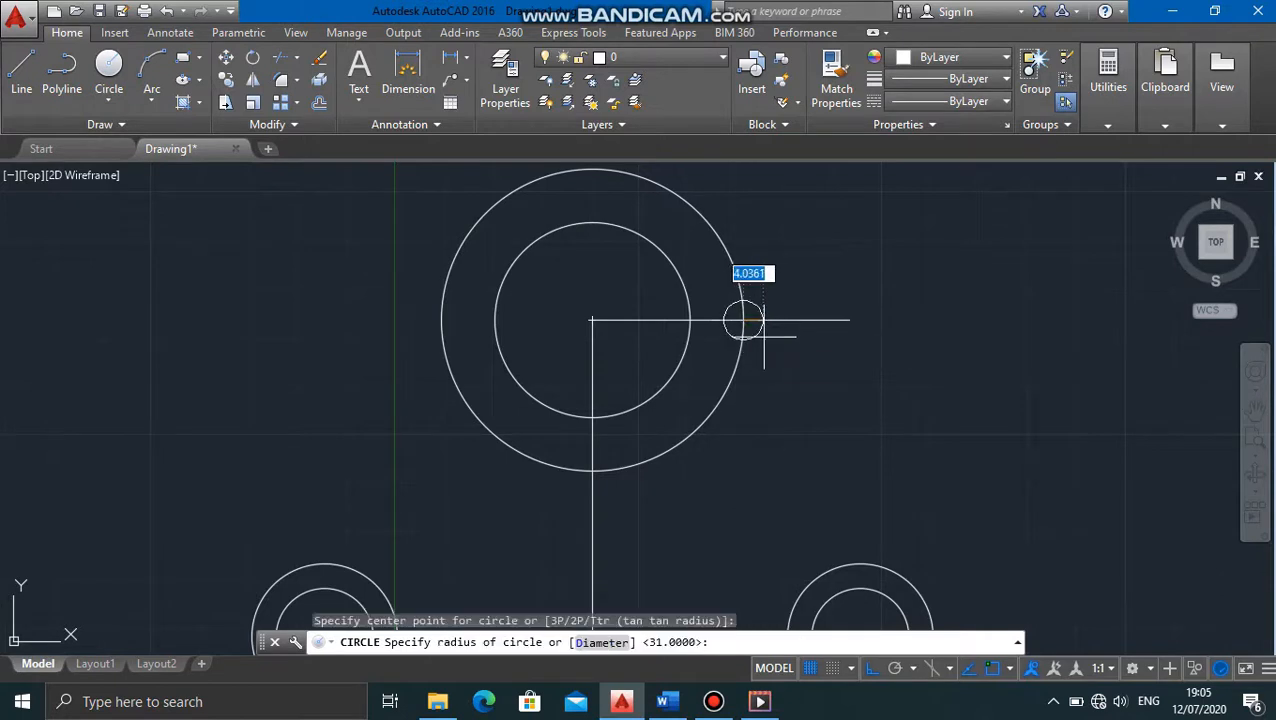
type("4")
key("Return")
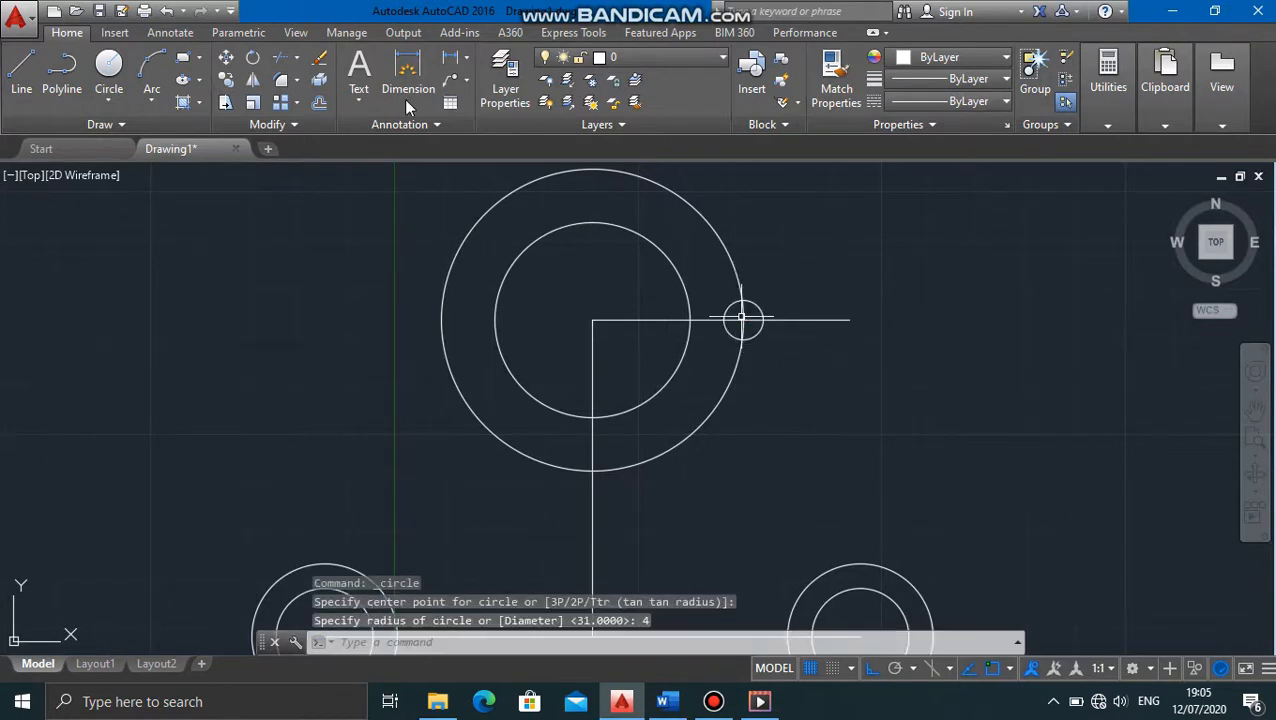
Step: Draw a radius 8 circle concentric with the radius 4 circle and delete the horizontal construction line through them
left_click(115, 98)
left_click(125, 128)
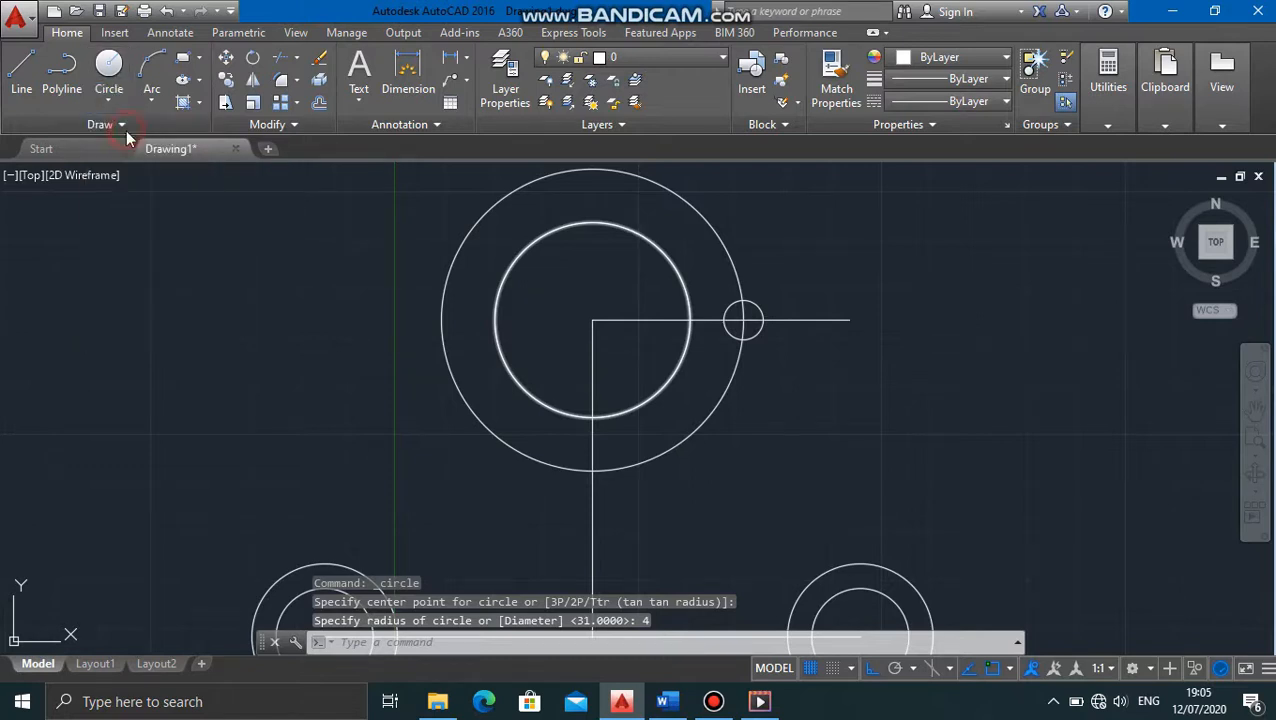
left_click(743, 320)
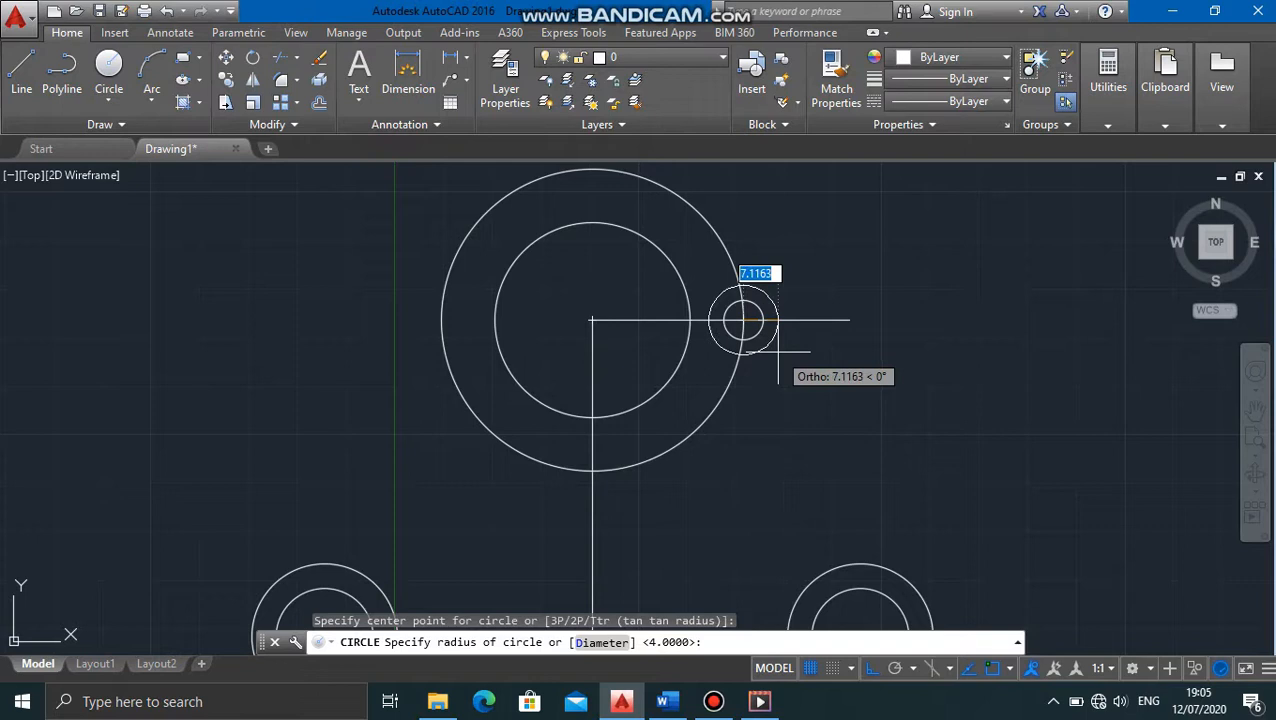
type("8")
key("Return")
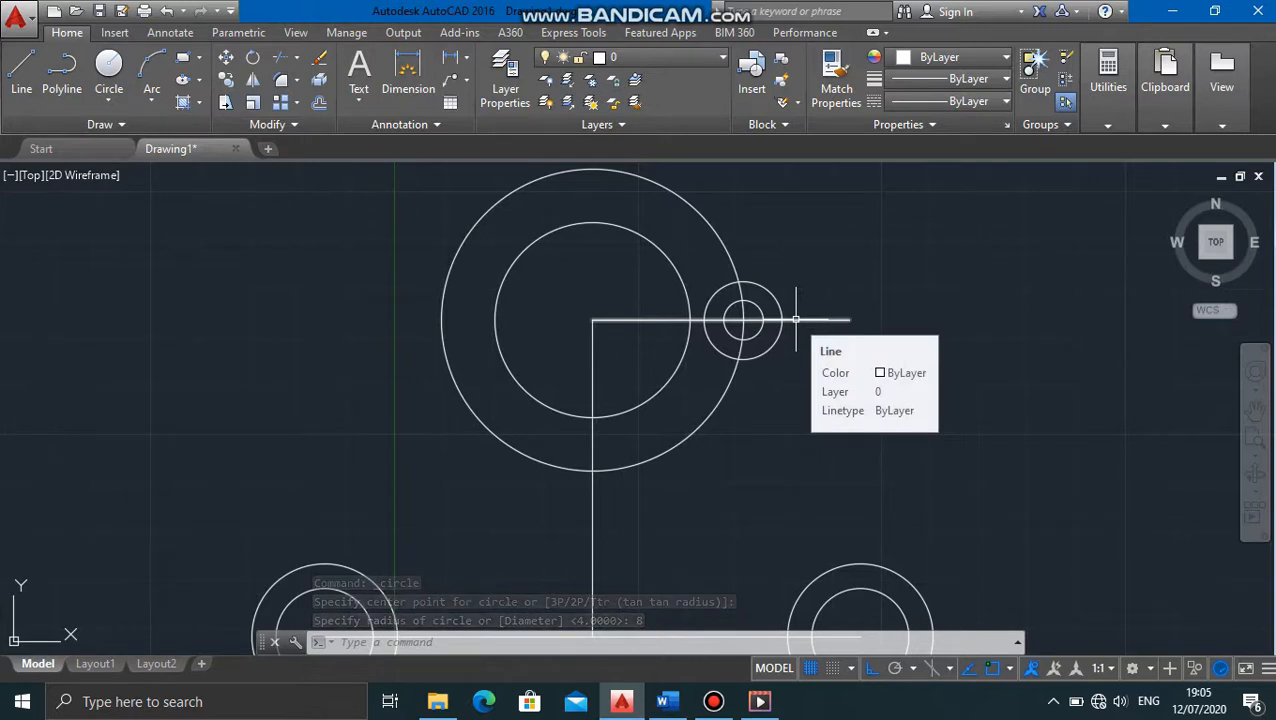
left_click(796, 320)
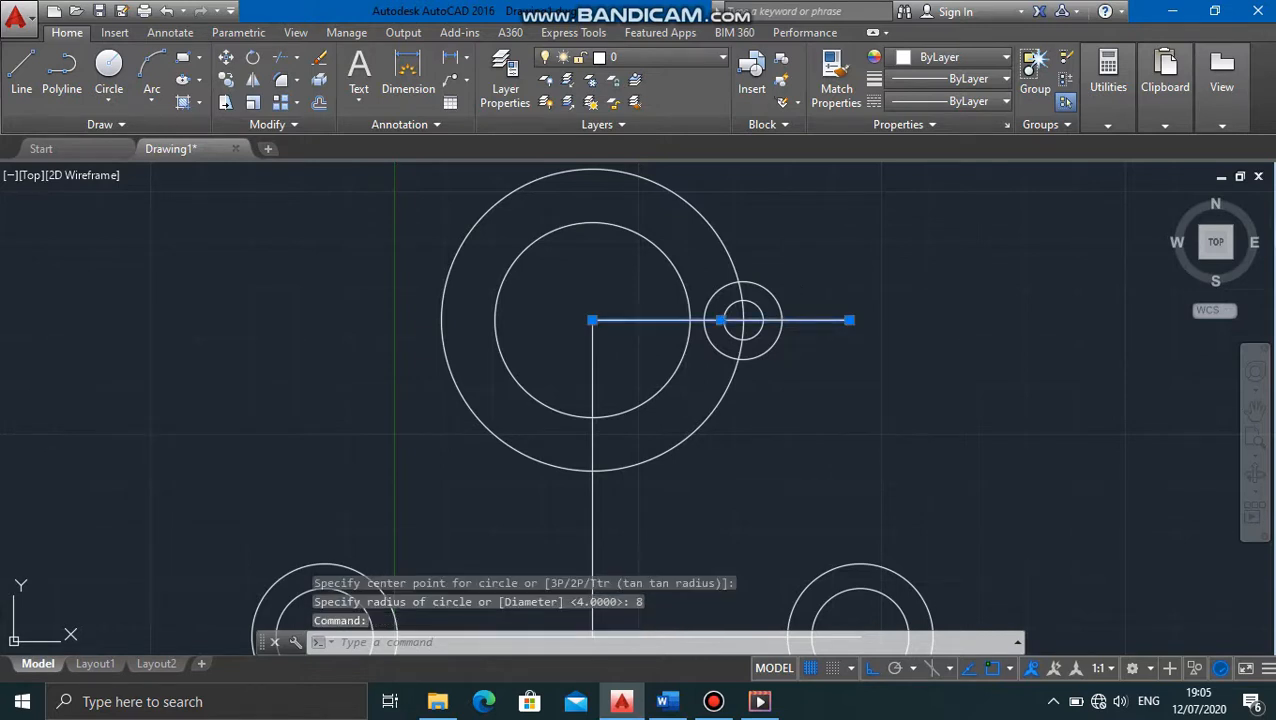
key("Delete")
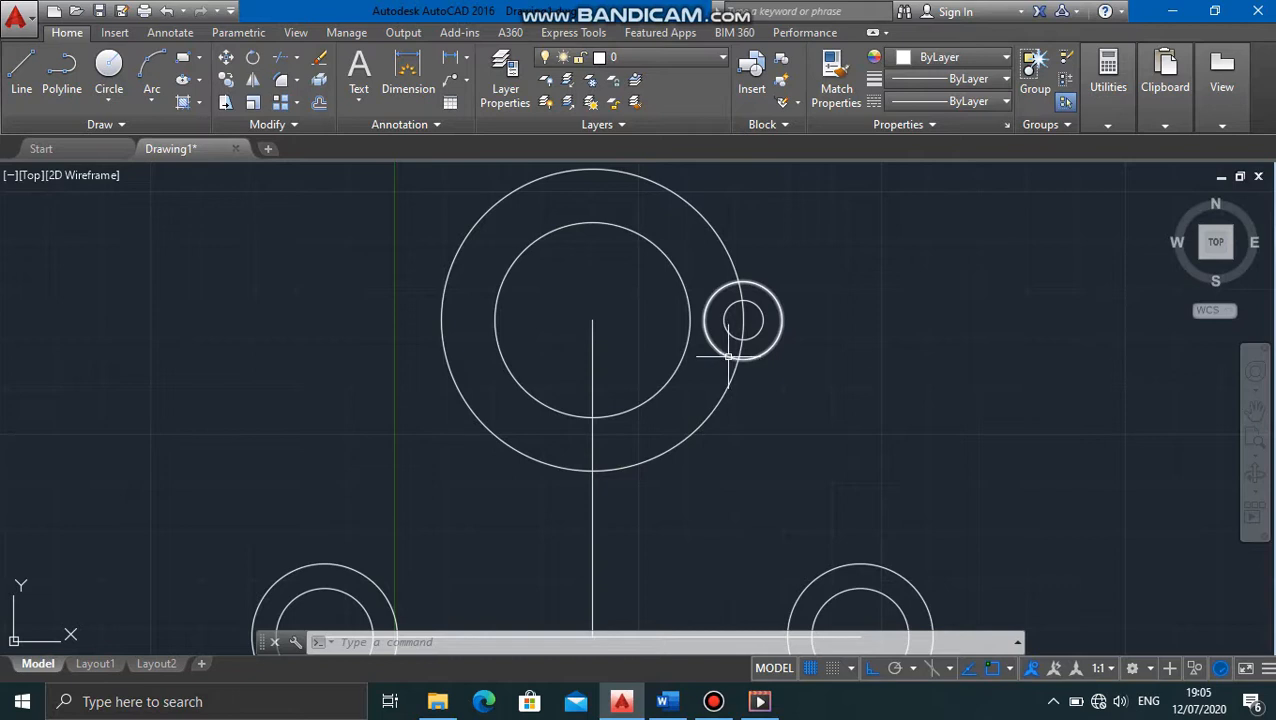
Step: Trim away the part of the radius 8 circle that lies inside the radius 31 circle
left_click(280, 60)
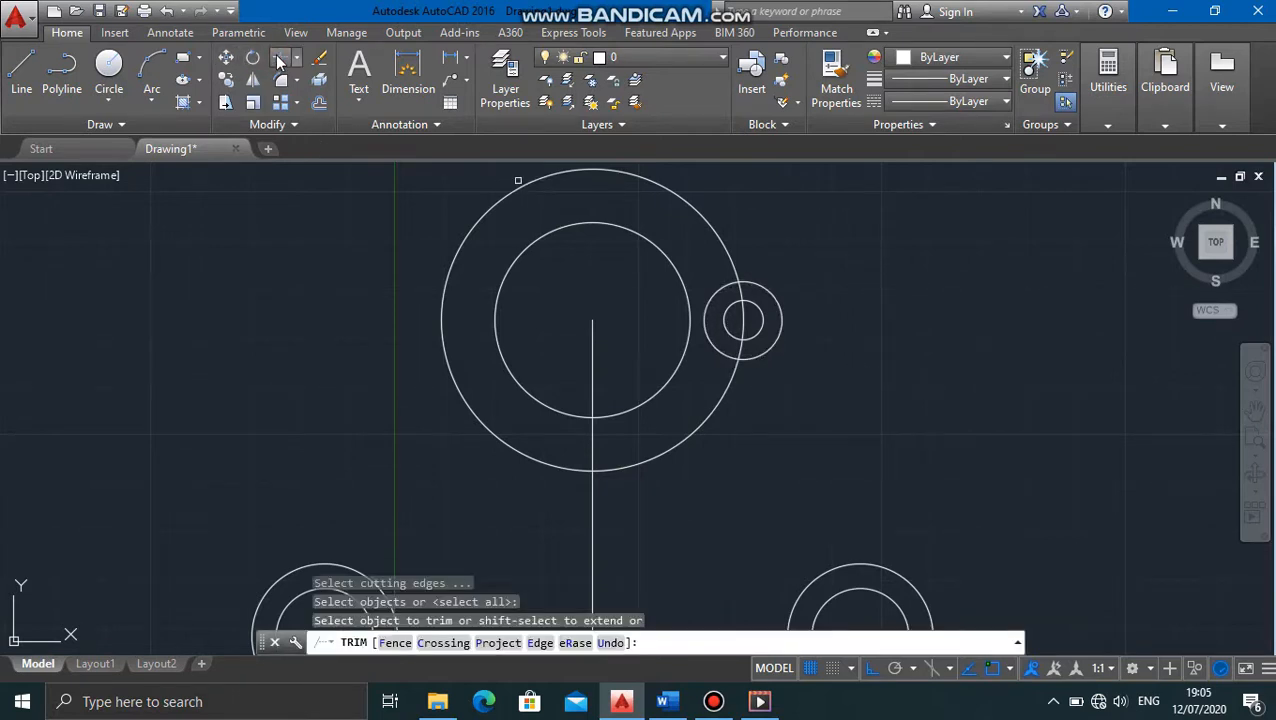
left_click(714, 291)
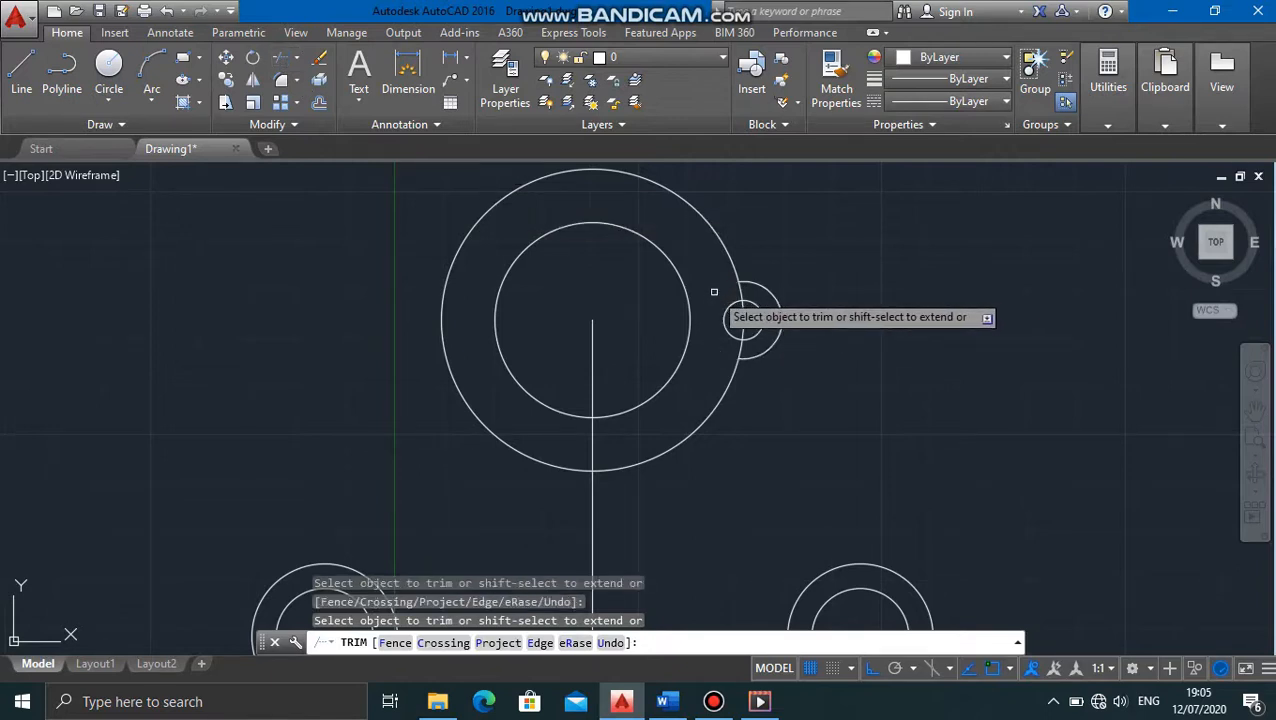
key("Escape")
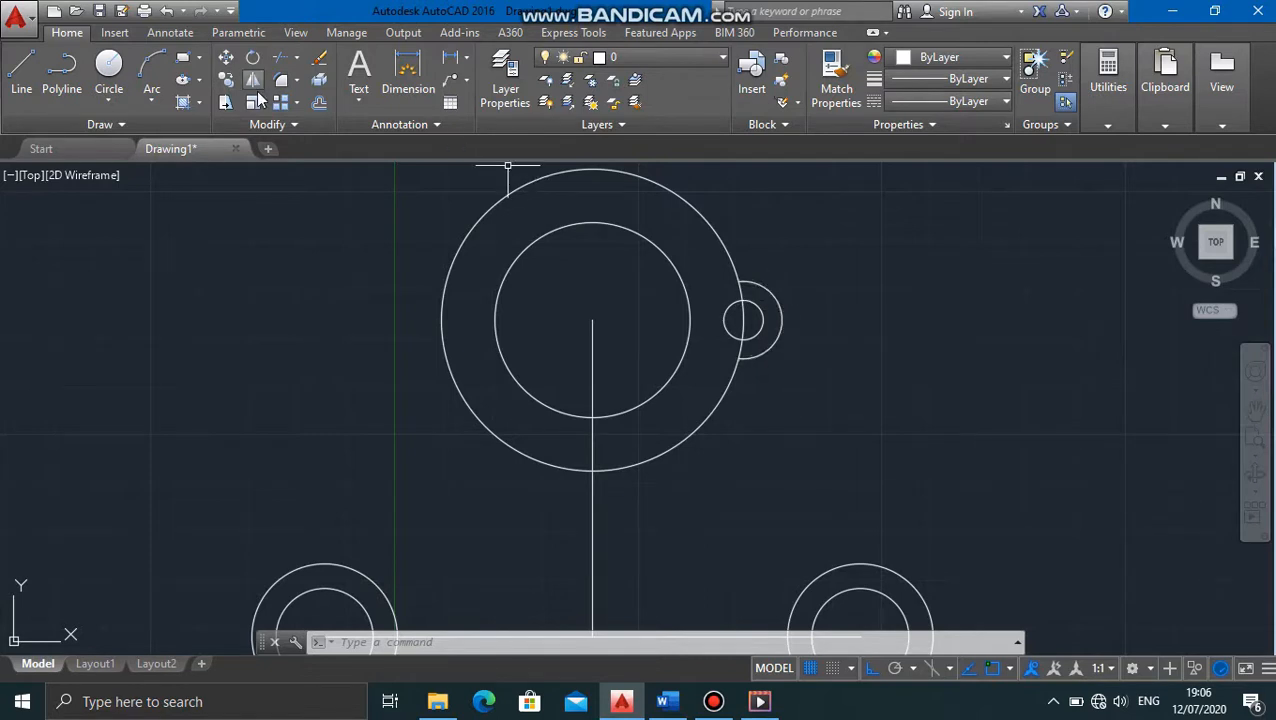
Step: Create a six-item polar array of the radius 8 arc and radius 4 circle about the radius 20 circle's centre
left_click(294, 106)
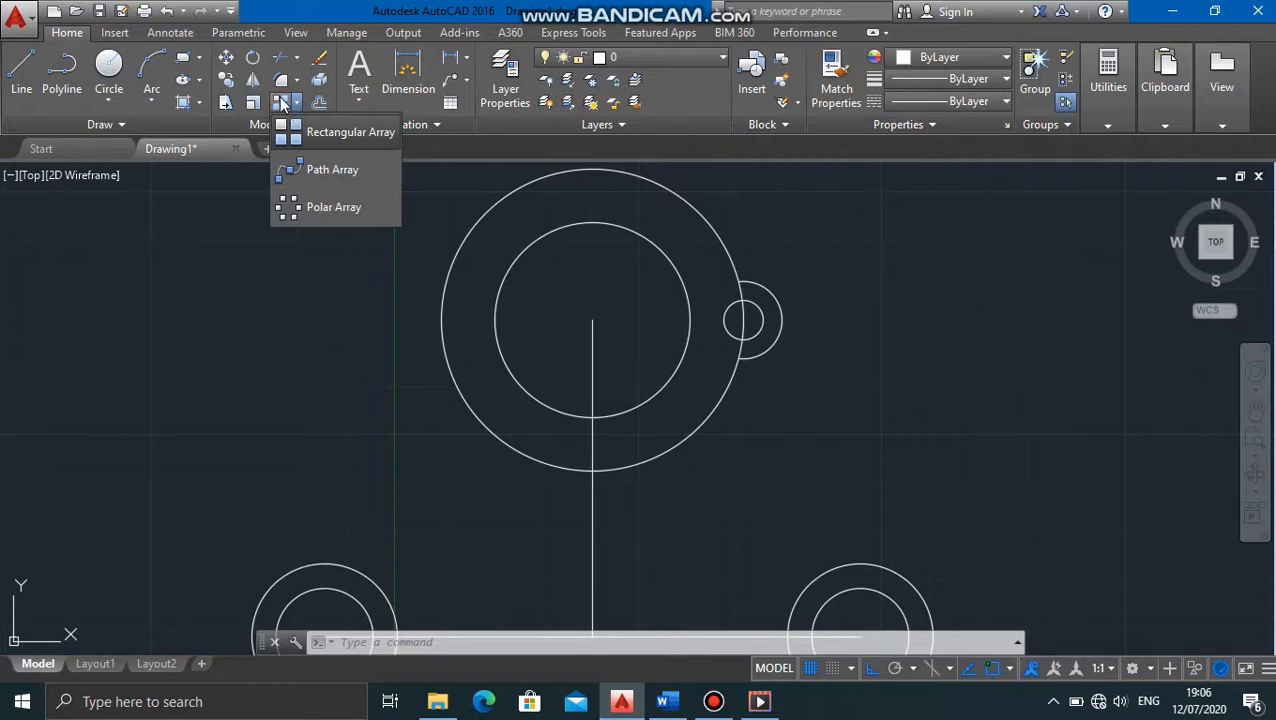
left_click(313, 203)
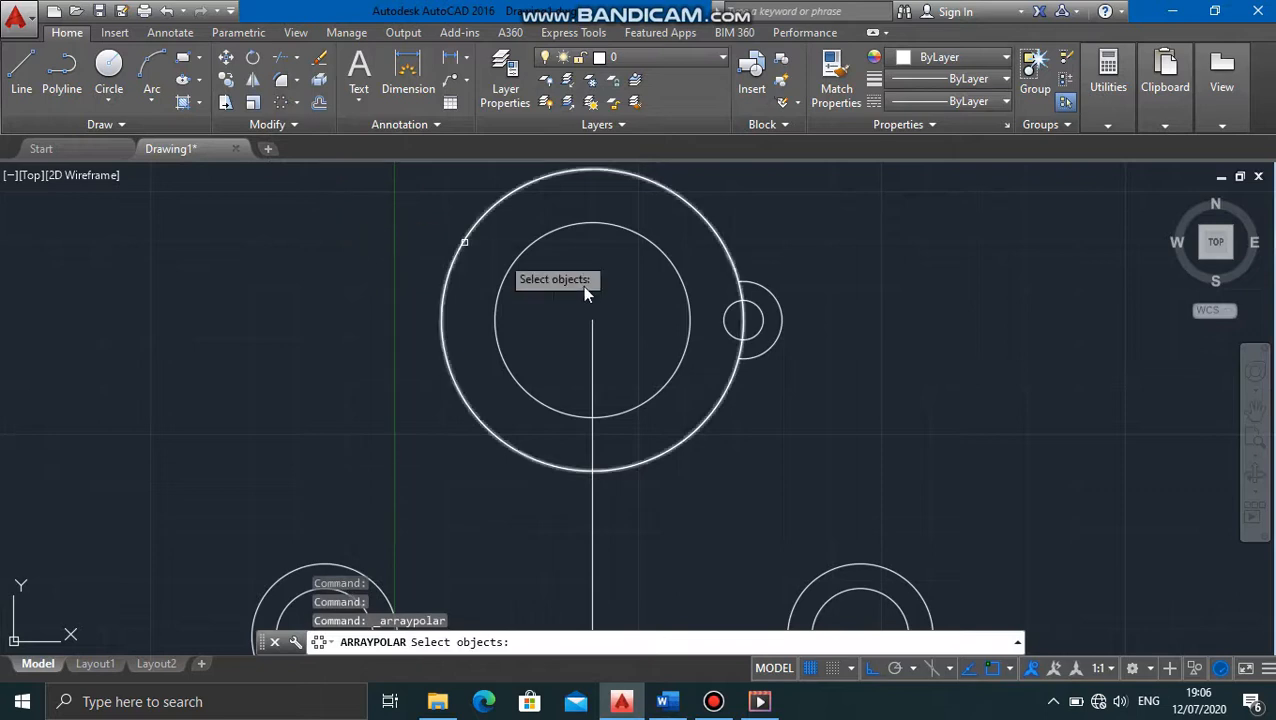
left_click(773, 297)
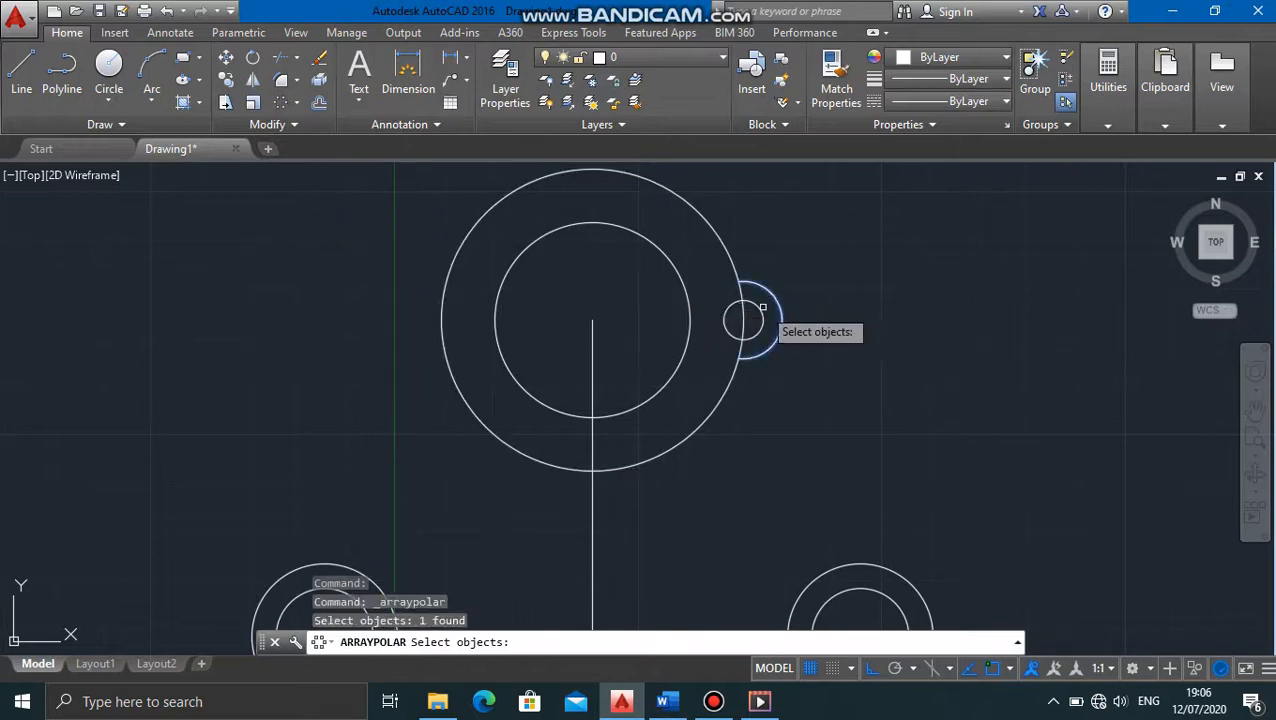
left_click(759, 308)
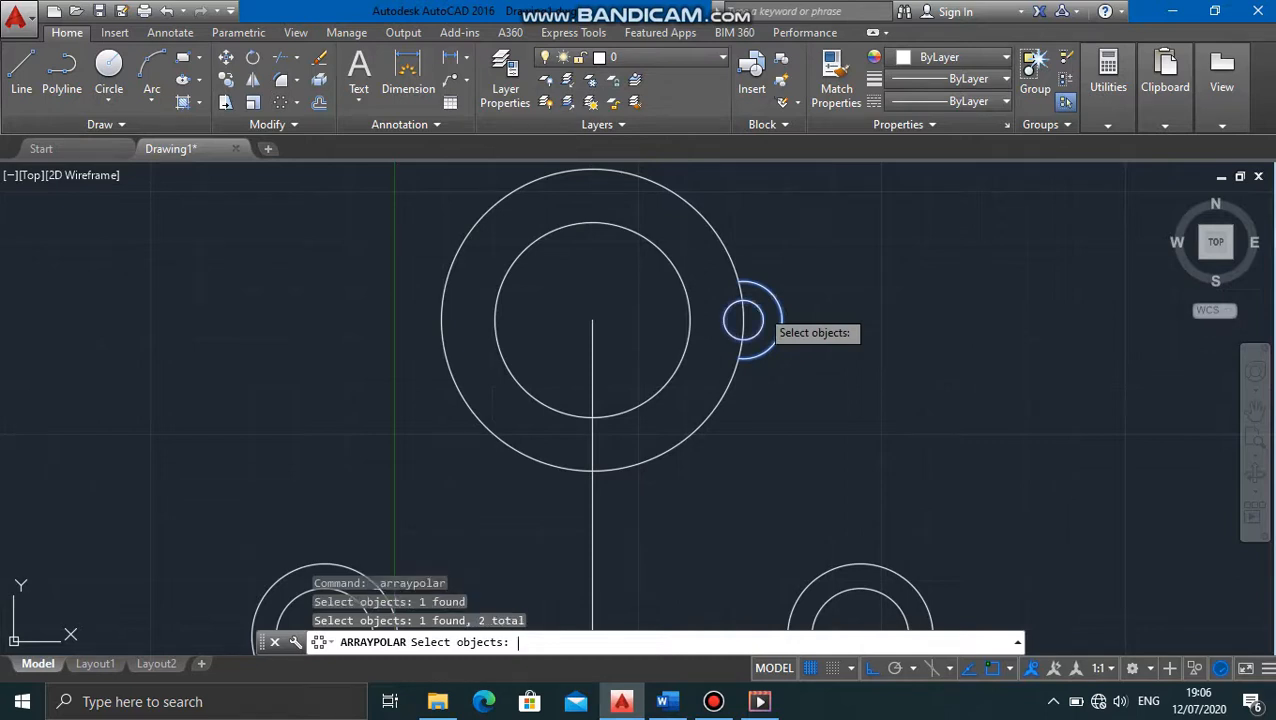
key("Return")
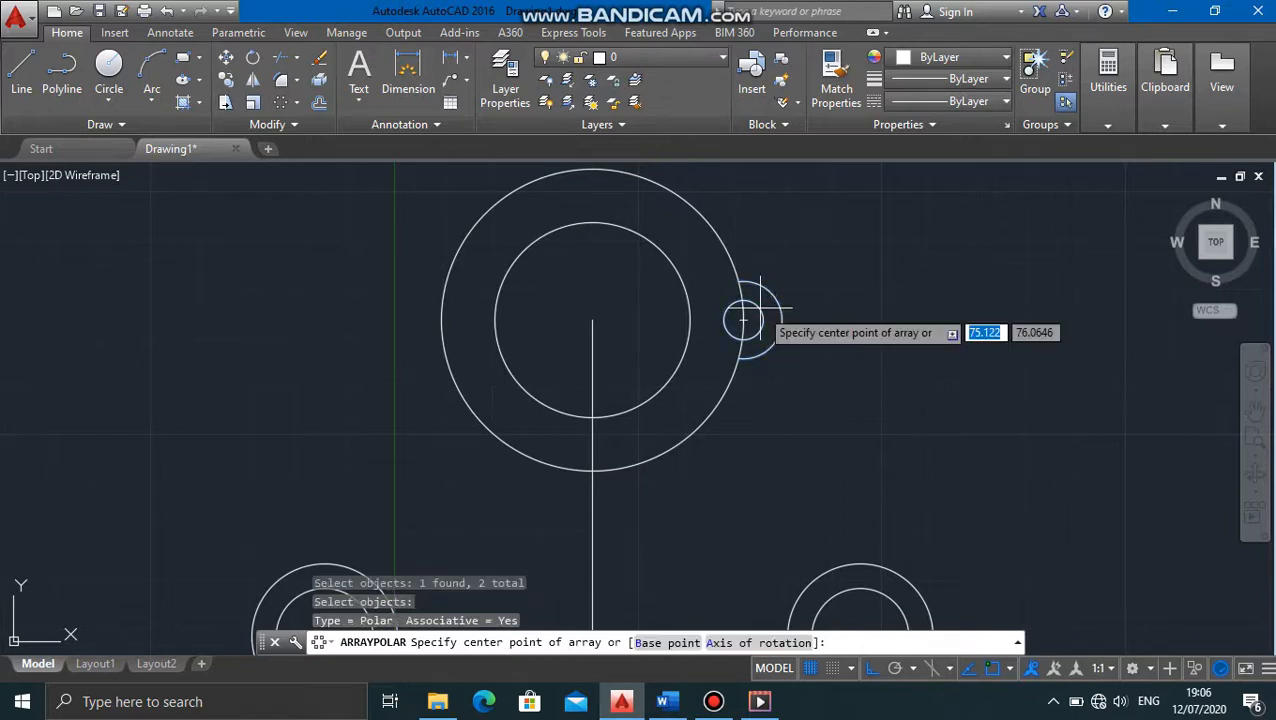
left_click(592, 320)
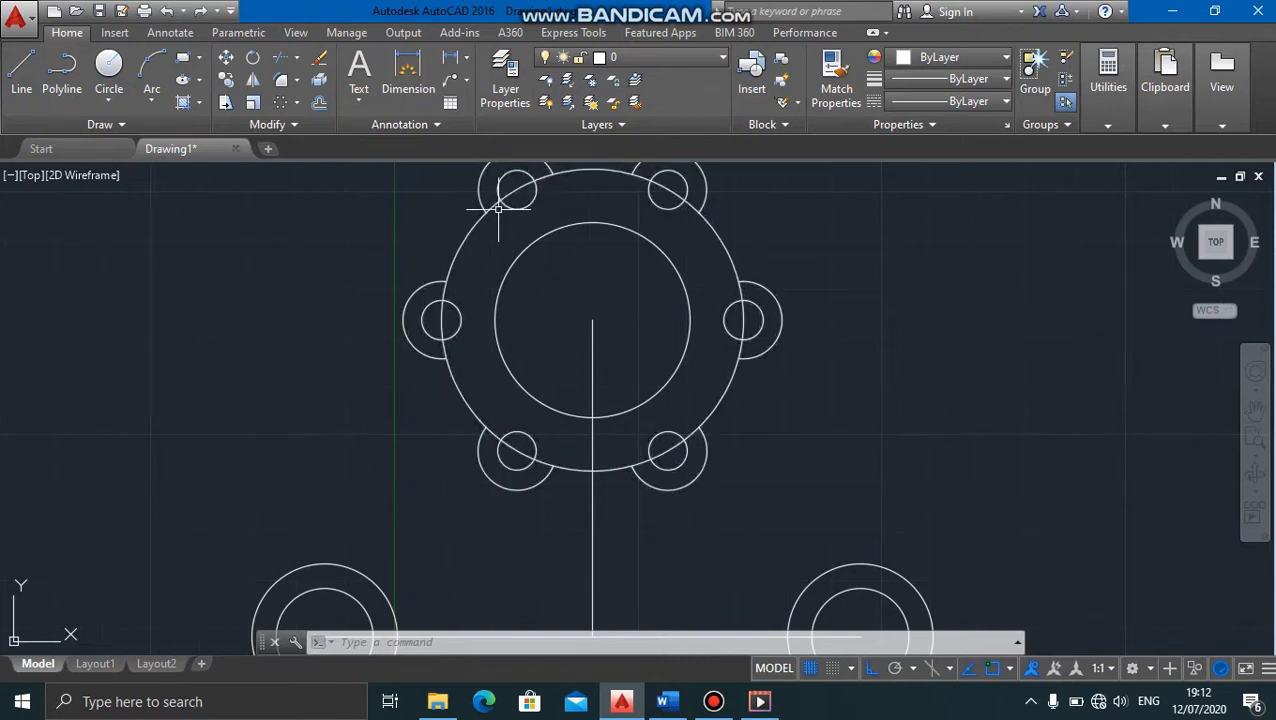
Step: Trim away all segments of the radius 31 circle that run through the six R4 holes and R8 lobes
left_click(284, 58)
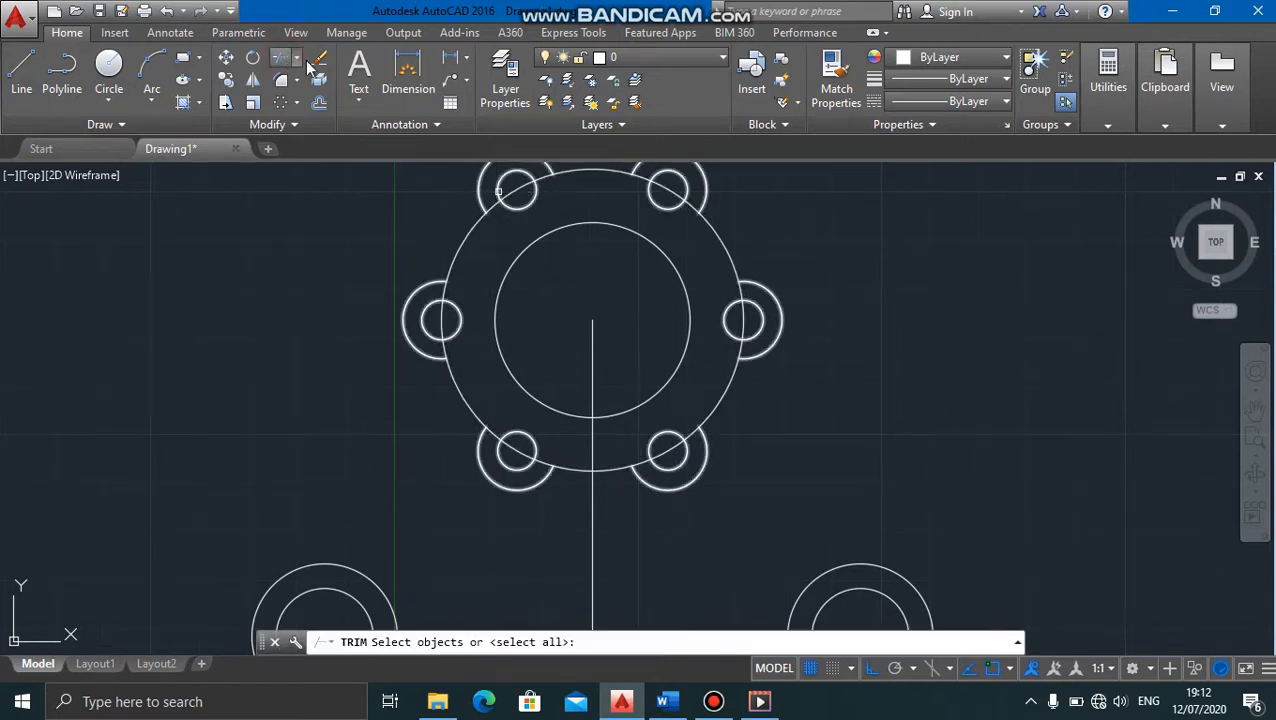
key("Return")
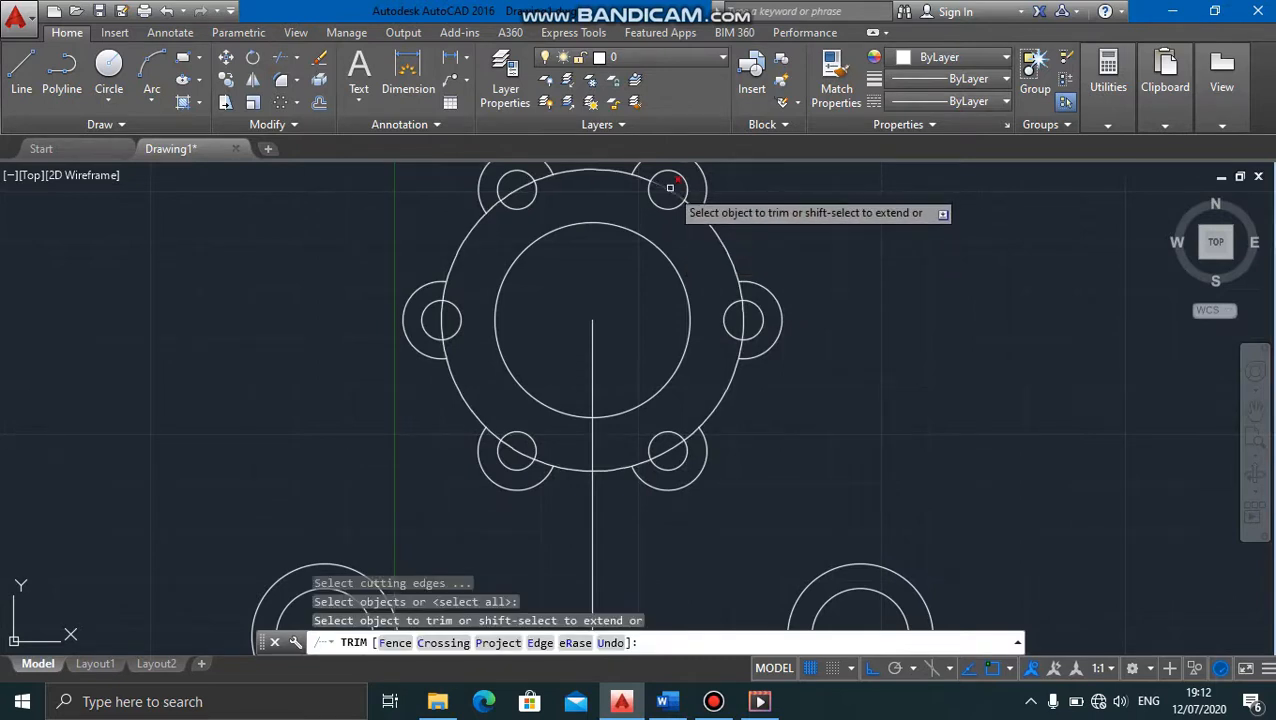
left_click(670, 188)
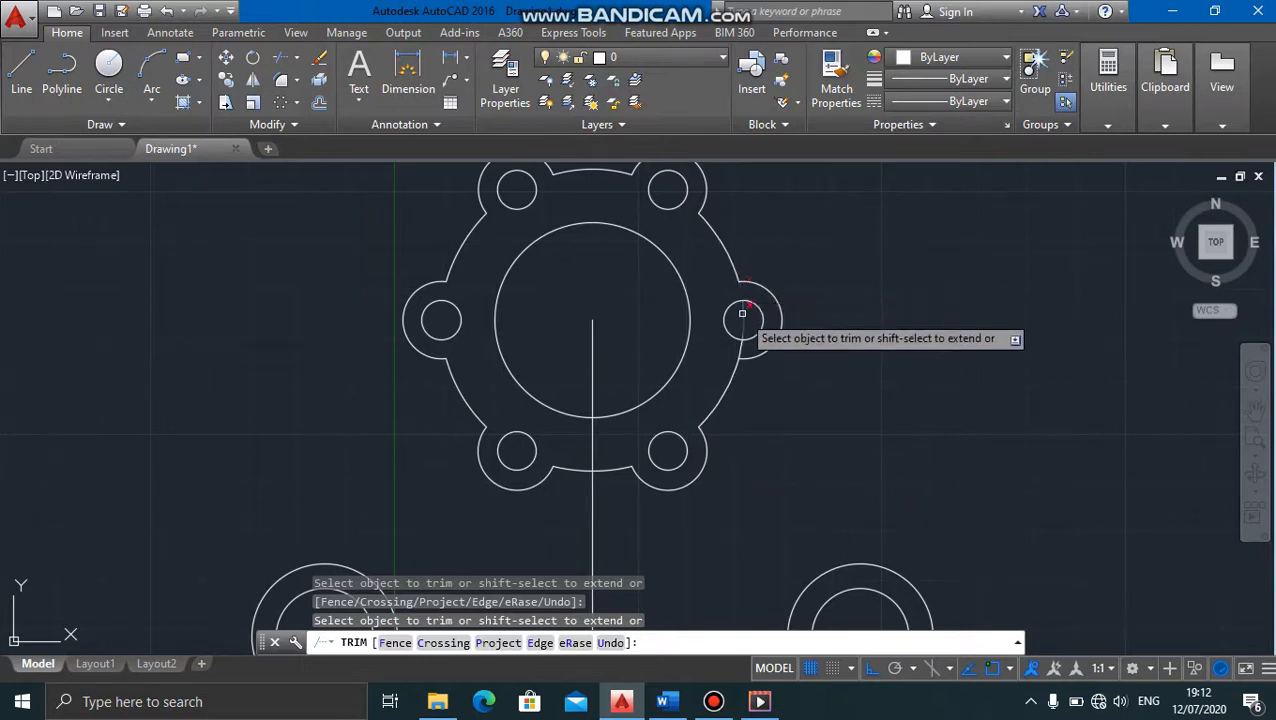
left_click(744, 349)
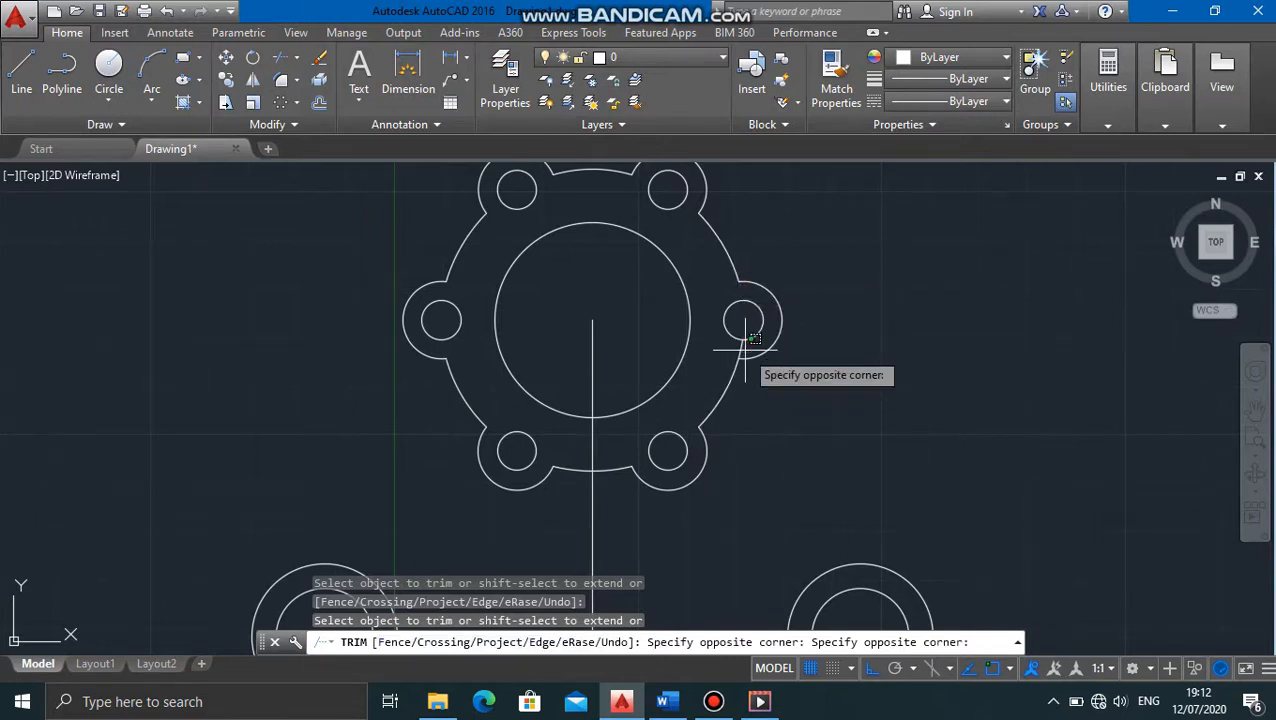
key("Escape")
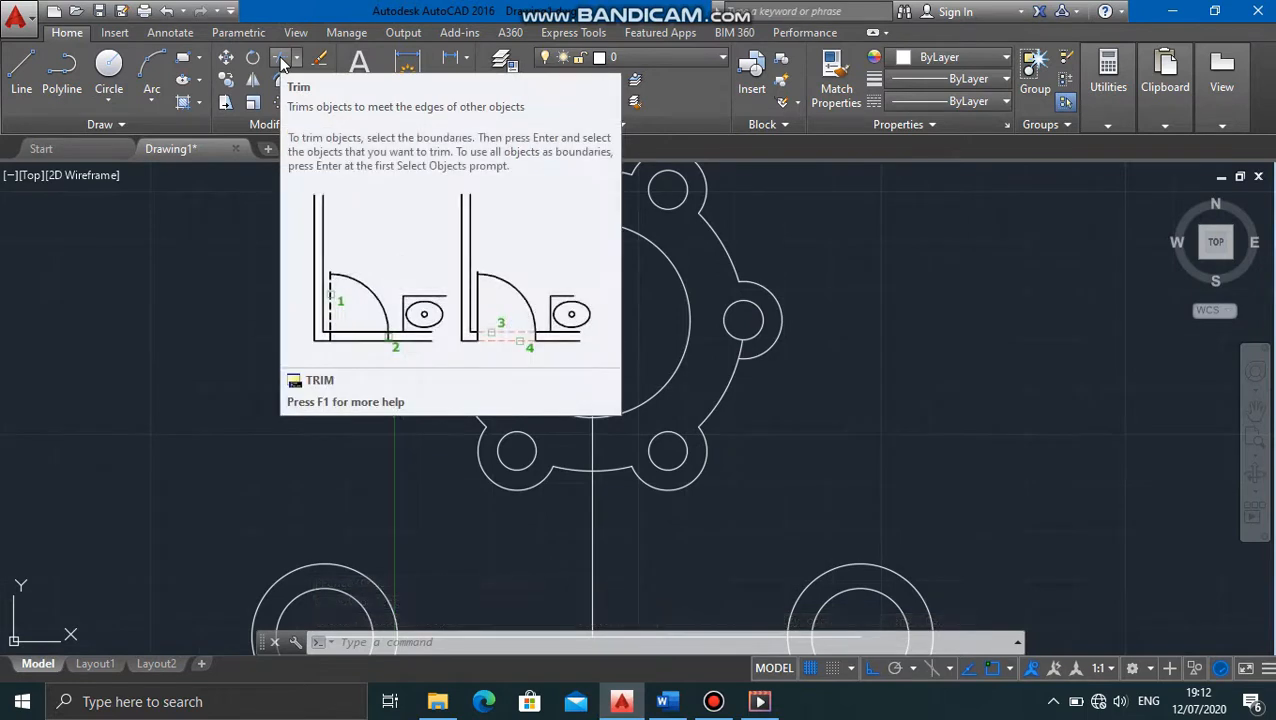
left_click(281, 62)
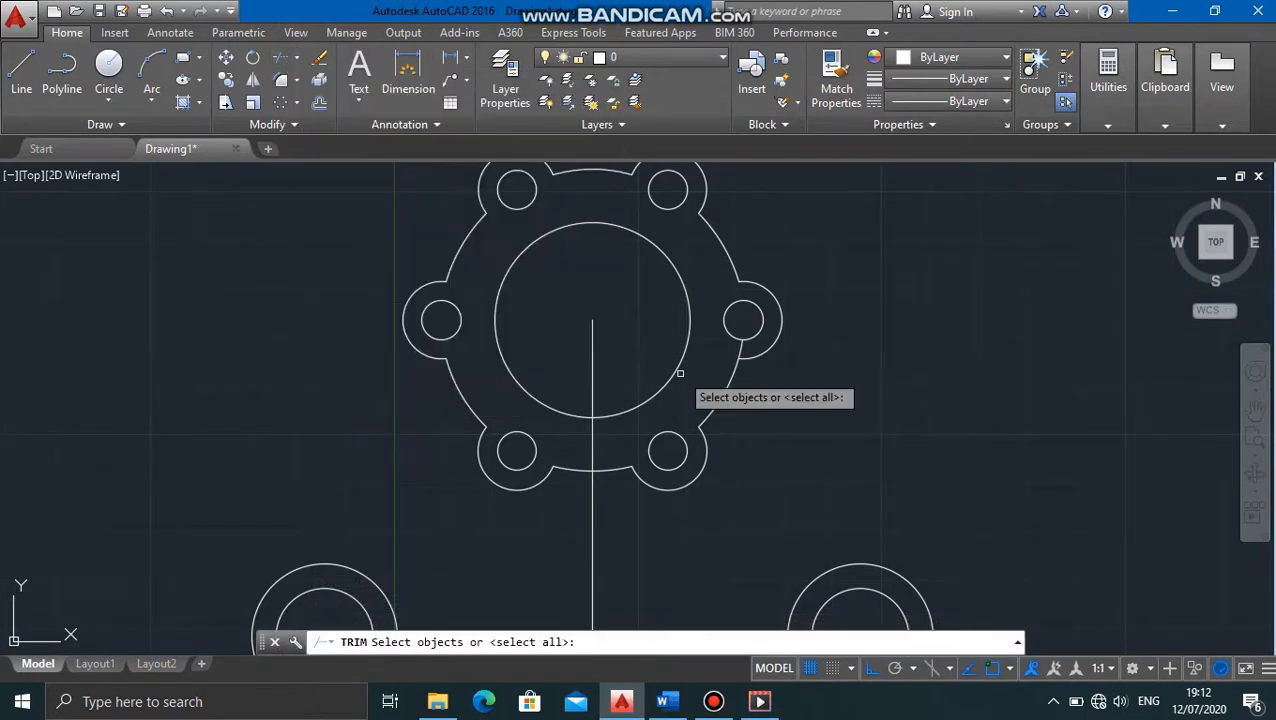
key("Return")
left_click(740, 350)
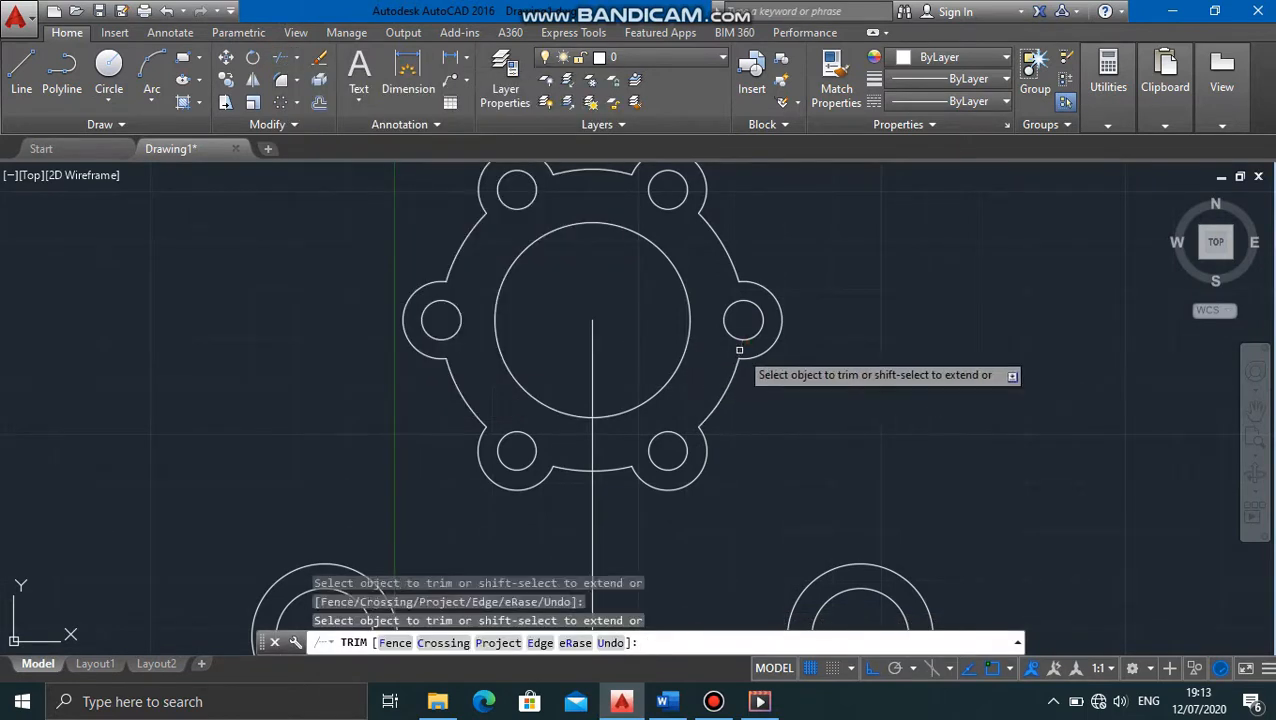
key("Escape")
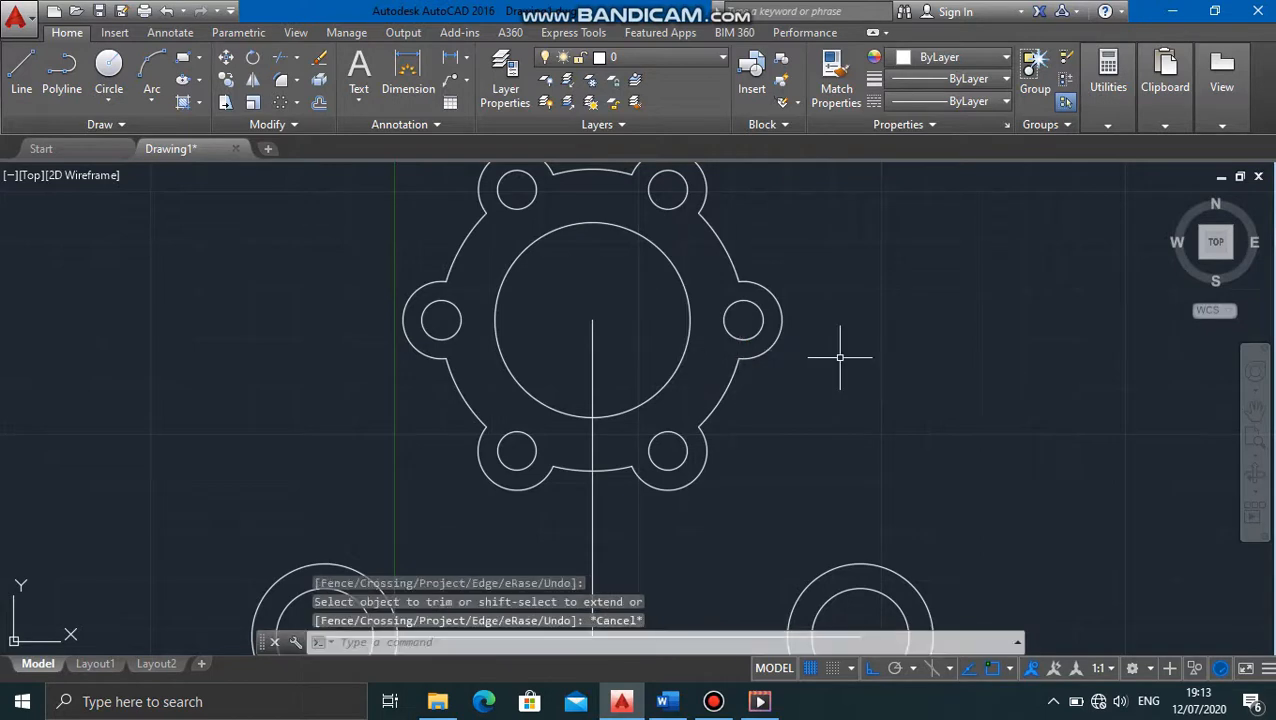
Step: Check the Word reference and, back in AutoCAD, draw a vertical line downward from the outer quadrant of the flange's right R8 lobe
left_click(1255, 411)
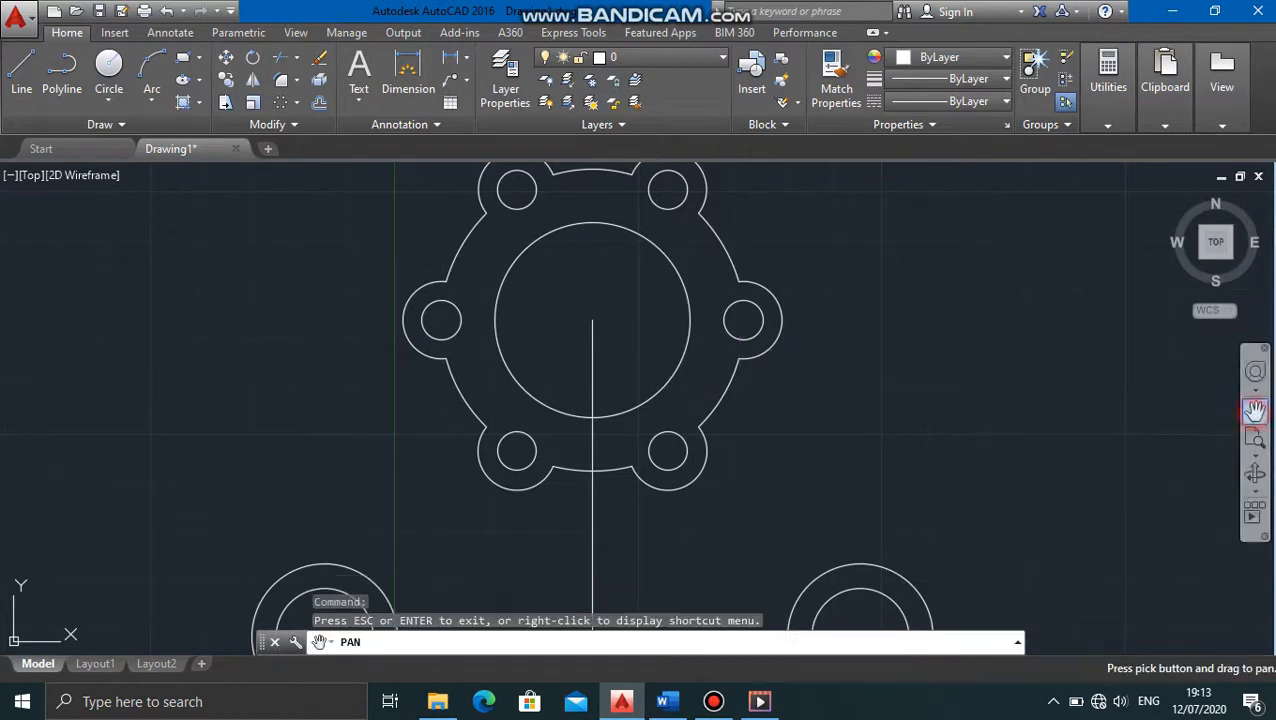
mouse_move(997, 461)
left_mouse_down()
mouse_move(991, 359)
mouse_move(1009, 342)
mouse_move(989, 406)
left_mouse_up()
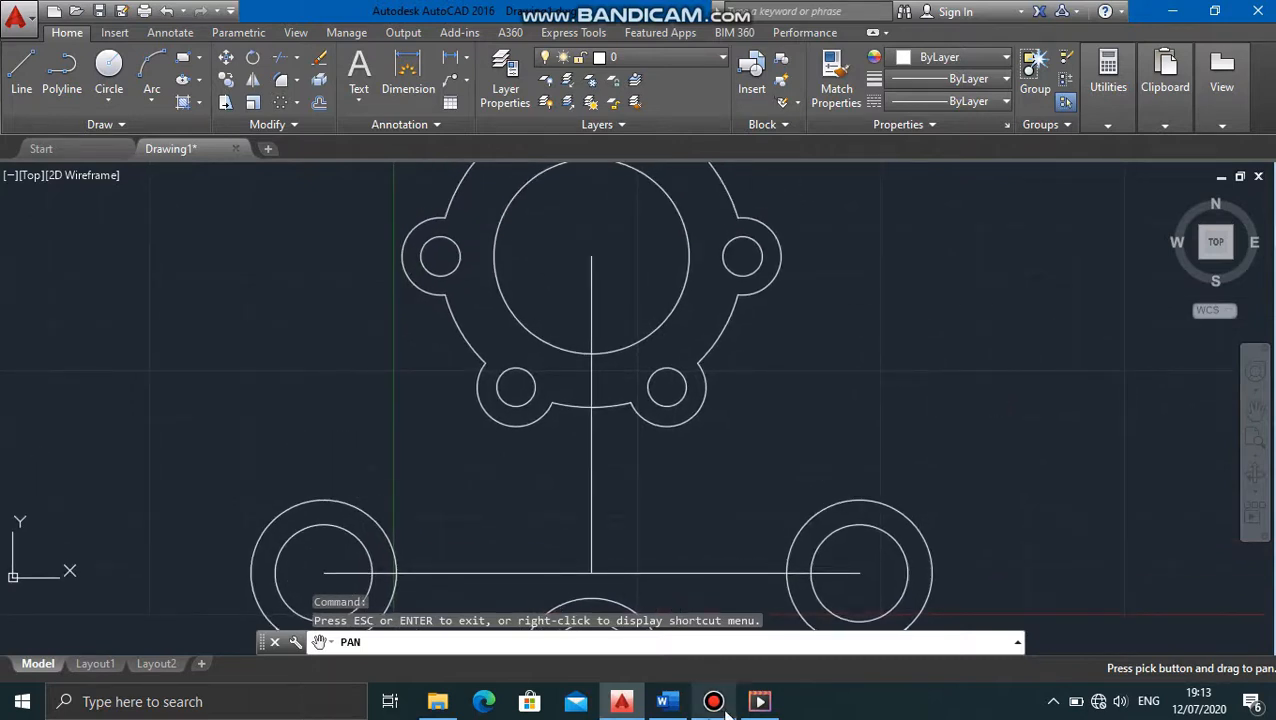
left_click(667, 701)
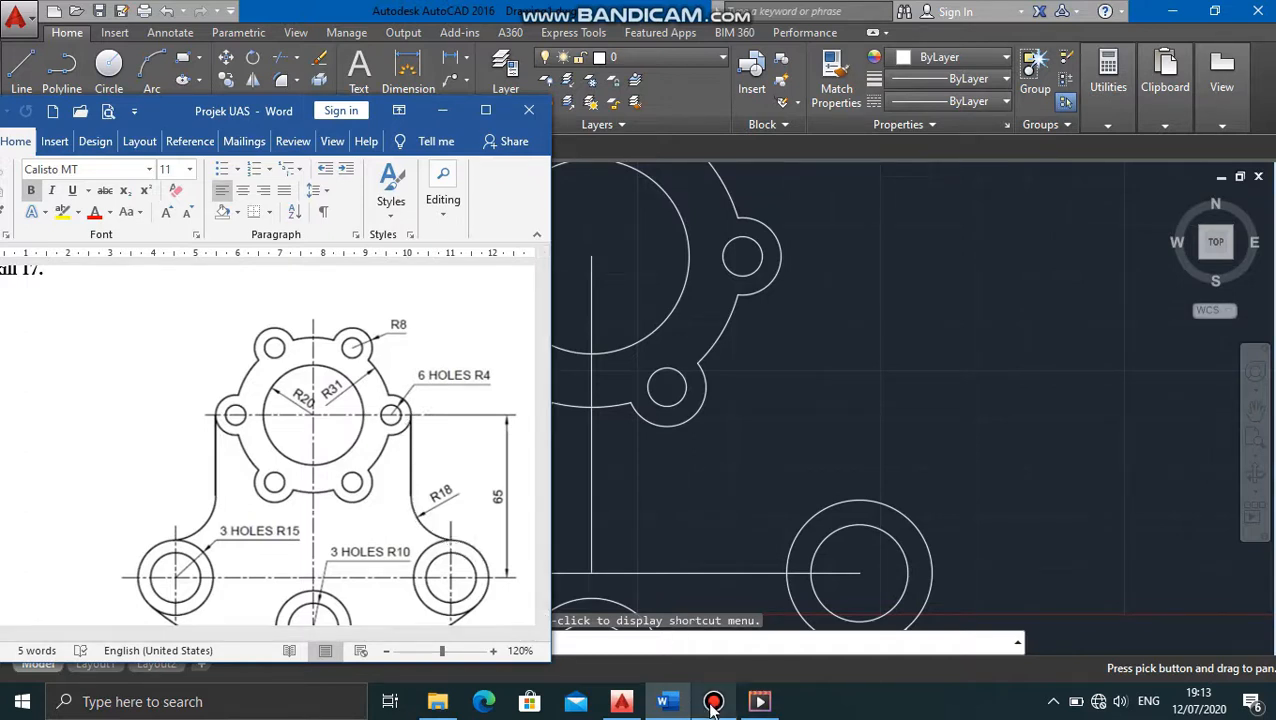
left_click(624, 702)
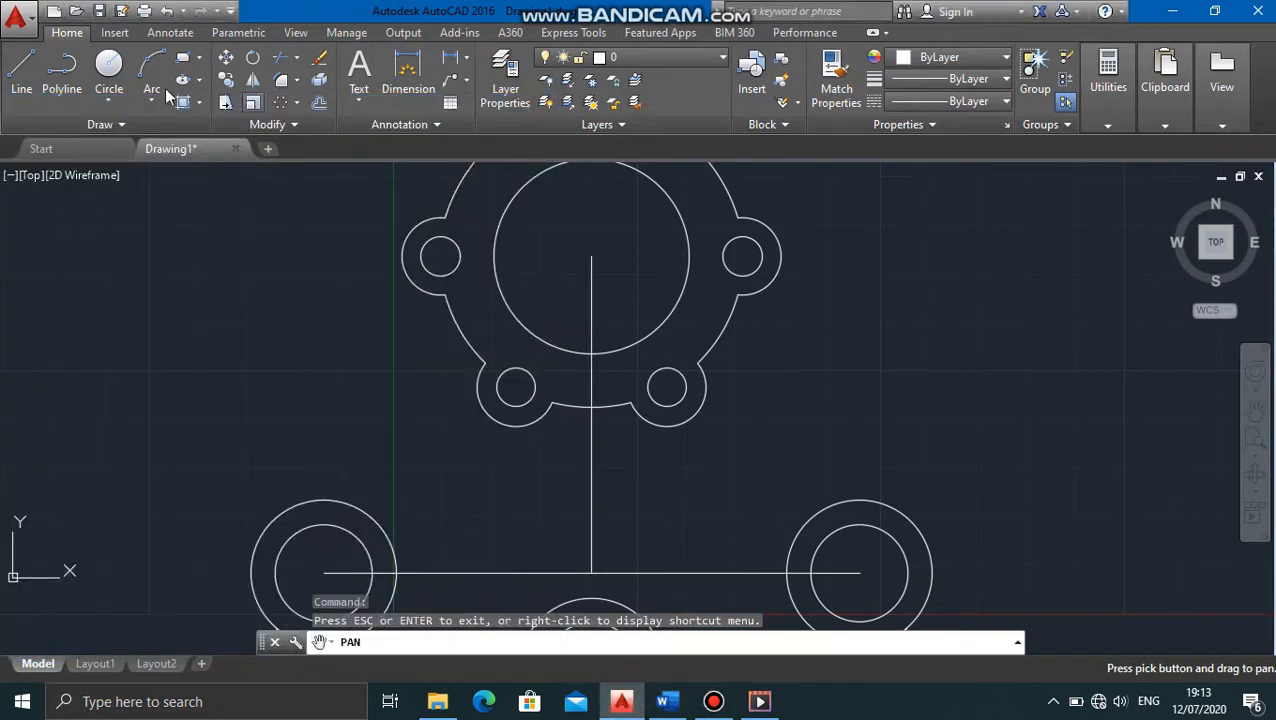
left_click(21, 68)
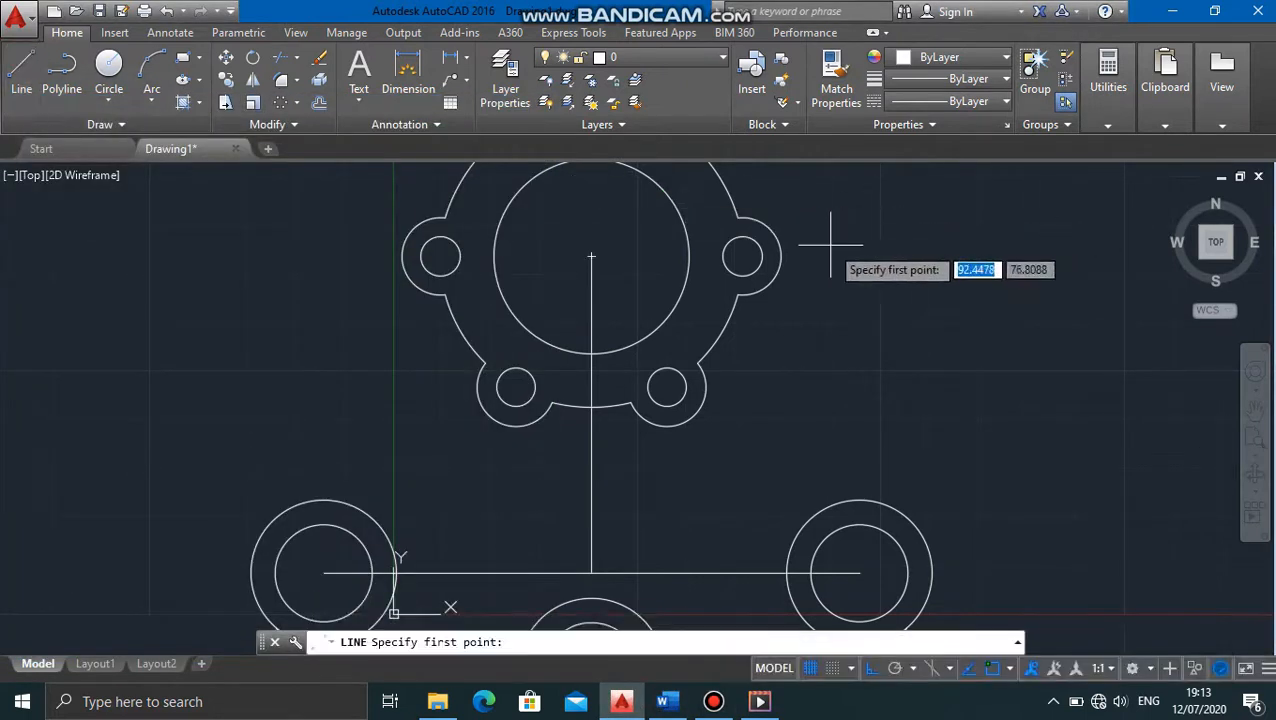
left_click(748, 257)
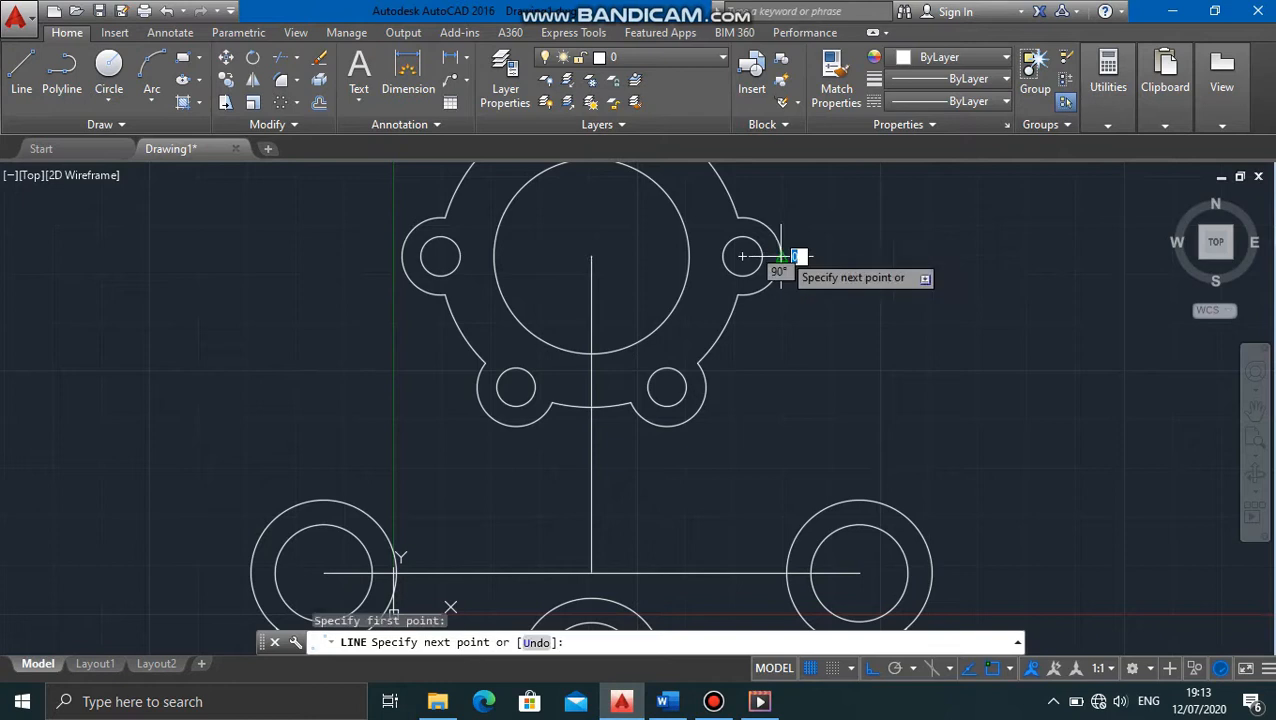
left_click(799, 424)
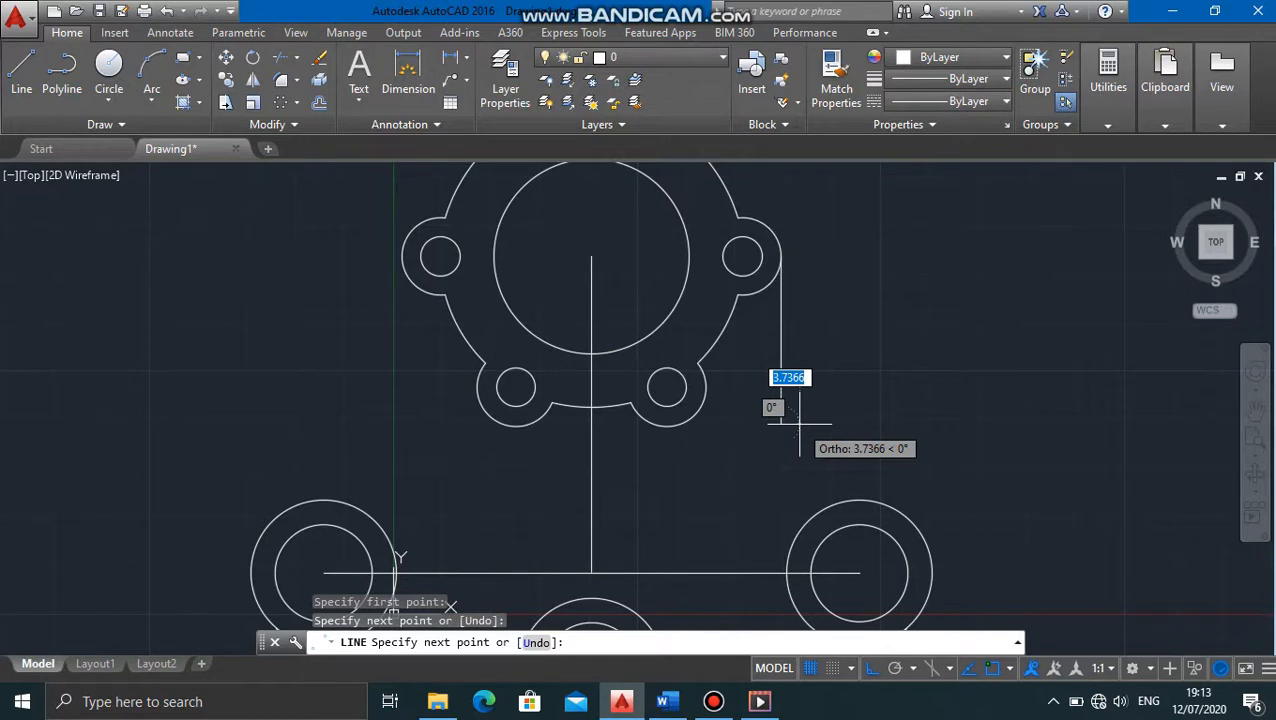
key("Return")
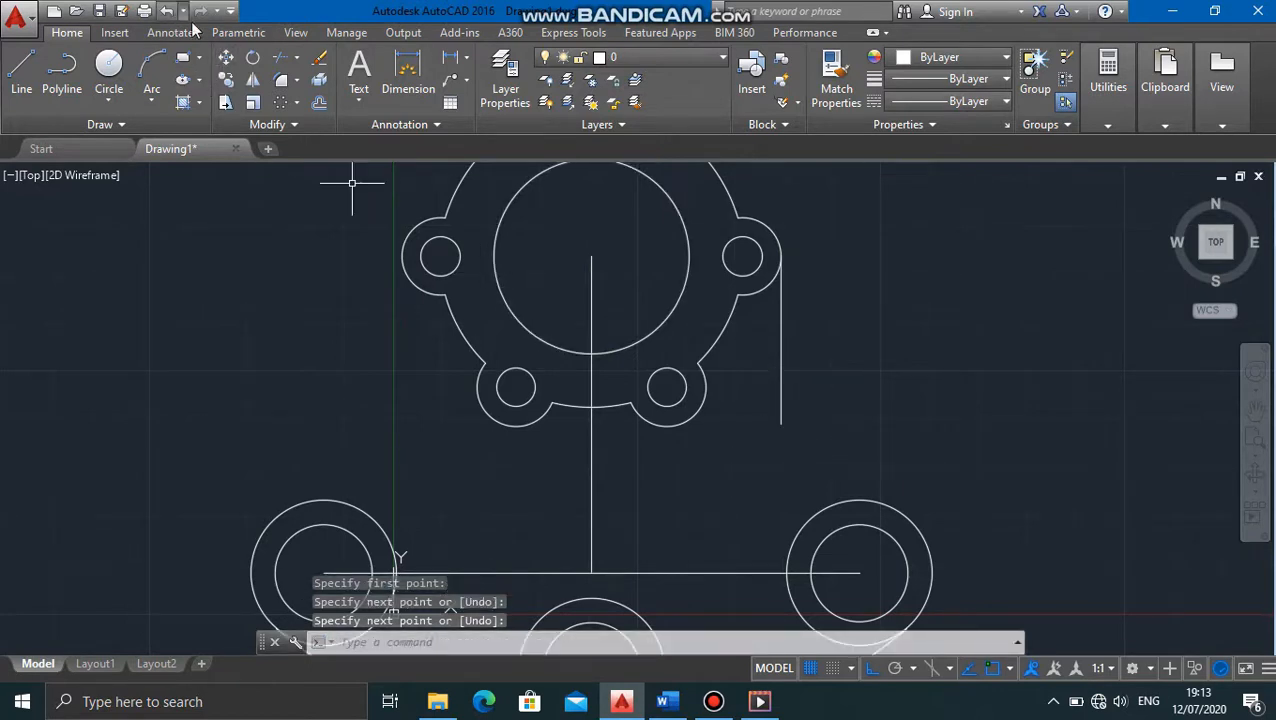
Step: Fillet the right vertical line to the lower-right radius 15 circle with a radius of 18
left_click(282, 80)
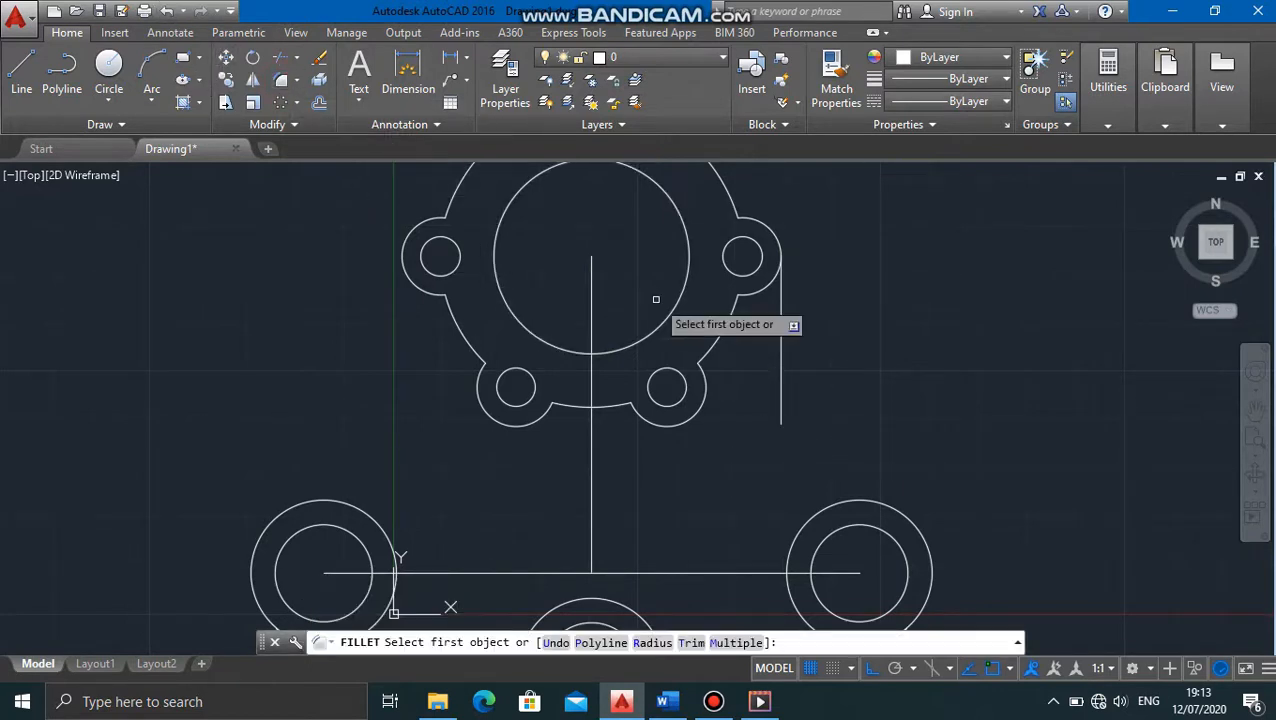
left_click(780, 330)
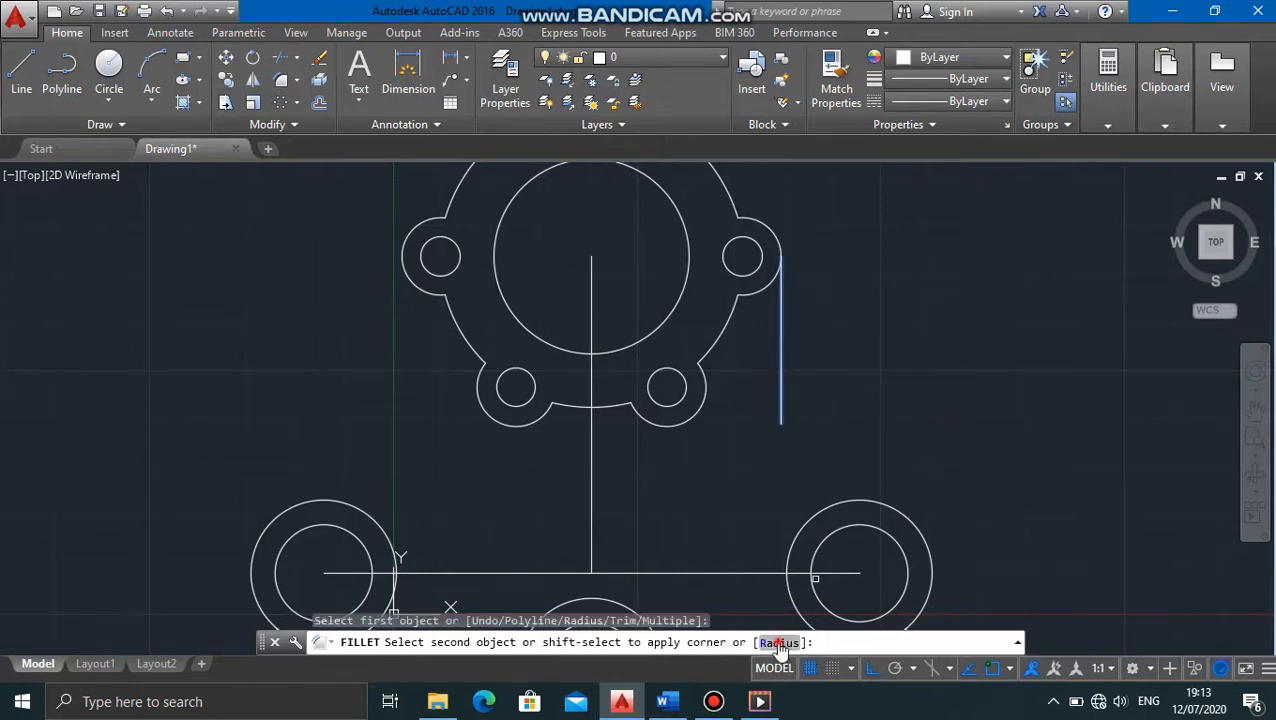
left_click(779, 642)
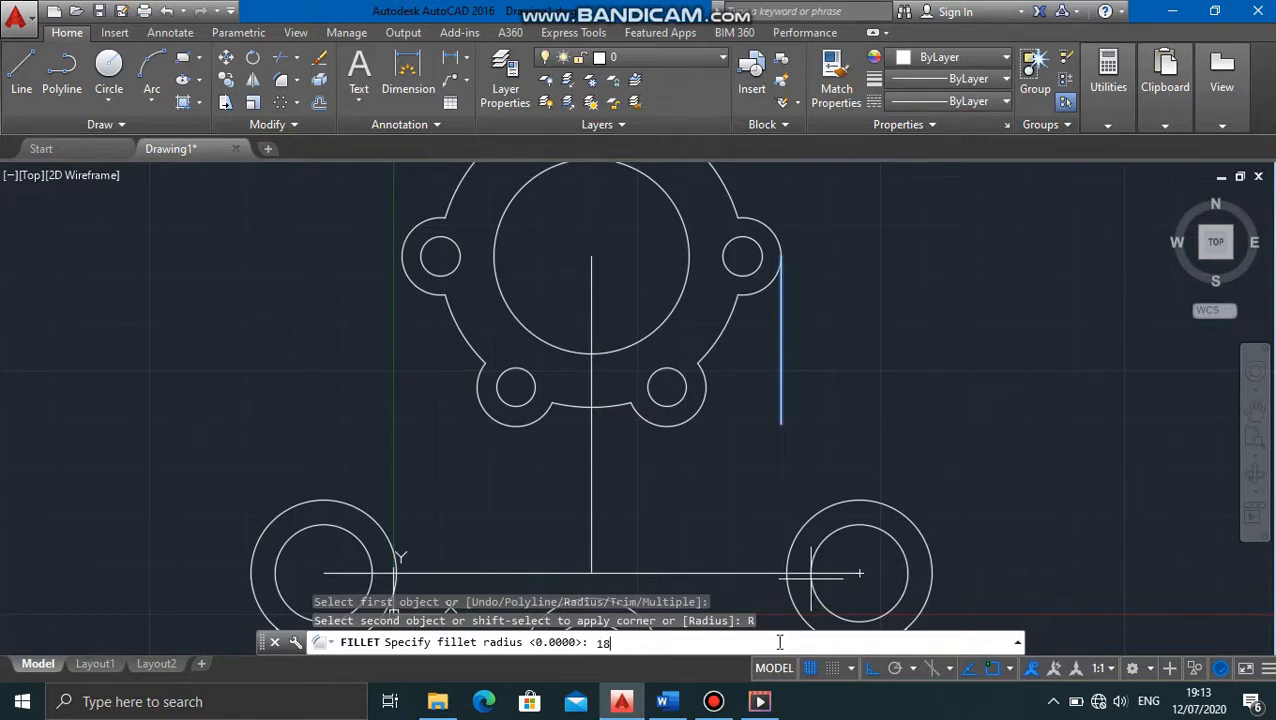
key("Return")
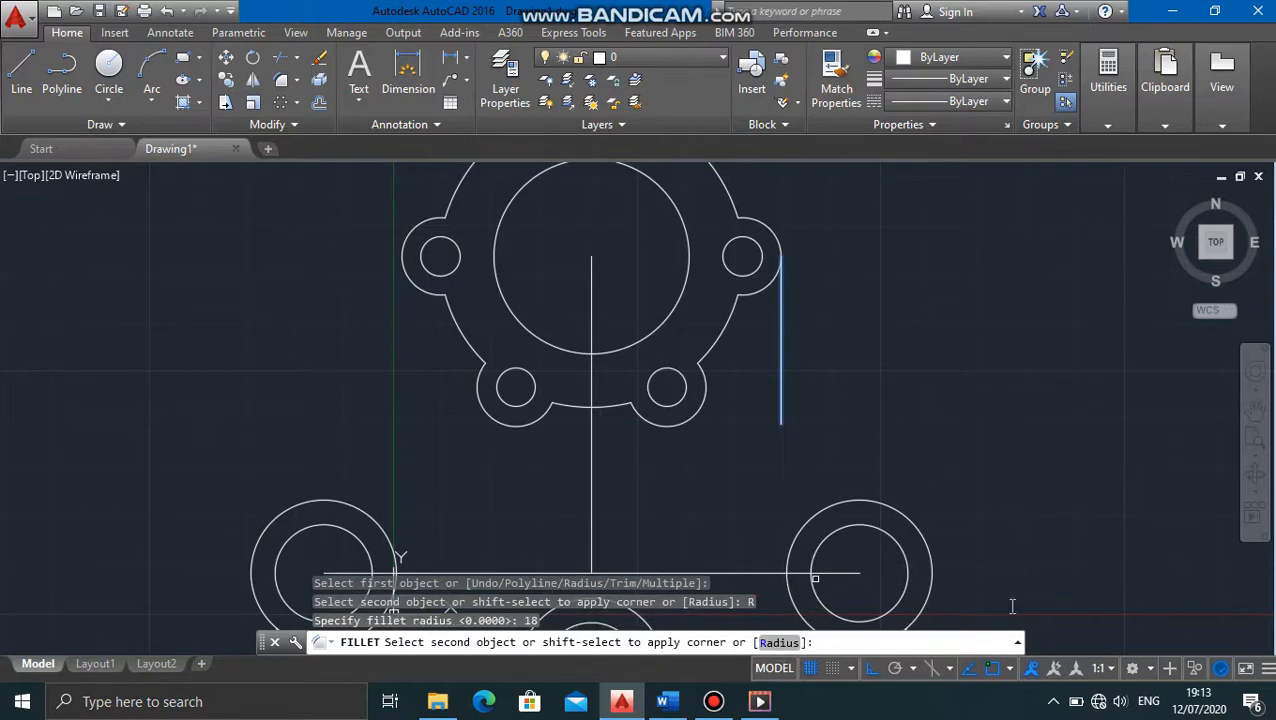
left_click(854, 500)
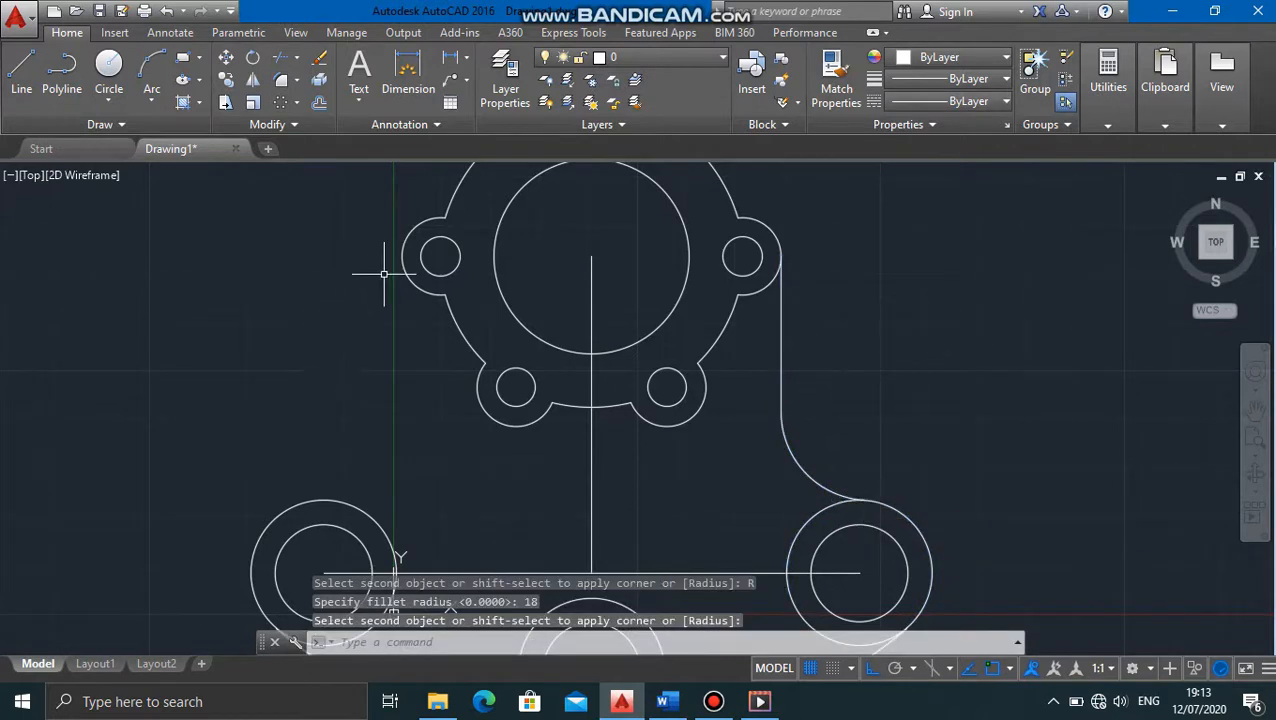
Step: Draw a vertical line downward from the outer quadrant of the flange's left R8 lobe
left_click(28, 73)
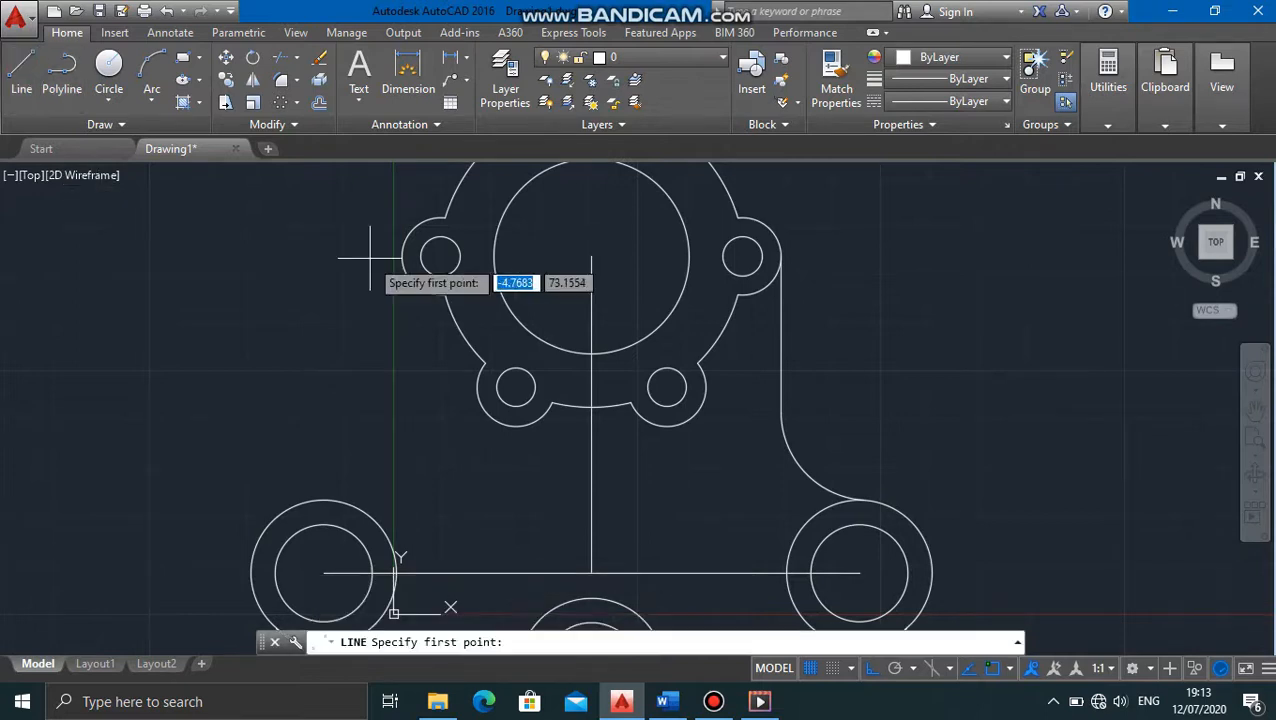
left_click(401, 257)
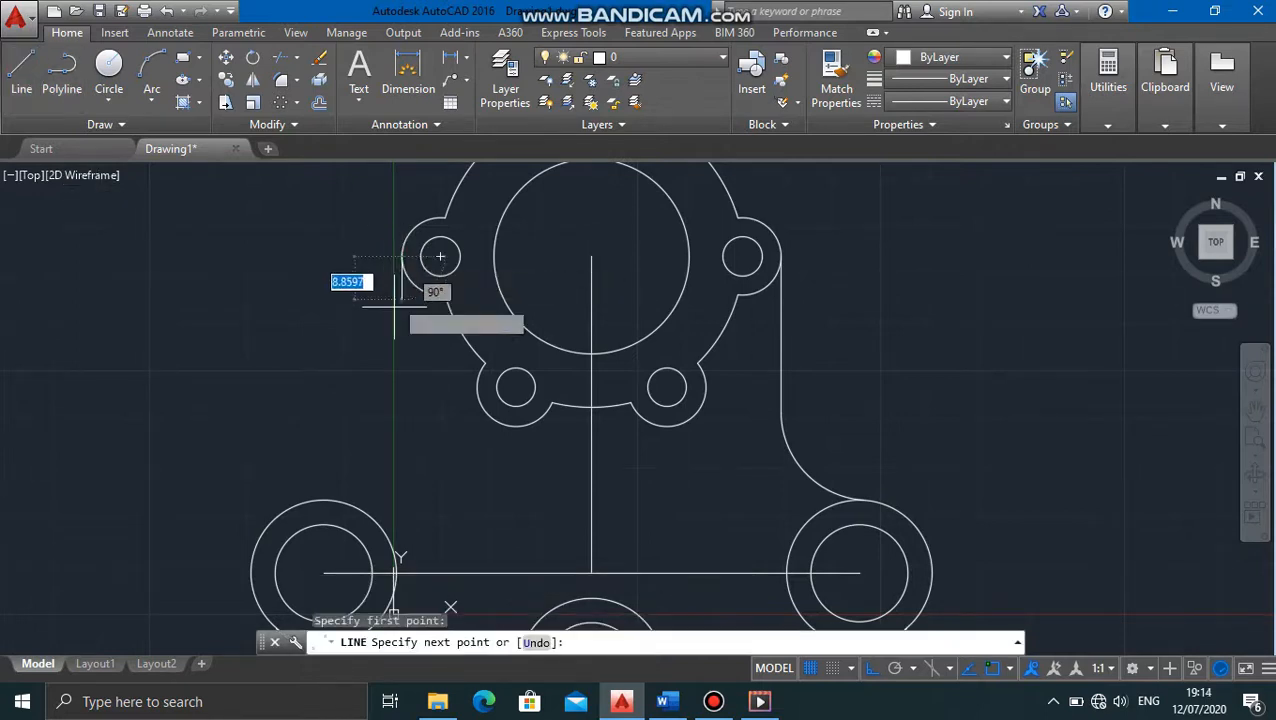
left_click(401, 437)
key("Return")
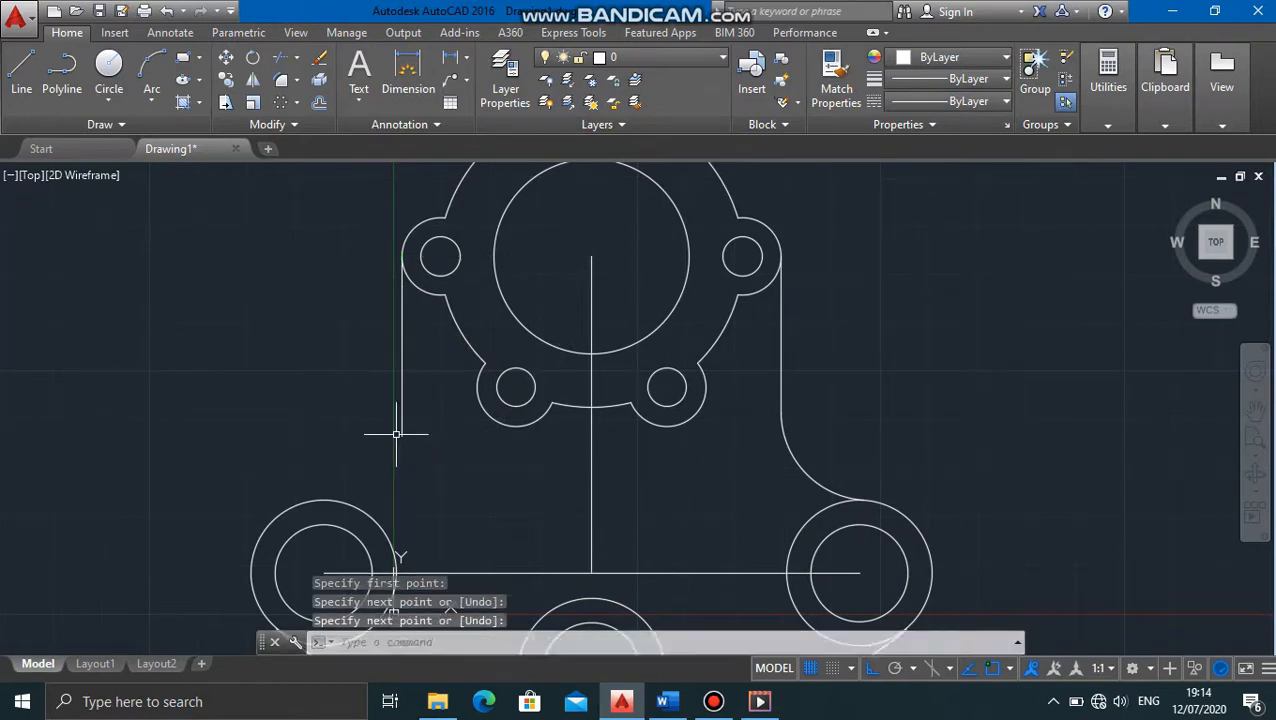
Step: Fillet the left vertical line to the lower-left radius 15 circle with a radius of 18
left_click(281, 80)
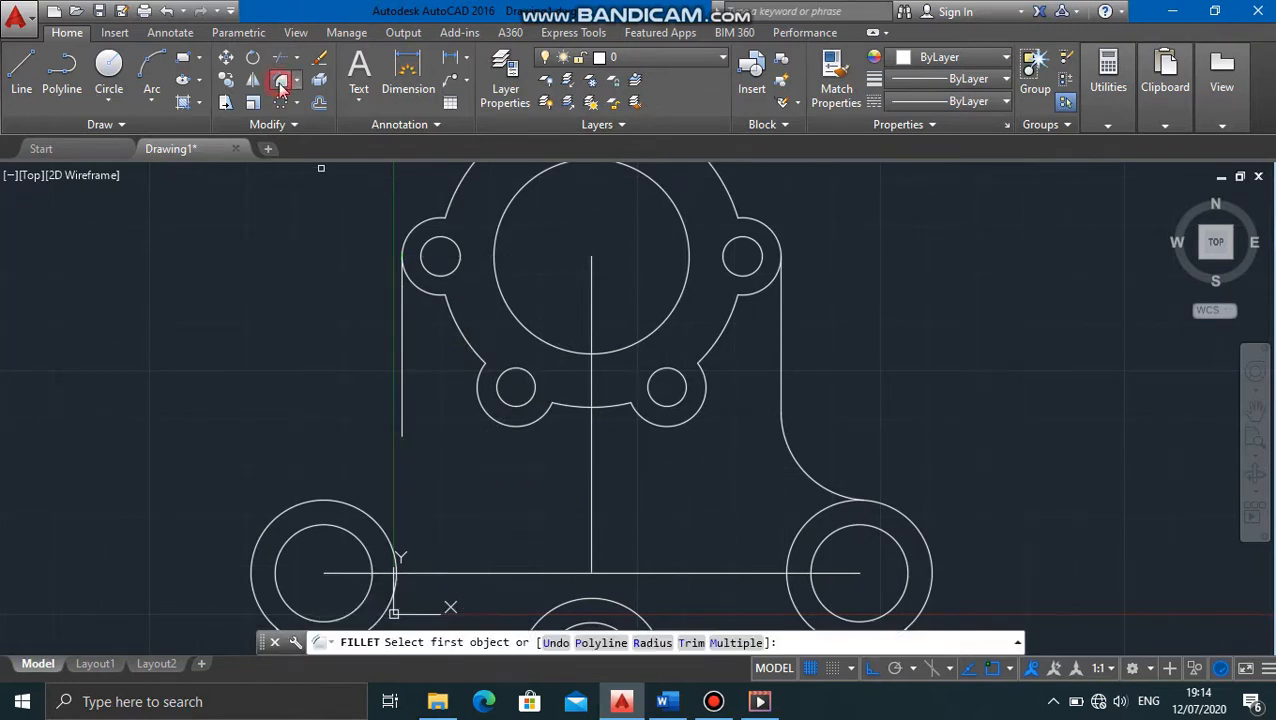
left_click(402, 430)
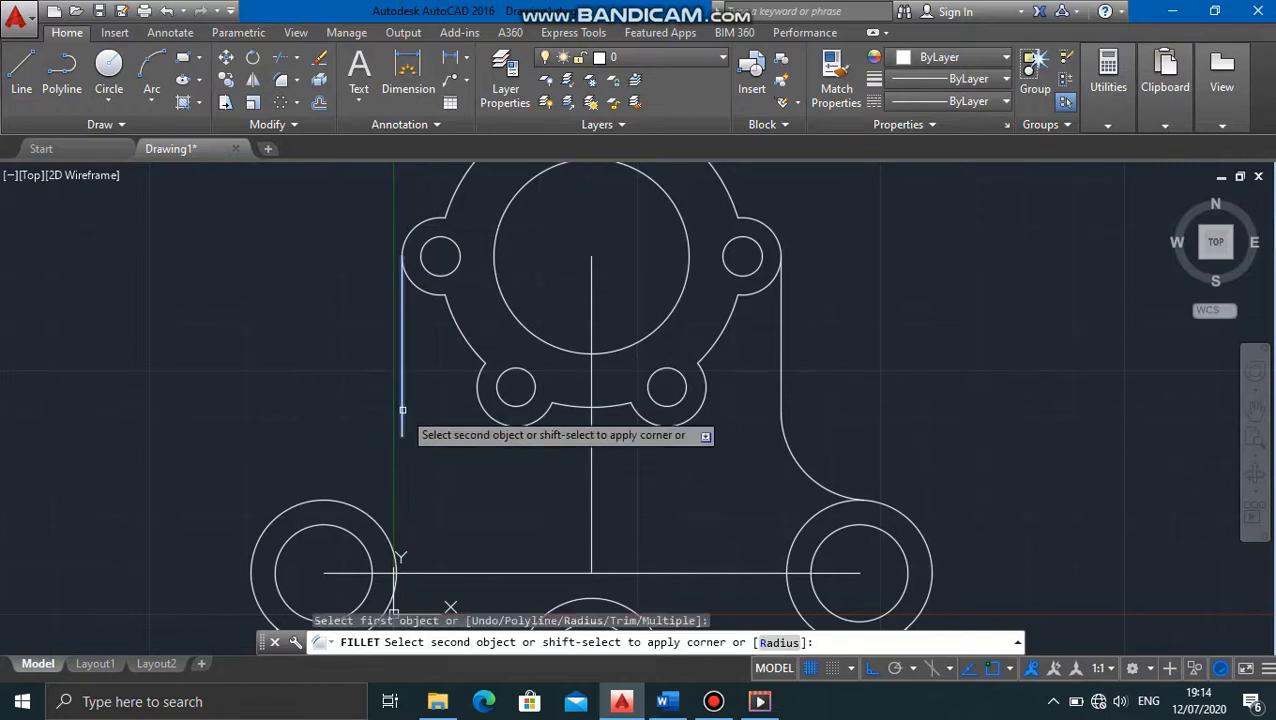
left_click(775, 642)
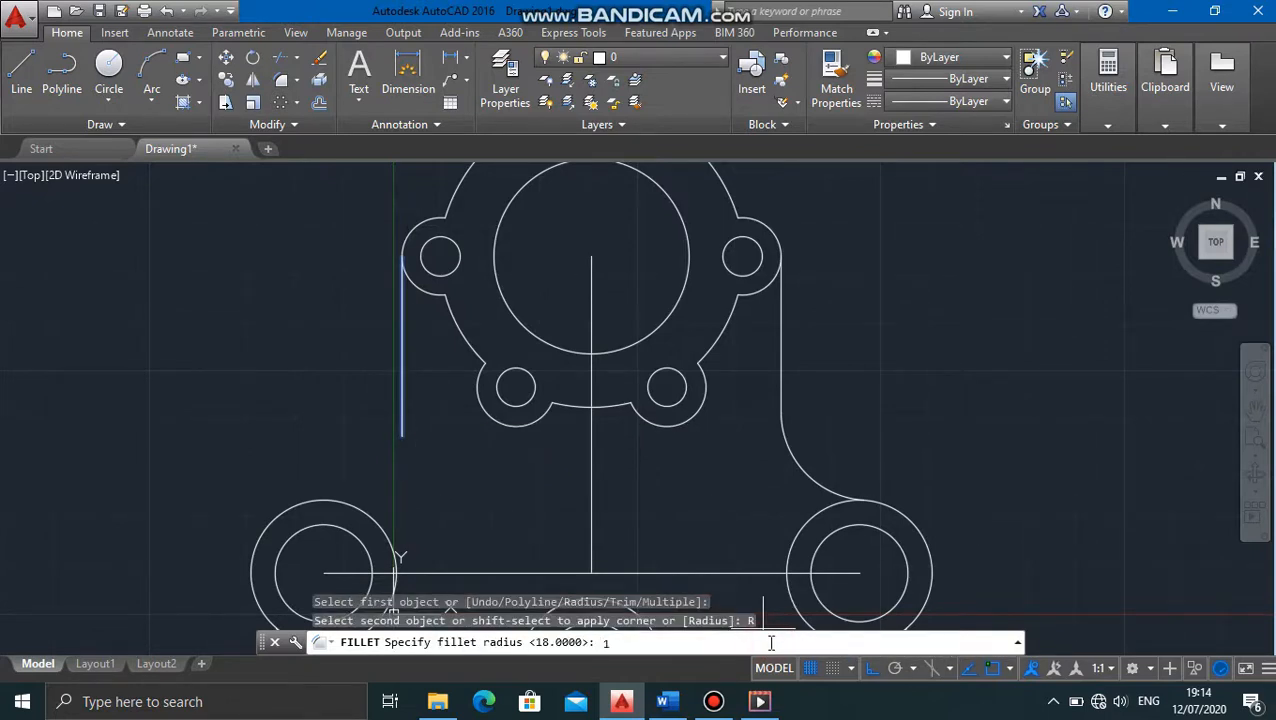
key("Return")
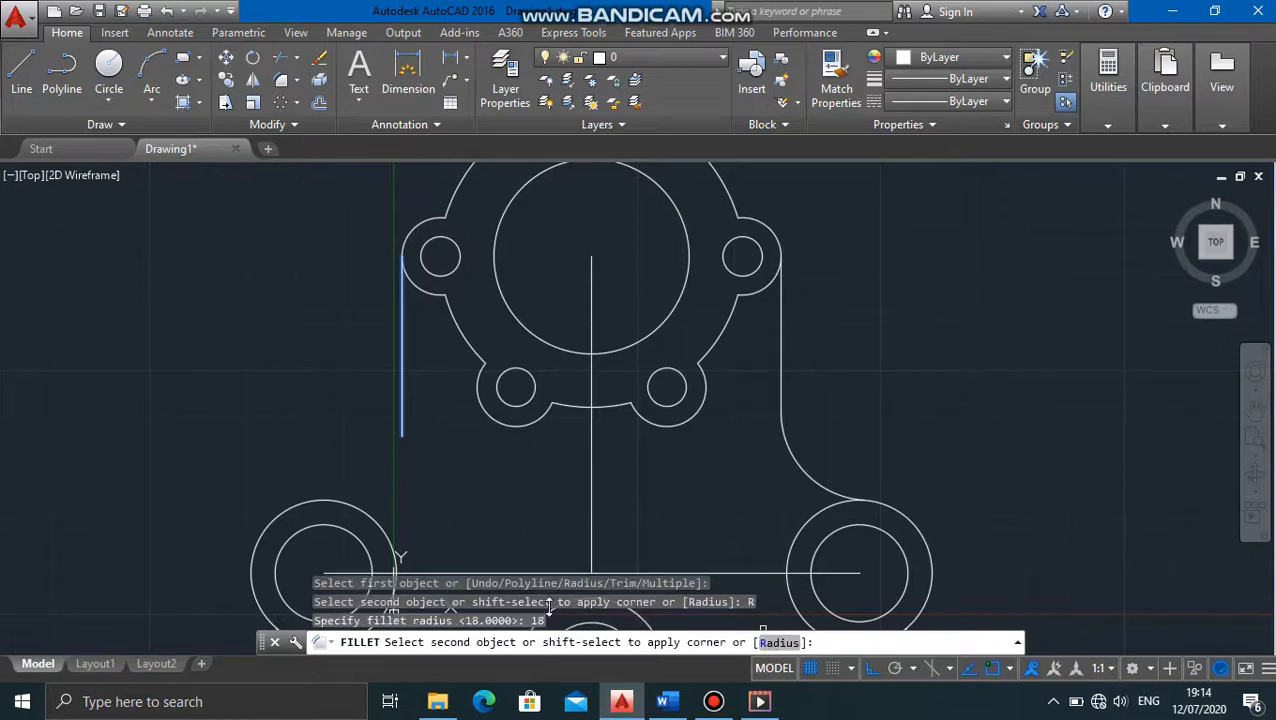
left_click(368, 520)
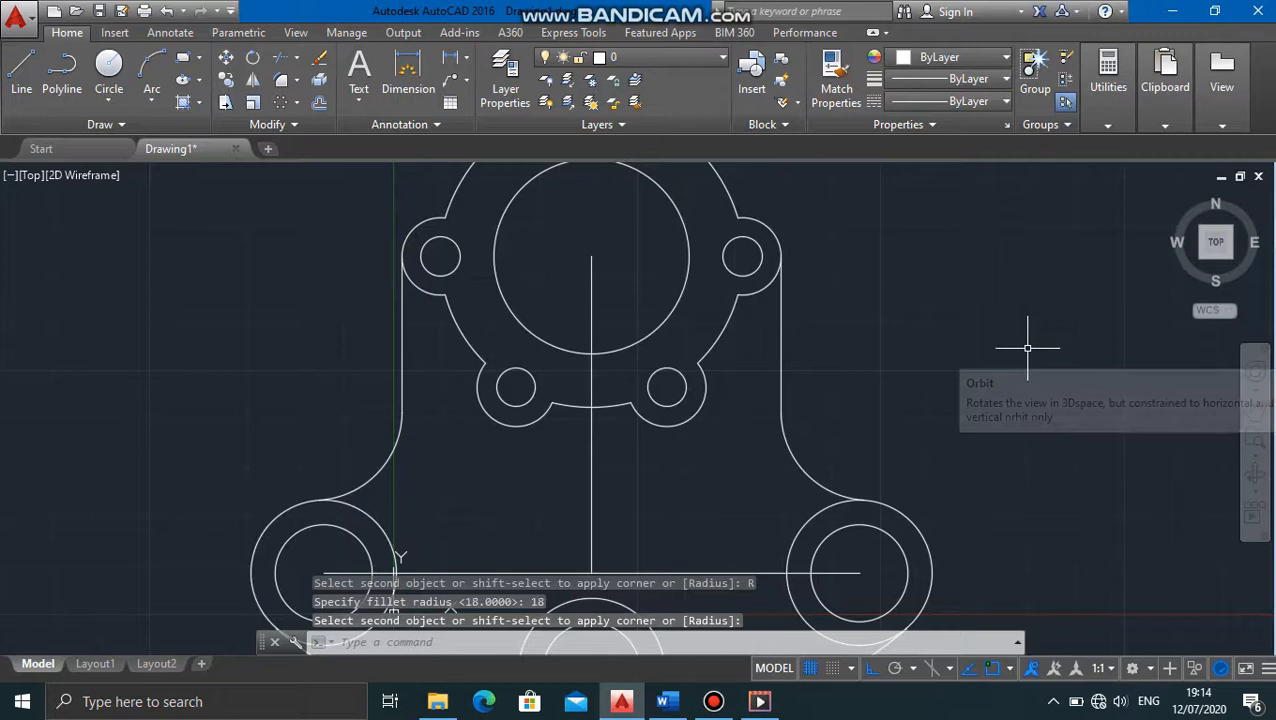
Step: Check the Word reference and, back in AutoCAD, erase the vertical centre line and both horizontal construction lines between the lower bosses
scroll(1027, 348, "down", 1)
scroll(1027, 348, "down", 1)
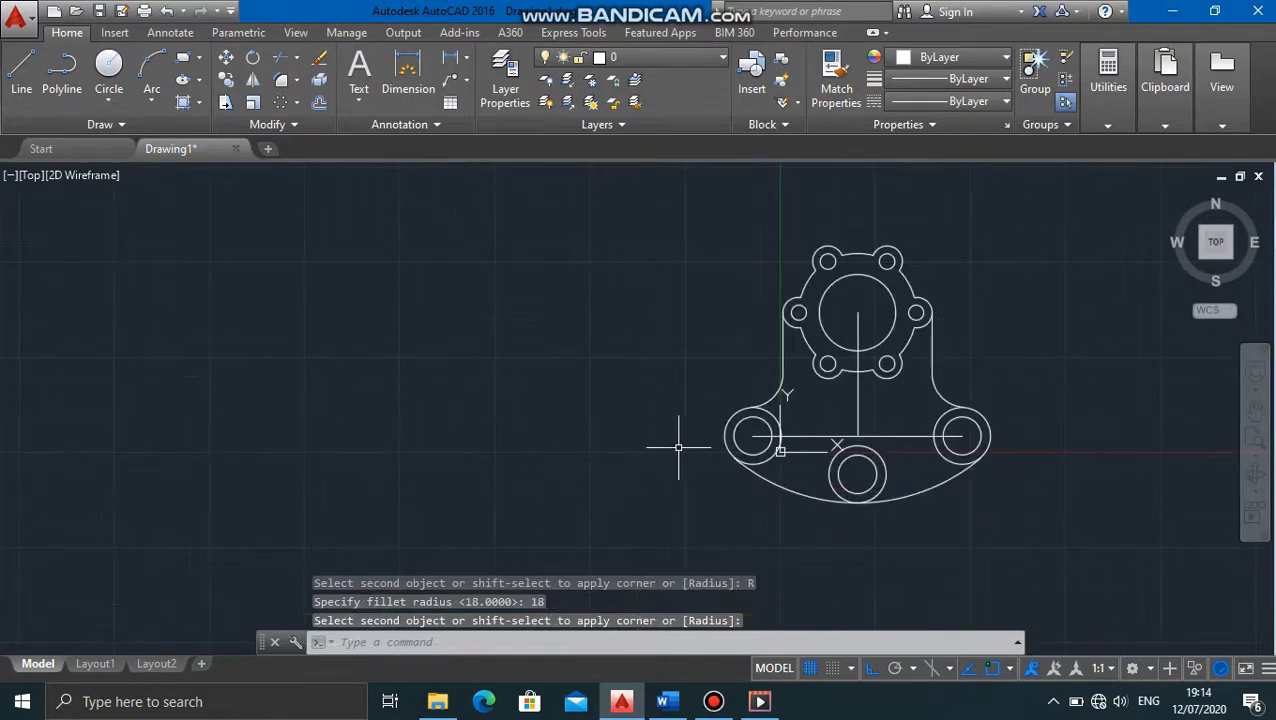
left_click(670, 703)
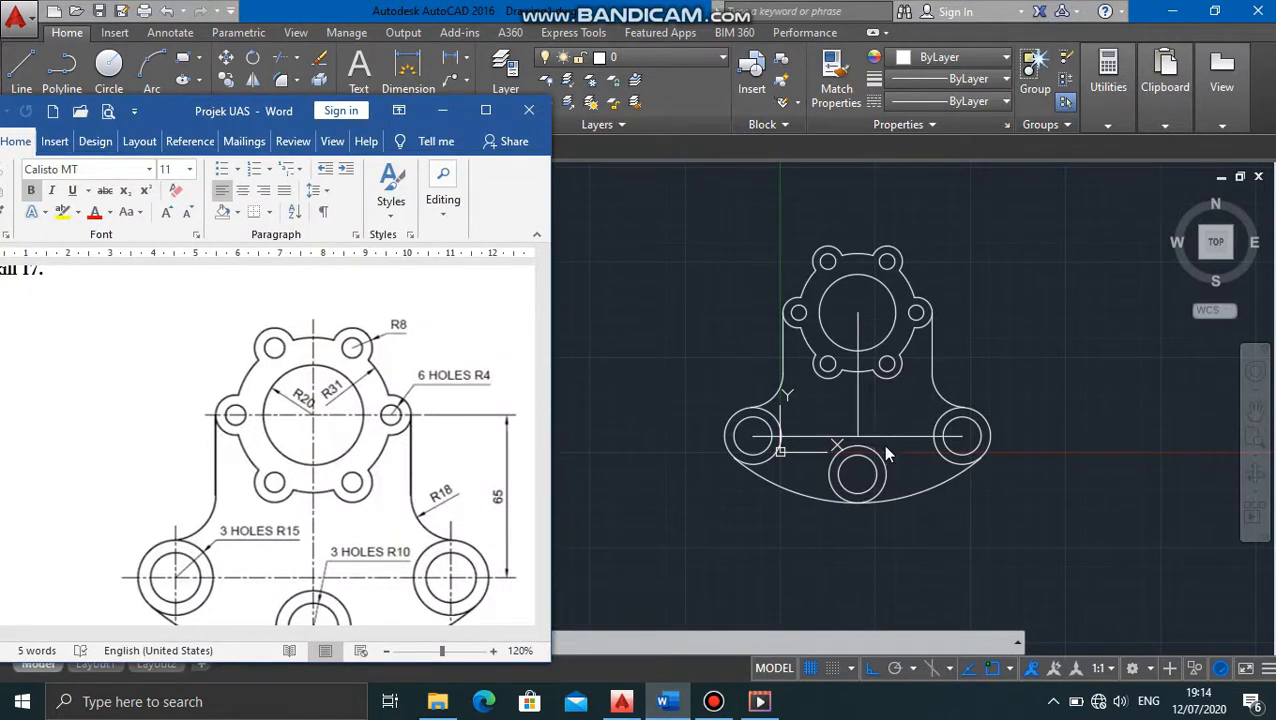
left_click(857, 402)
left_click(858, 398)
key("Delete")
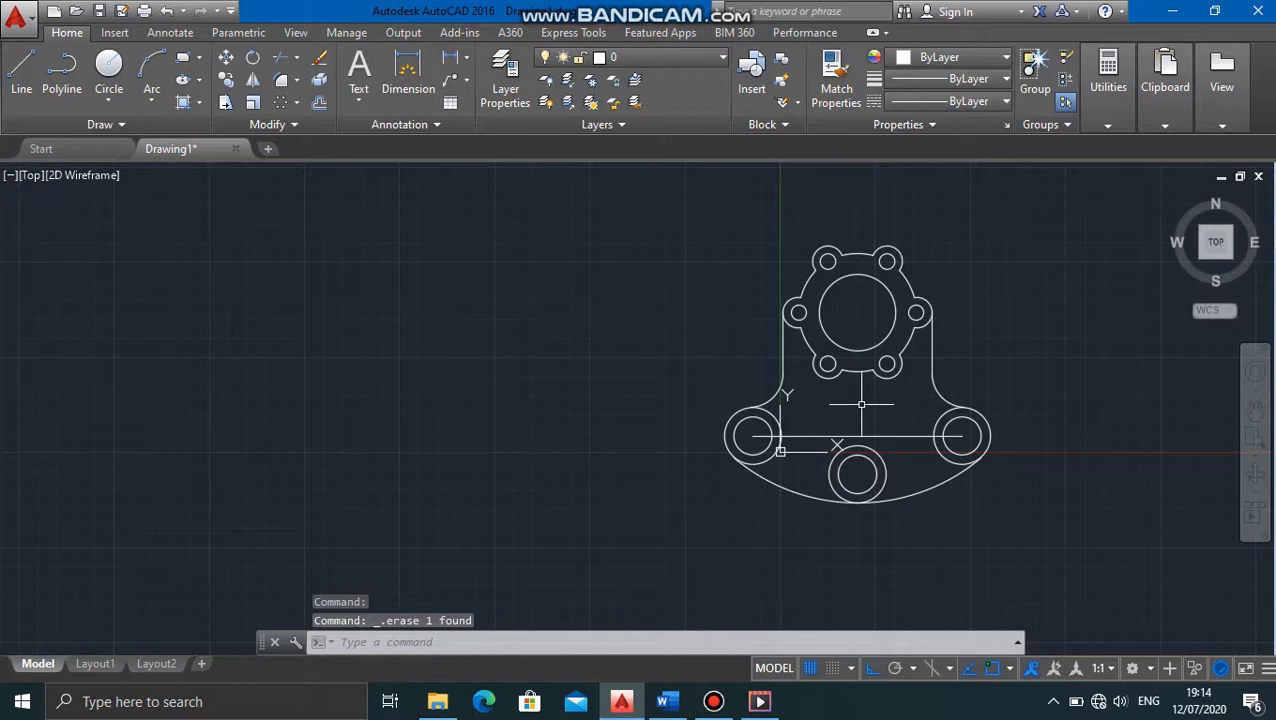
left_click(870, 436)
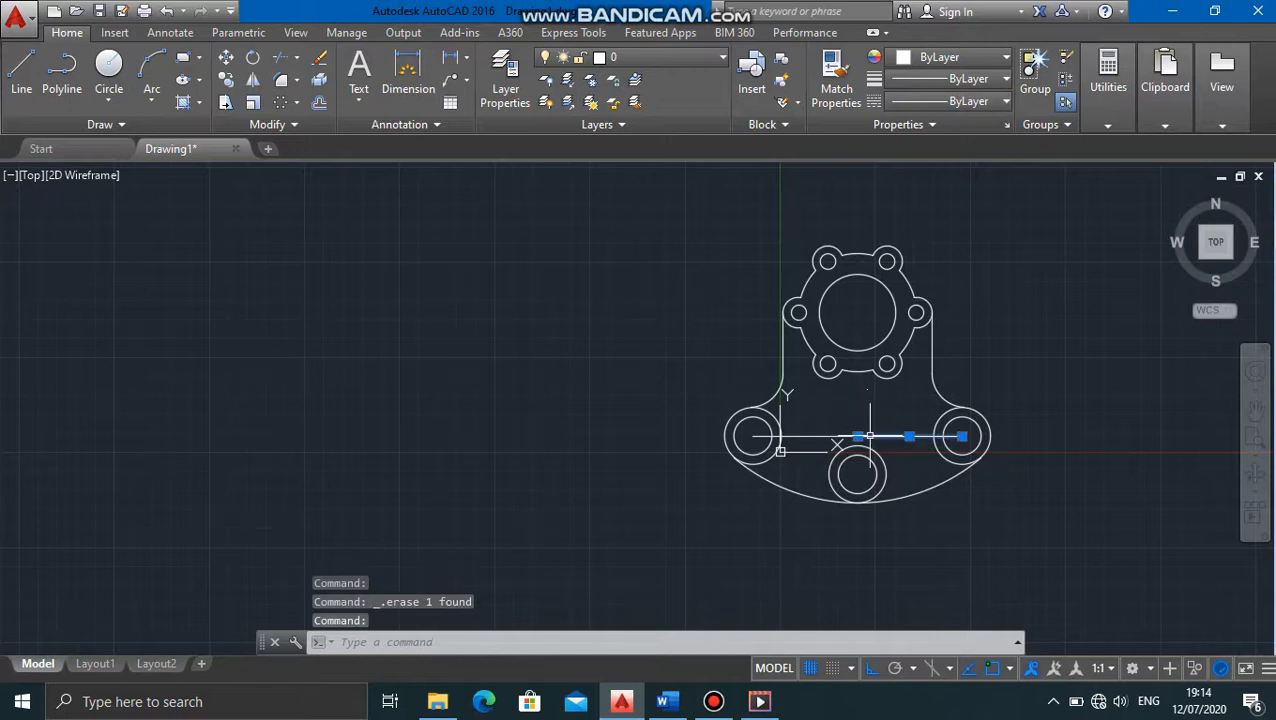
key("Delete")
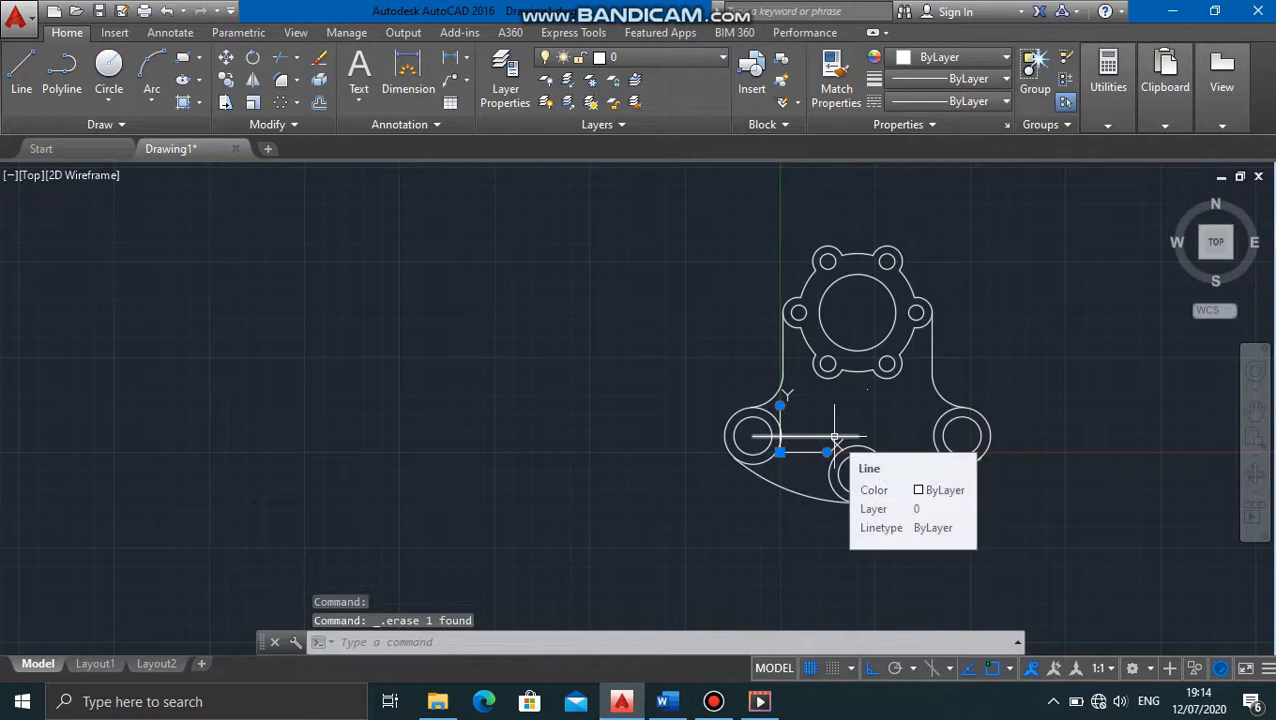
key("Delete")
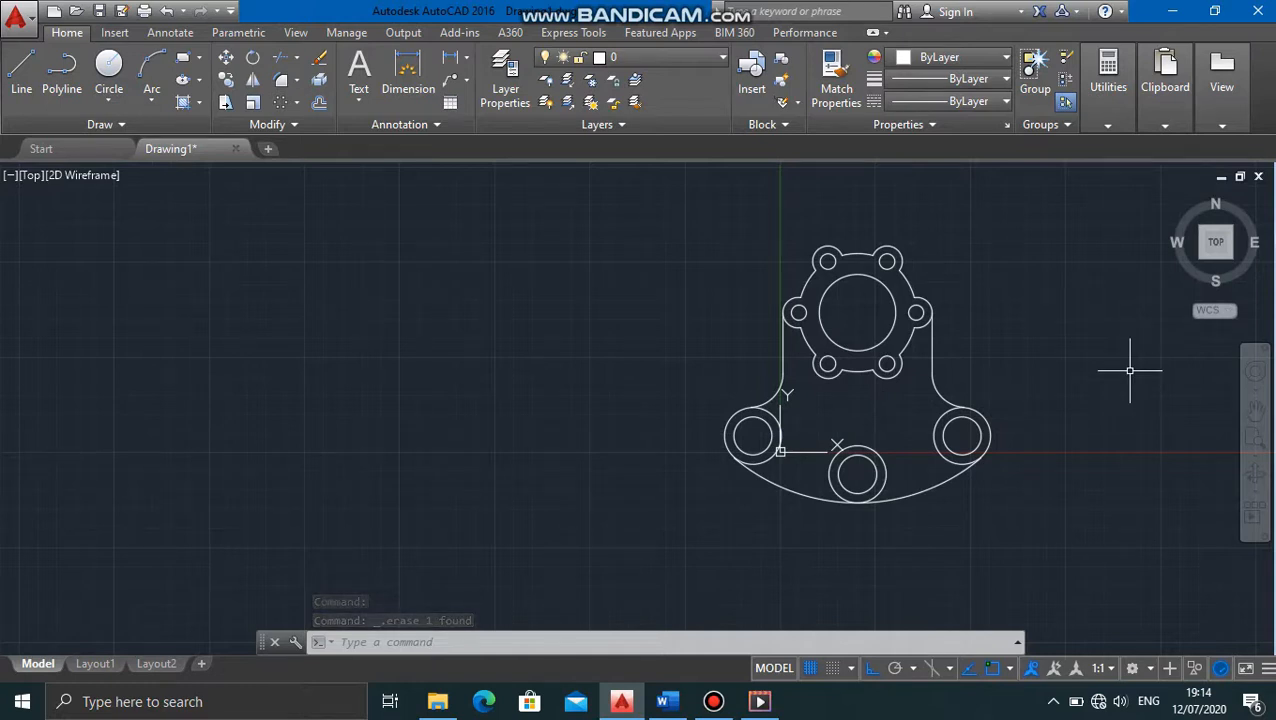
Step: Save the drawing as Drawing1.dwg in the UserDataCache folder, using the AutoCAD 2013 Drawing format
scroll(1083, 395, "up", 4)
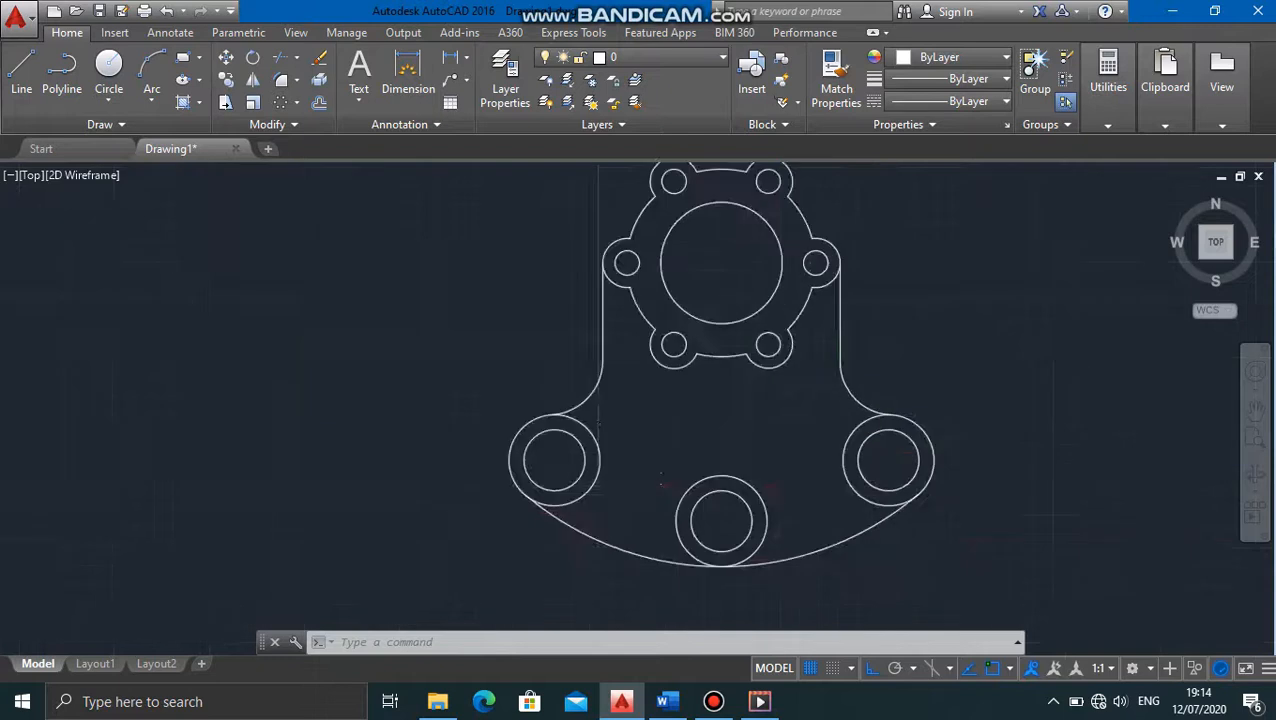
scroll(1082, 396, "down", 2)
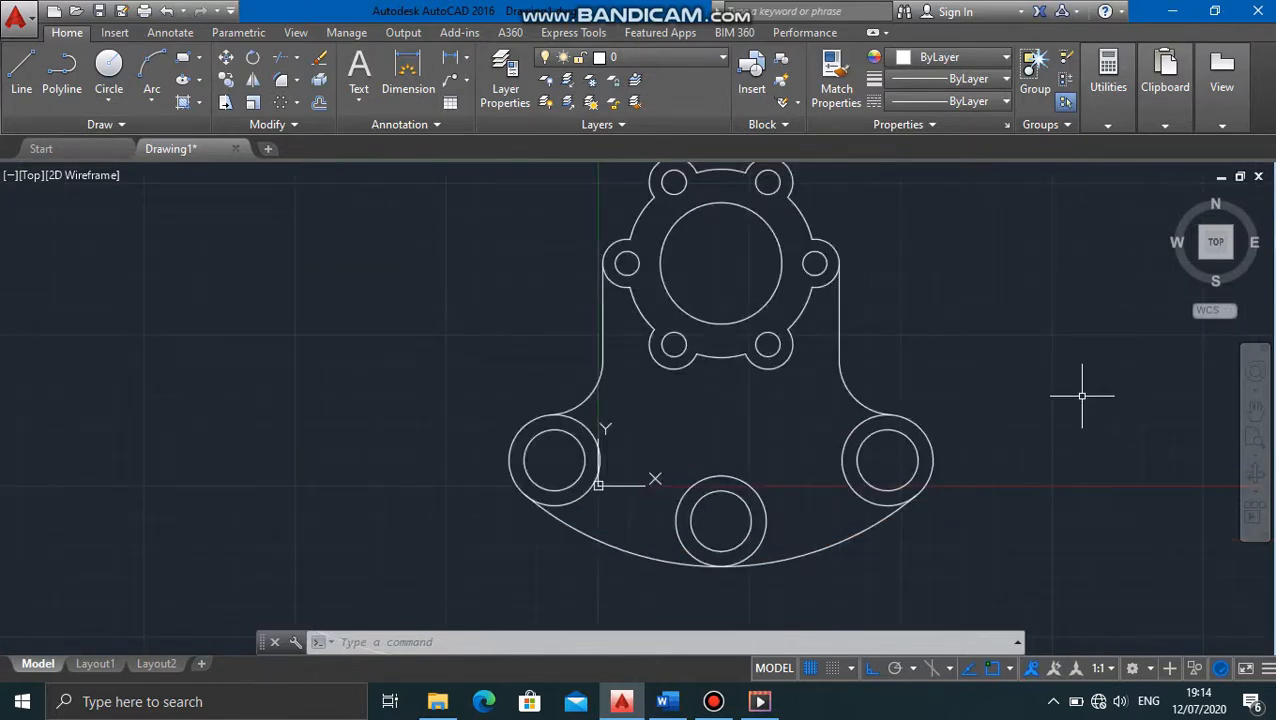
left_click(100, 11)
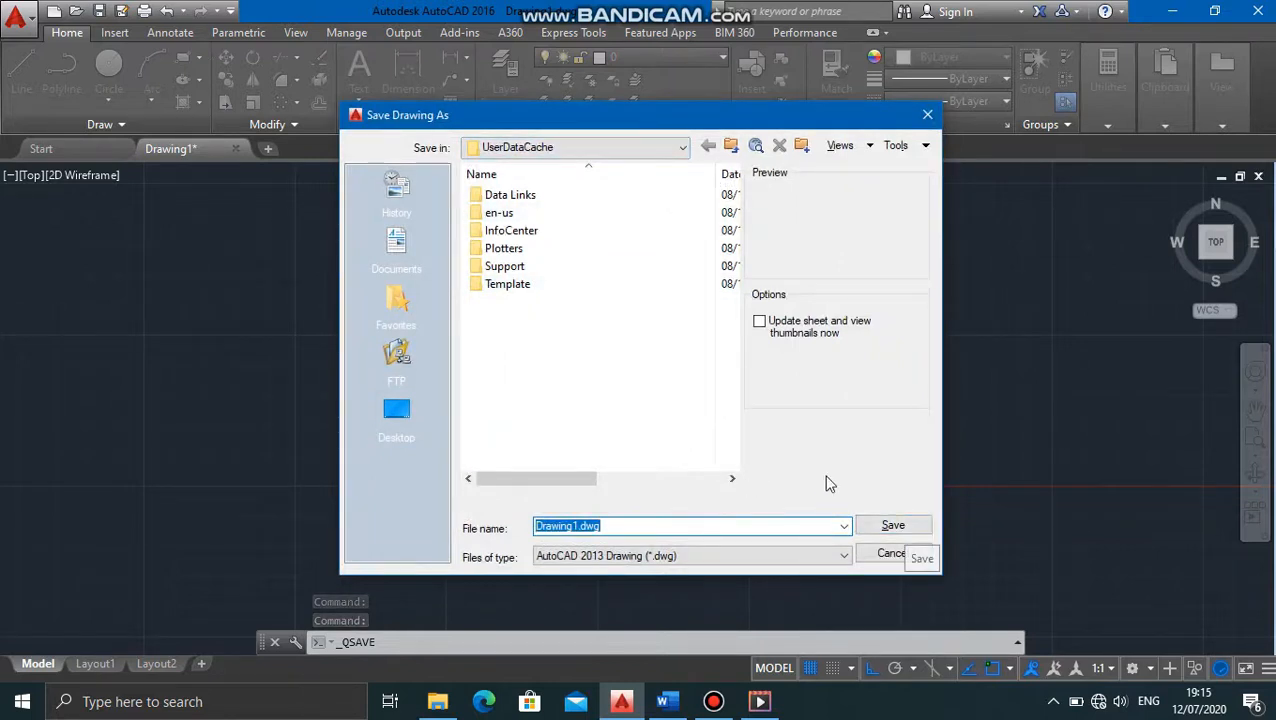
left_click(682, 147)
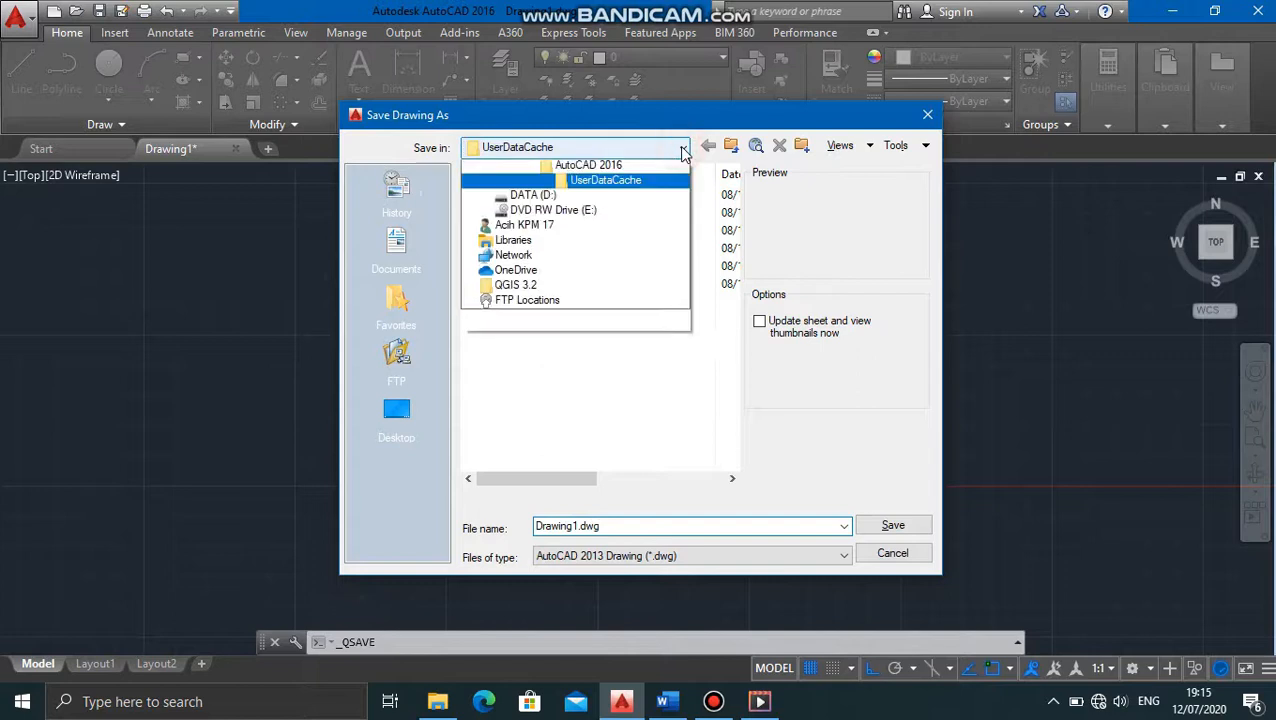
left_click(893, 528)
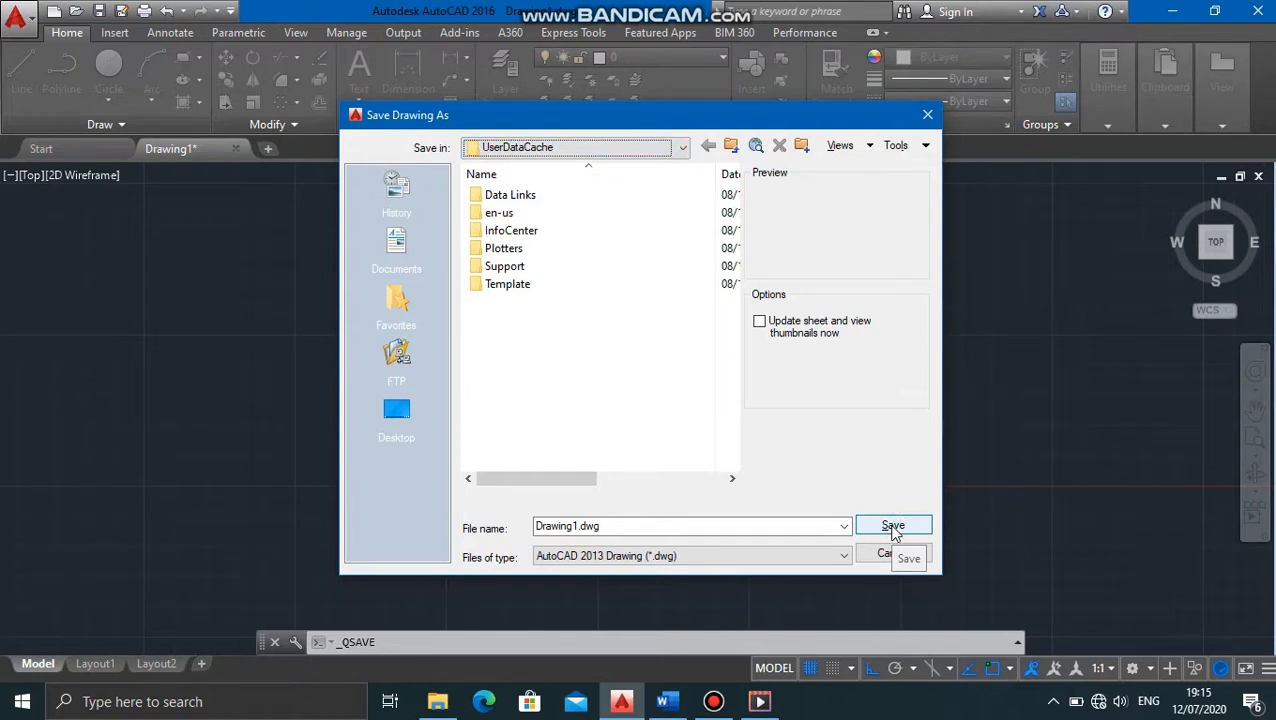
left_click(893, 528)
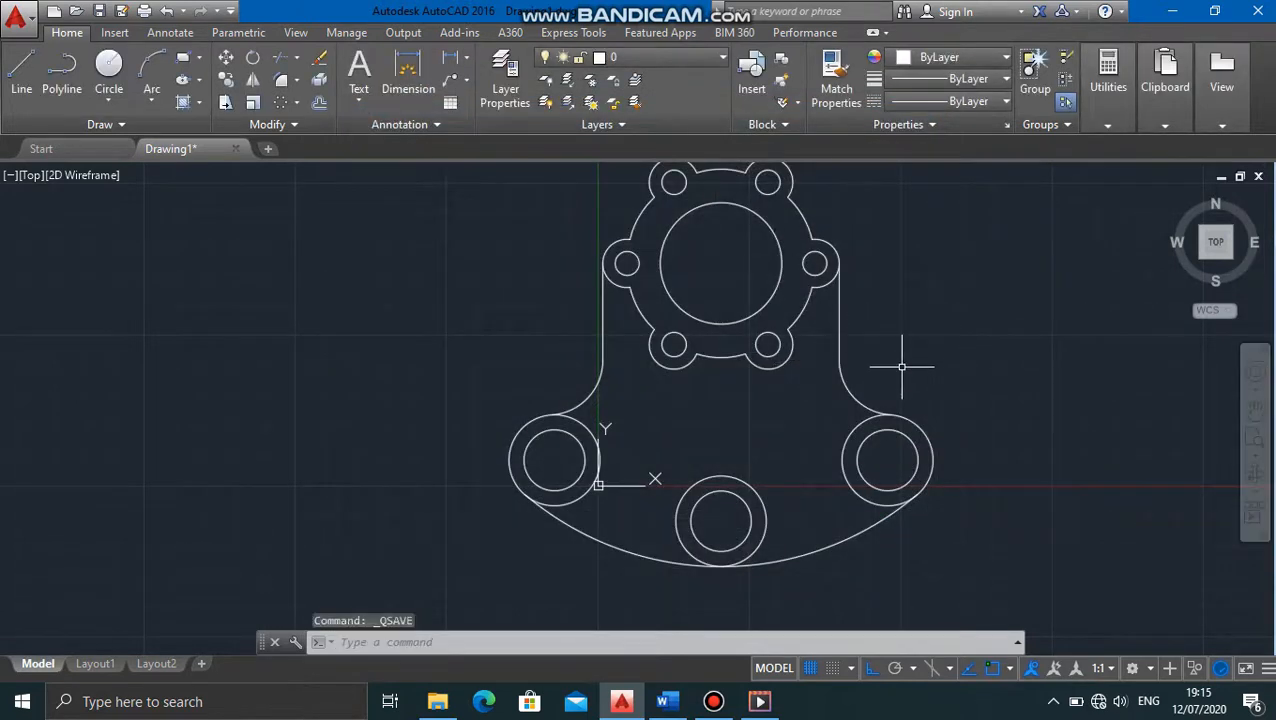